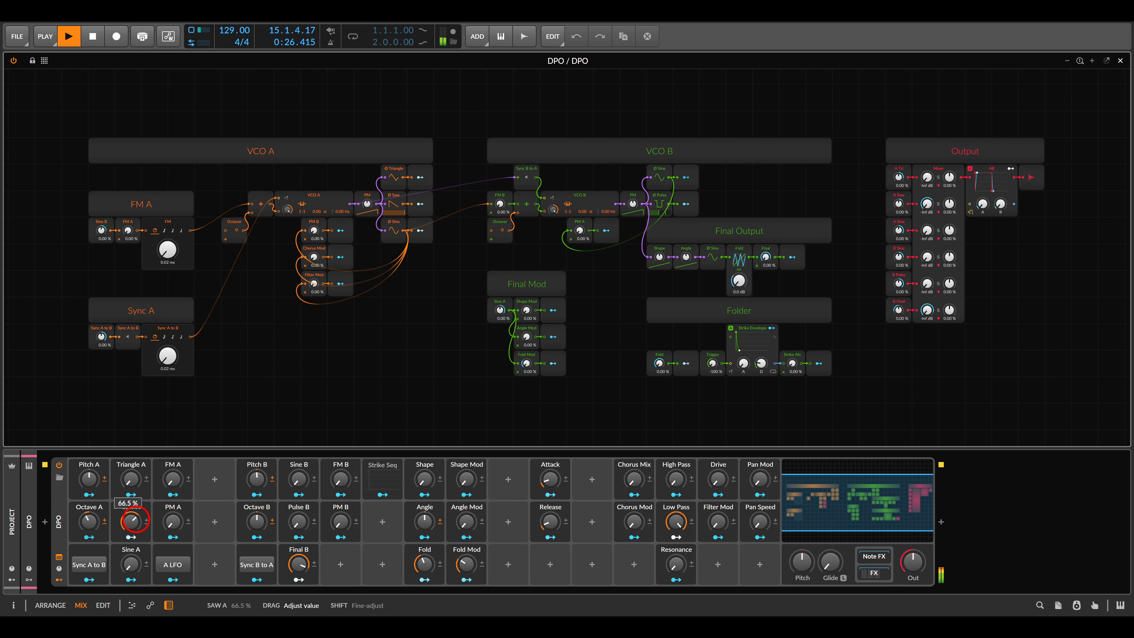
- Audition the Saw A level in the DPO patch and examine the first oscillator's triangle, saw and sine outputs on the module photo
drag(136, 519, 177, 520)
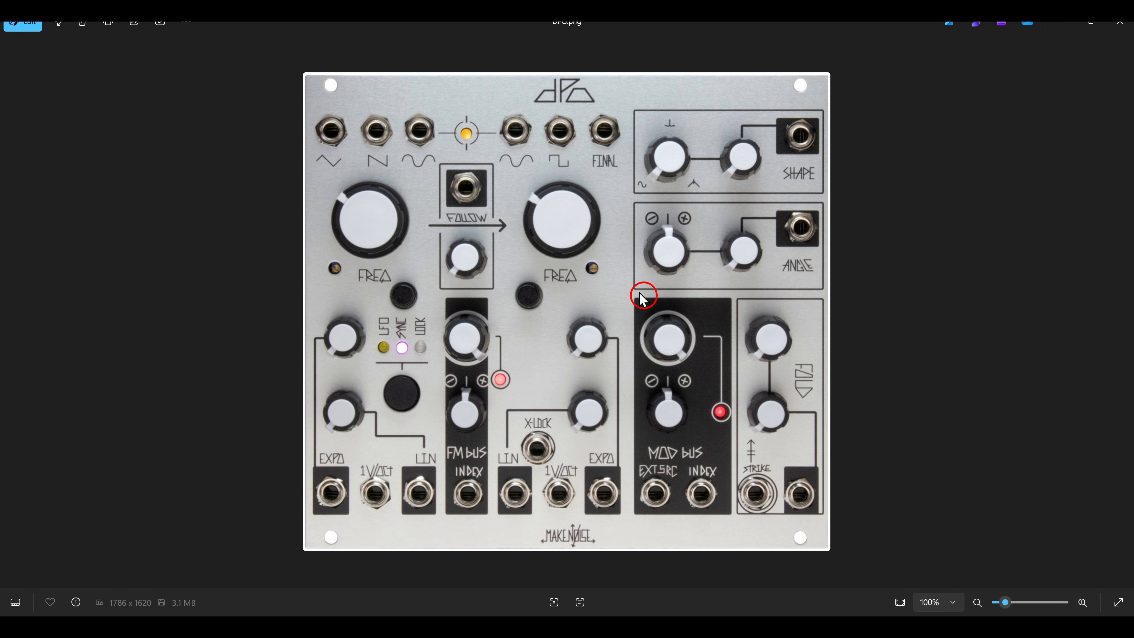
drag(298, 147, 434, 307)
drag(473, 168, 644, 289)
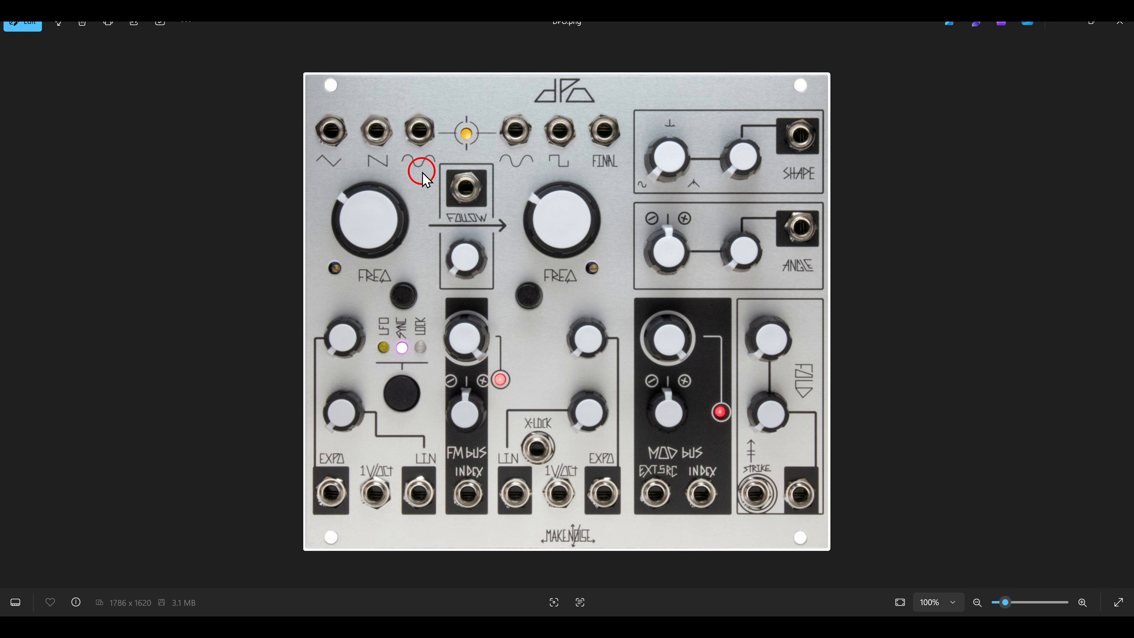
mouse_move(321, 120)
mouse_down()
mouse_move(325, 143)
mouse_move(359, 167)
mouse_up()
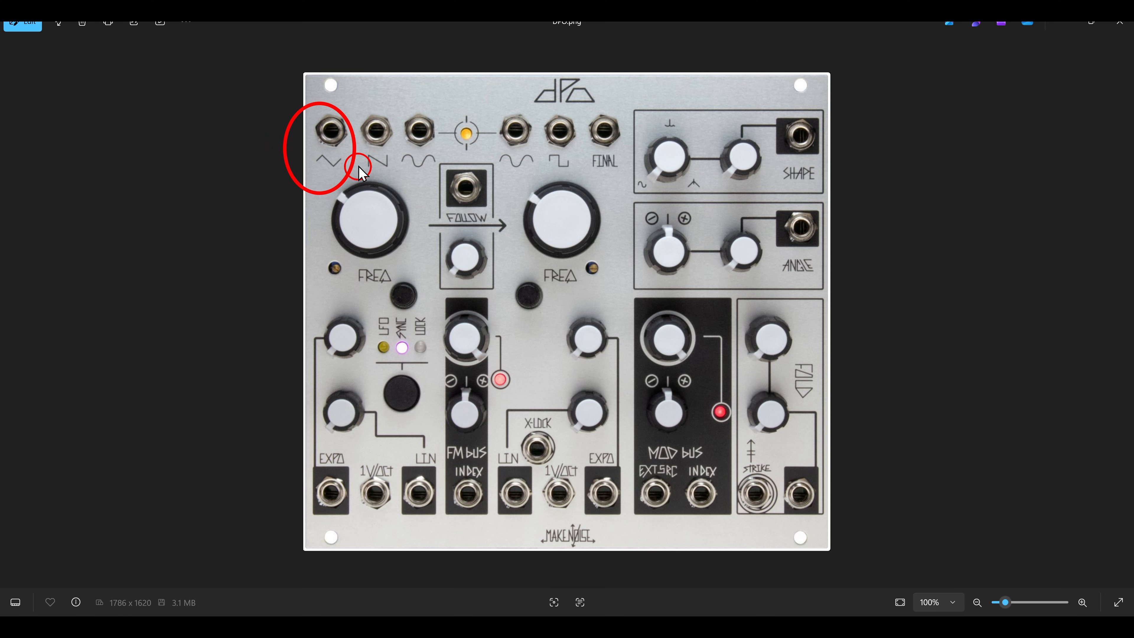
drag(345, 105, 399, 203)
mouse_move(388, 105)
mouse_down()
mouse_move(426, 178)
mouse_move(451, 198)
mouse_up()
drag(455, 184, 456, 184)
- Switch to Bitwig Studio's empty Poly Grid and place phase-driven Triangle, Saw and Sine modules in one column
key(alt+Tab)
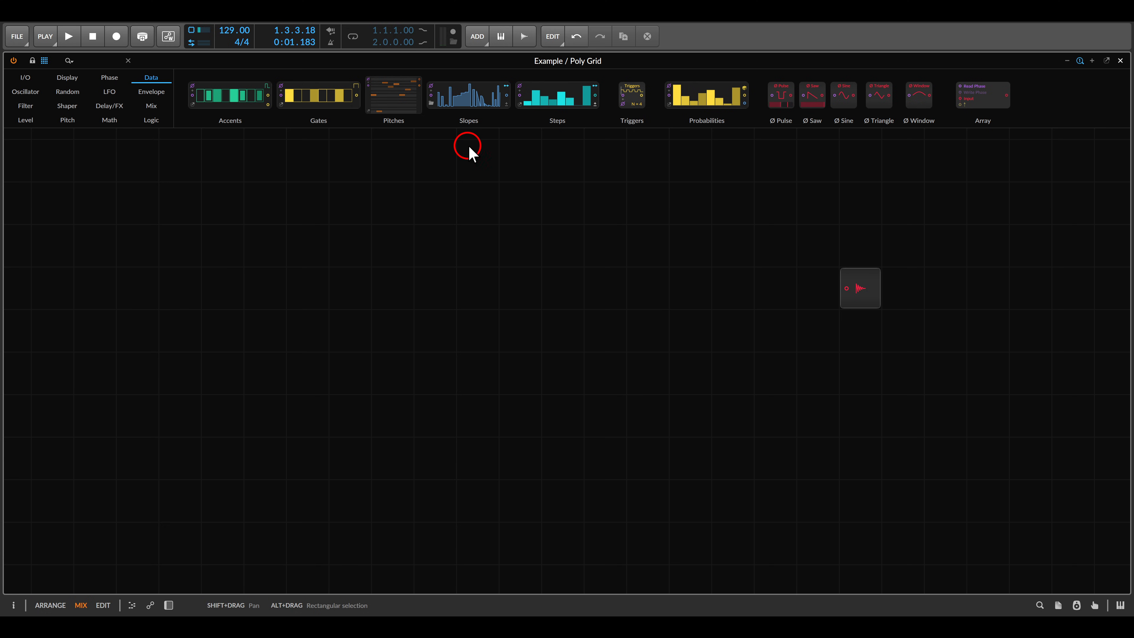
drag(878, 96, 400, 218)
drag(812, 96, 405, 245)
drag(843, 96, 415, 288)
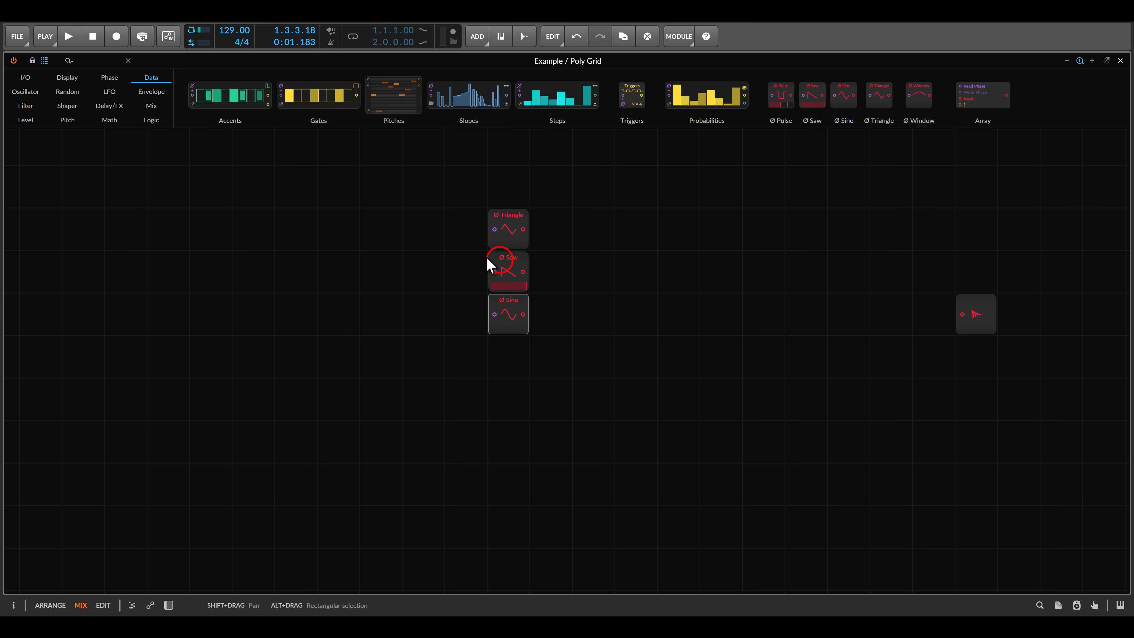
- Add a Phasor before the waveform column and connect its output to the Triangle, Saw and Sine phase inputs
click(110, 78)
drag(230, 95, 337, 271)
drag(487, 235, 494, 230)
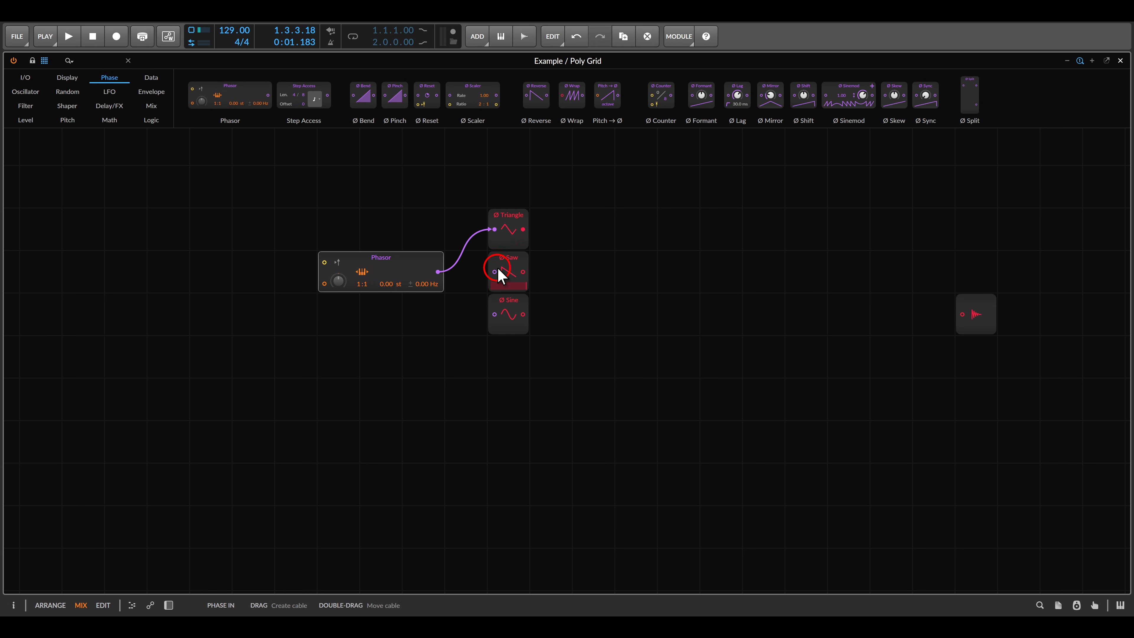
drag(495, 272, 499, 319)
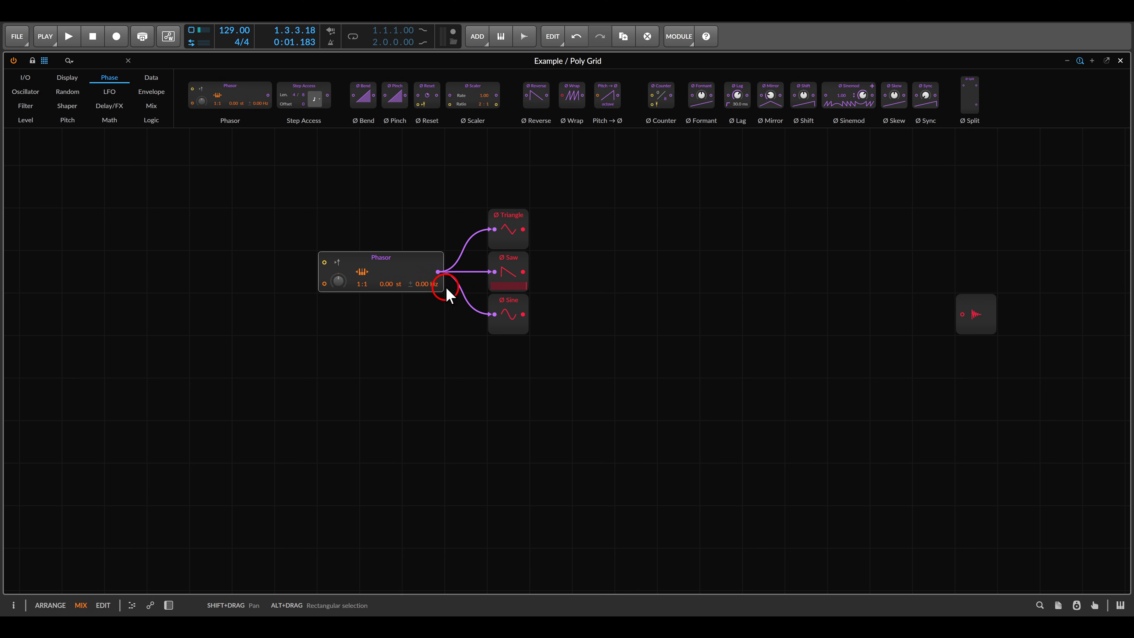
scroll(597, 217, up, 2)
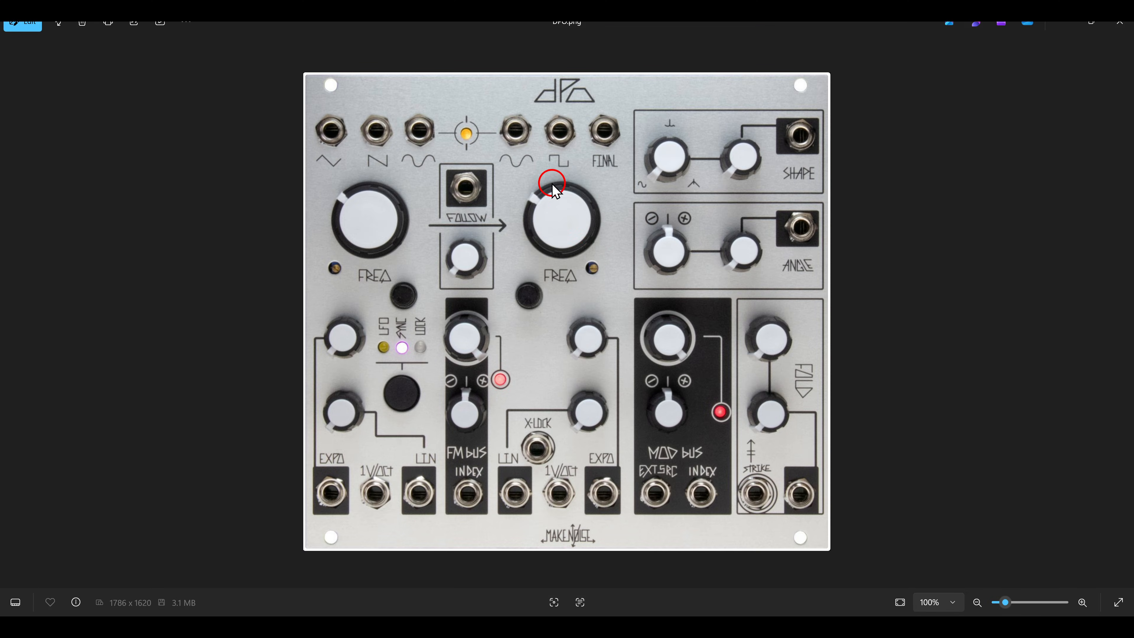
- Examine the second oscillator's sine, square and final outputs and the Shape, Angle and Fold sections on the module photo
drag(483, 107, 539, 173)
drag(532, 105, 584, 181)
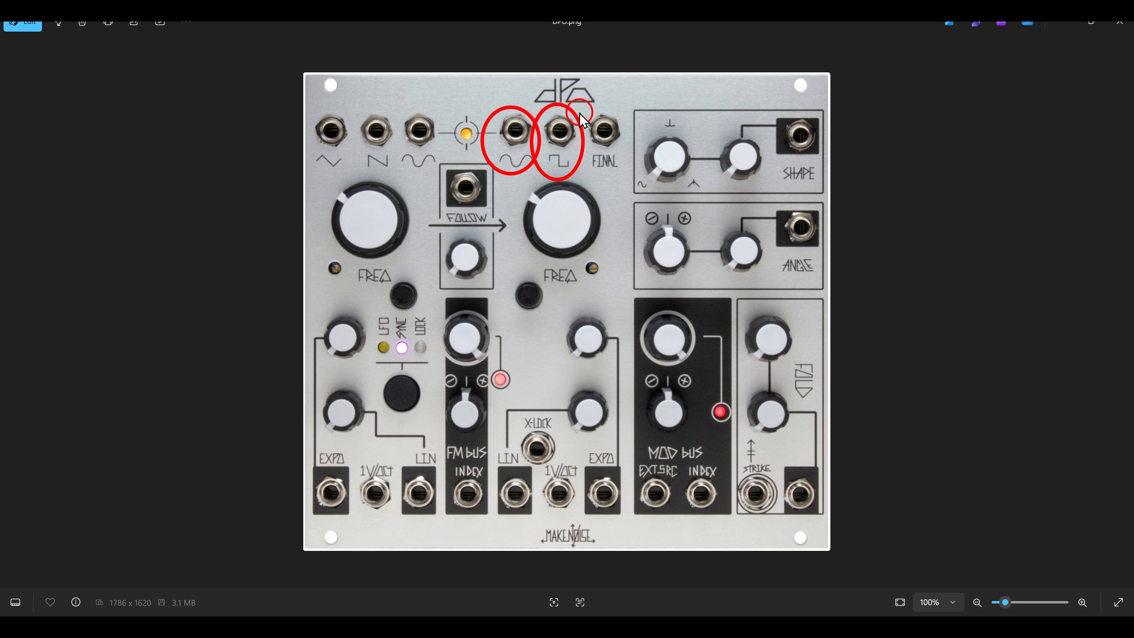
drag(572, 102, 635, 192)
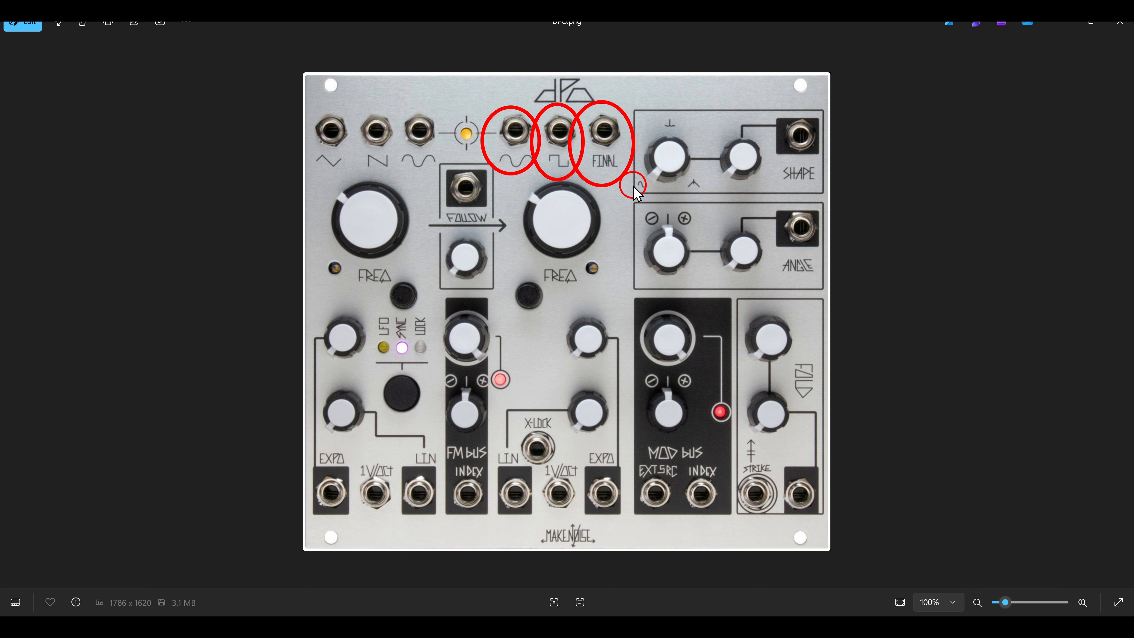
key(e)
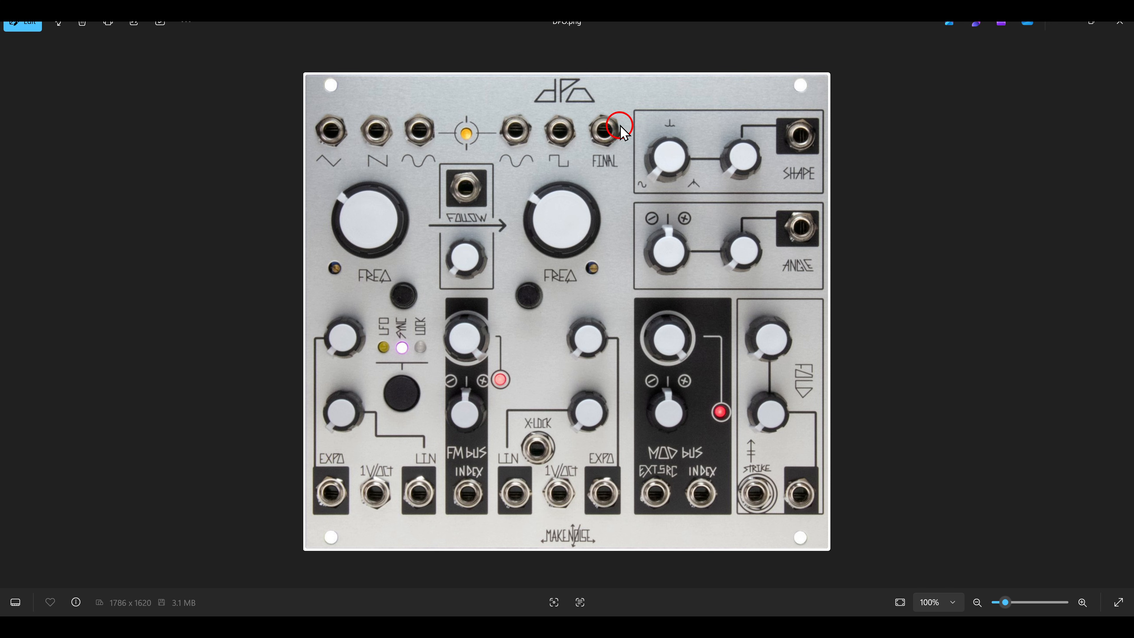
drag(612, 95, 850, 197)
drag(620, 201, 844, 295)
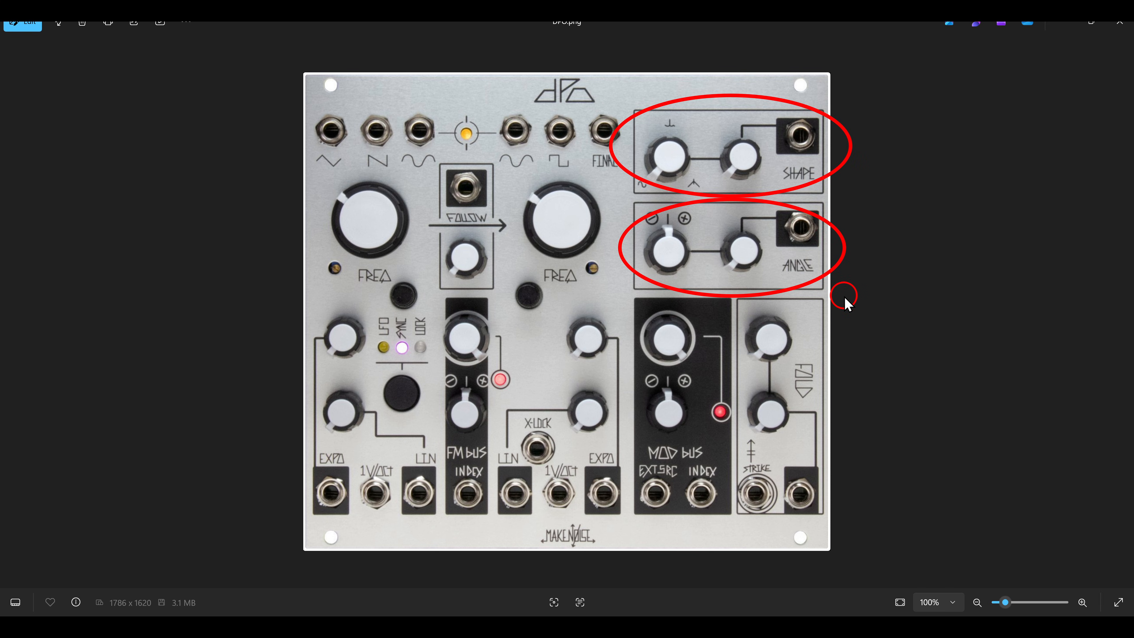
drag(734, 300, 835, 516)
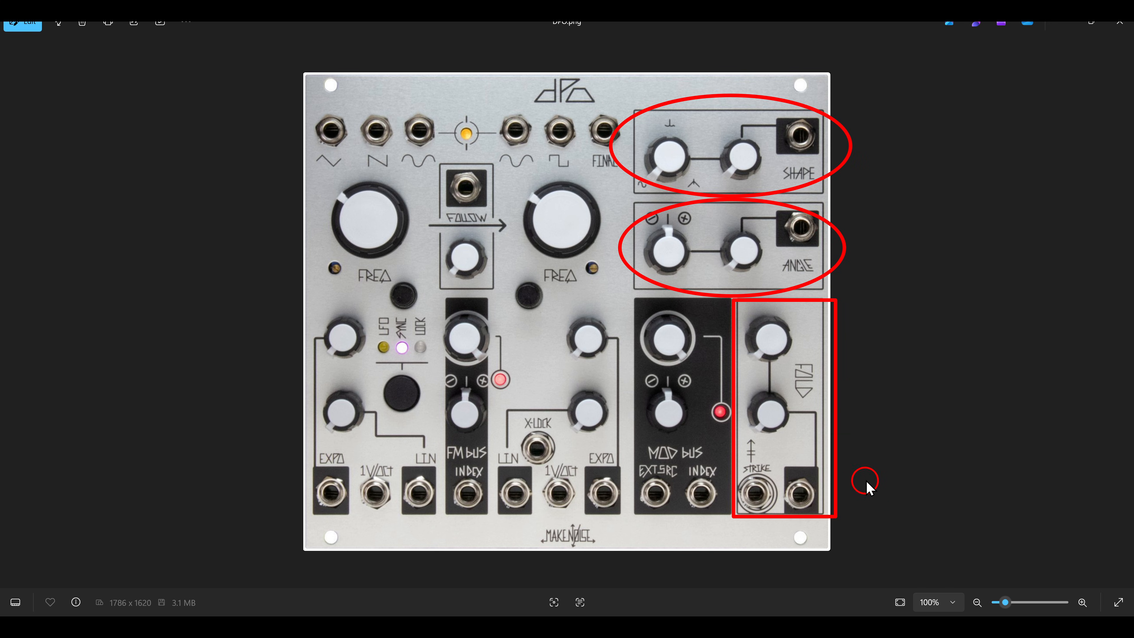
key(Escape)
- Switch back to Bitwig Studio and add a second column of phase-driven Sine, Pulse and Sine modules, leaving room before it
key(alt+Tab)
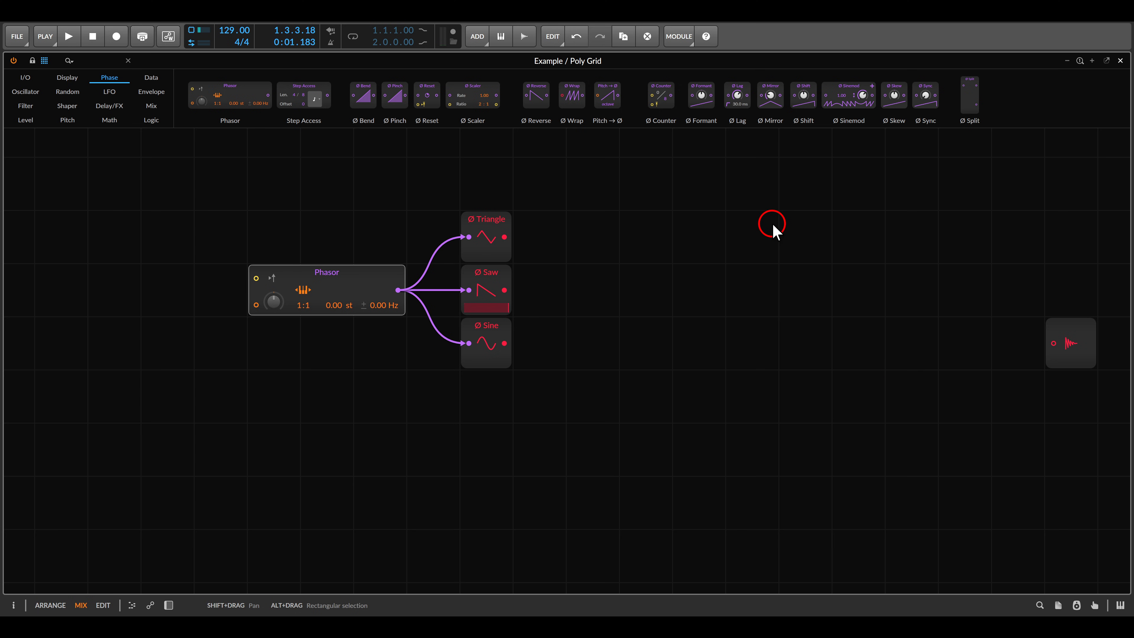
click(151, 78)
drag(843, 98, 686, 227)
drag(779, 96, 690, 287)
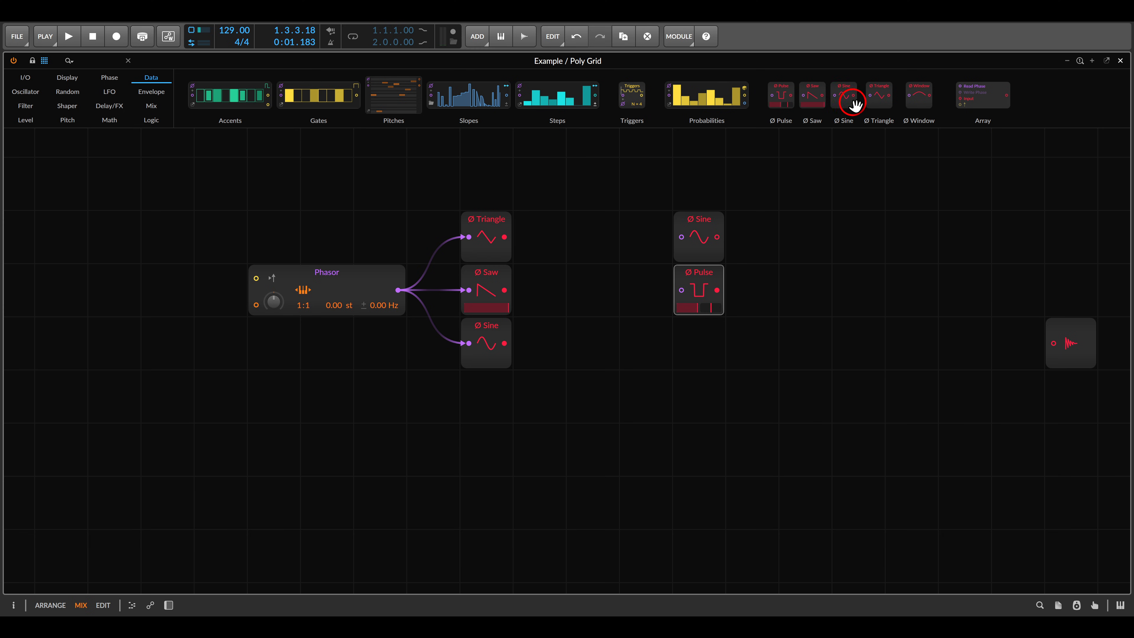
drag(854, 104, 734, 347)
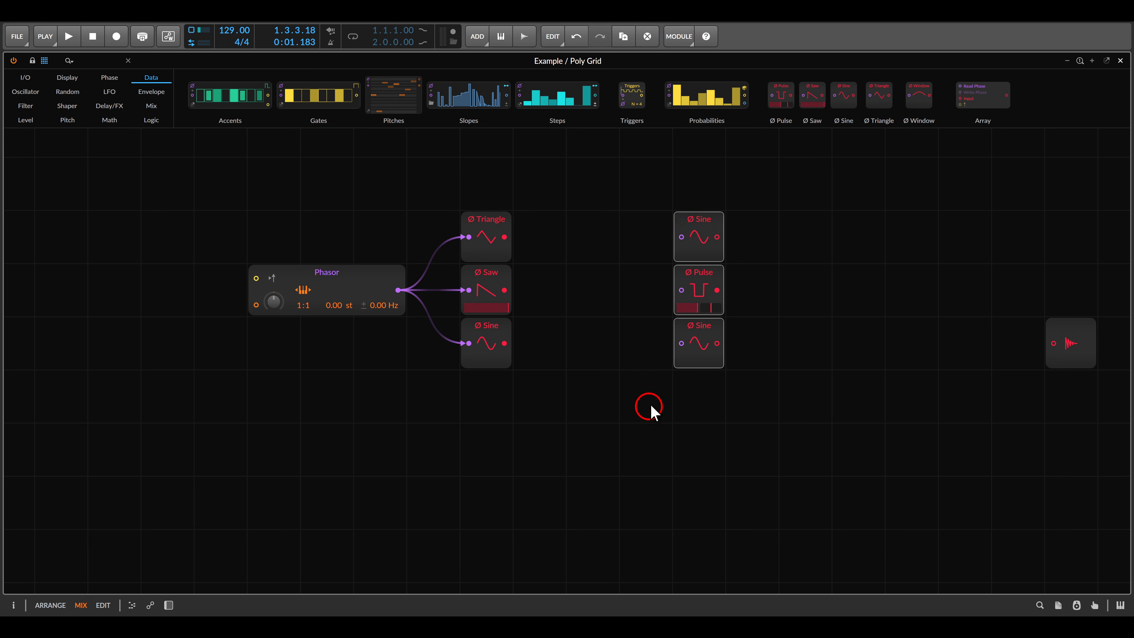
drag(697, 222, 804, 223)
- Add a second Phasor and connect its output to the phase inputs of the second column's Sine, Pulse and Sine
click(109, 77)
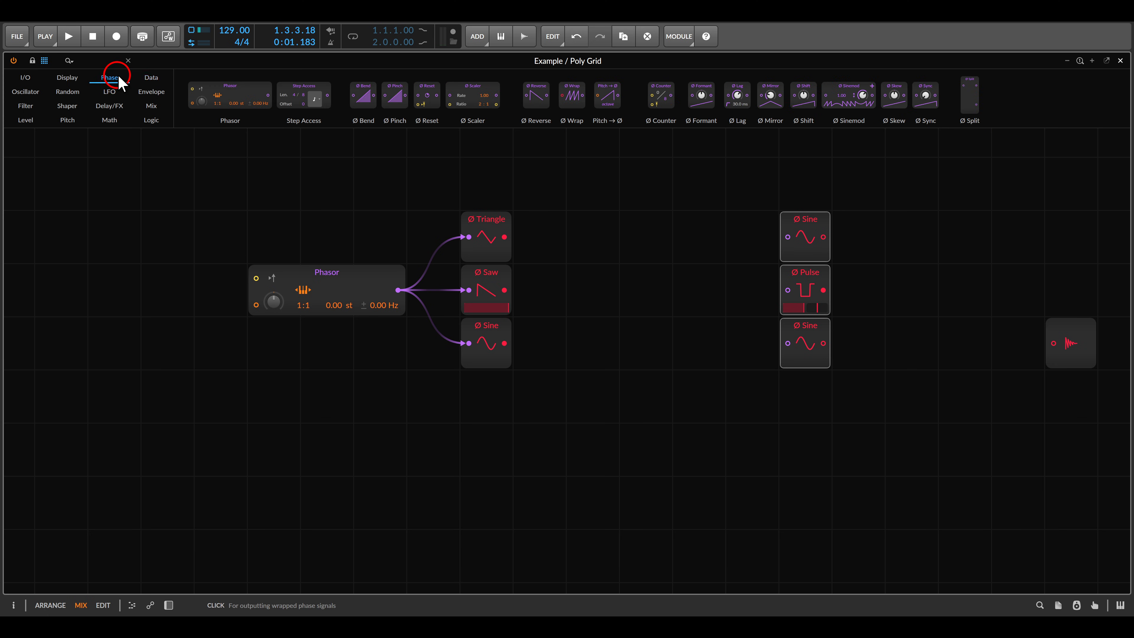
drag(251, 99, 787, 237)
drag(788, 290, 787, 343)
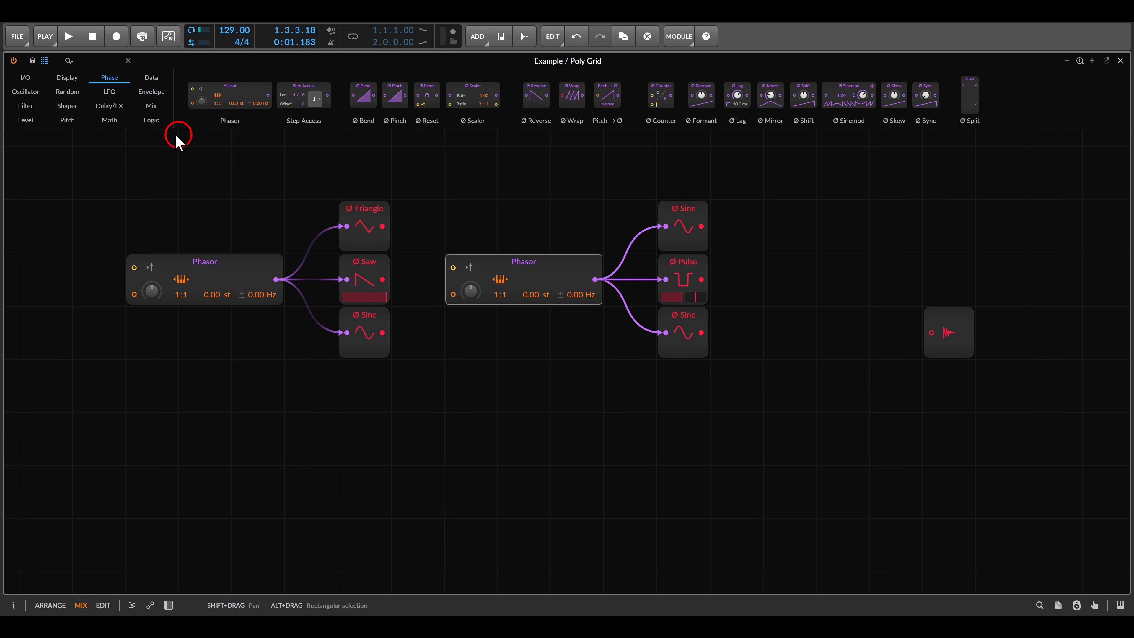
- Build the second Phasor's lowest branch as a Formant, Skew, Sine and Wavefolder chain with no gap between the modules
click(72, 105)
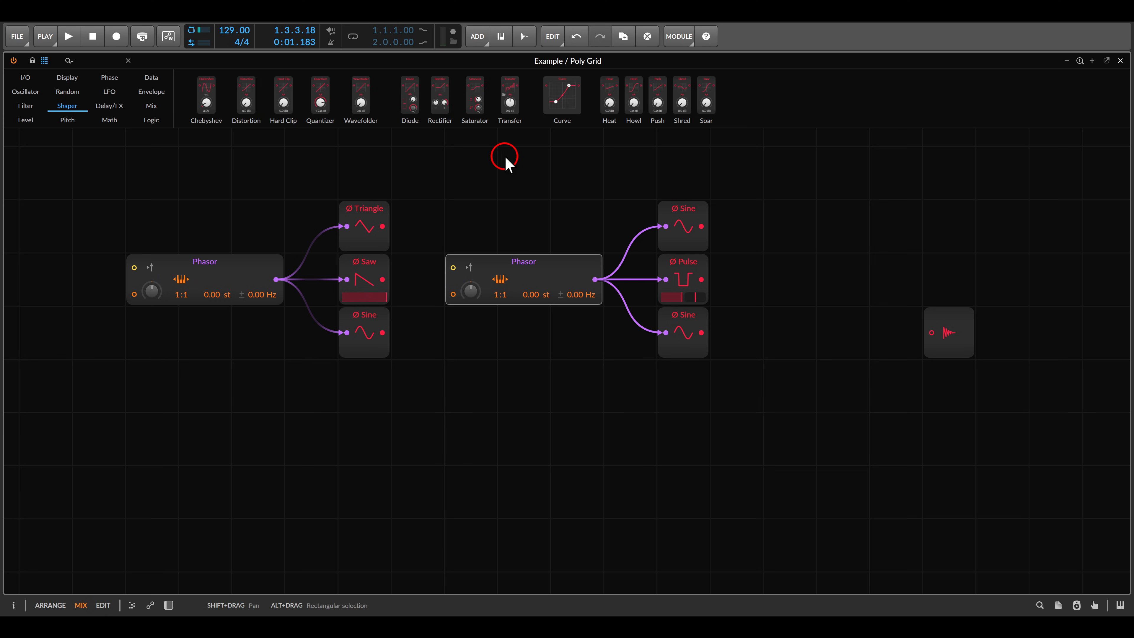
drag(549, 205, 713, 334)
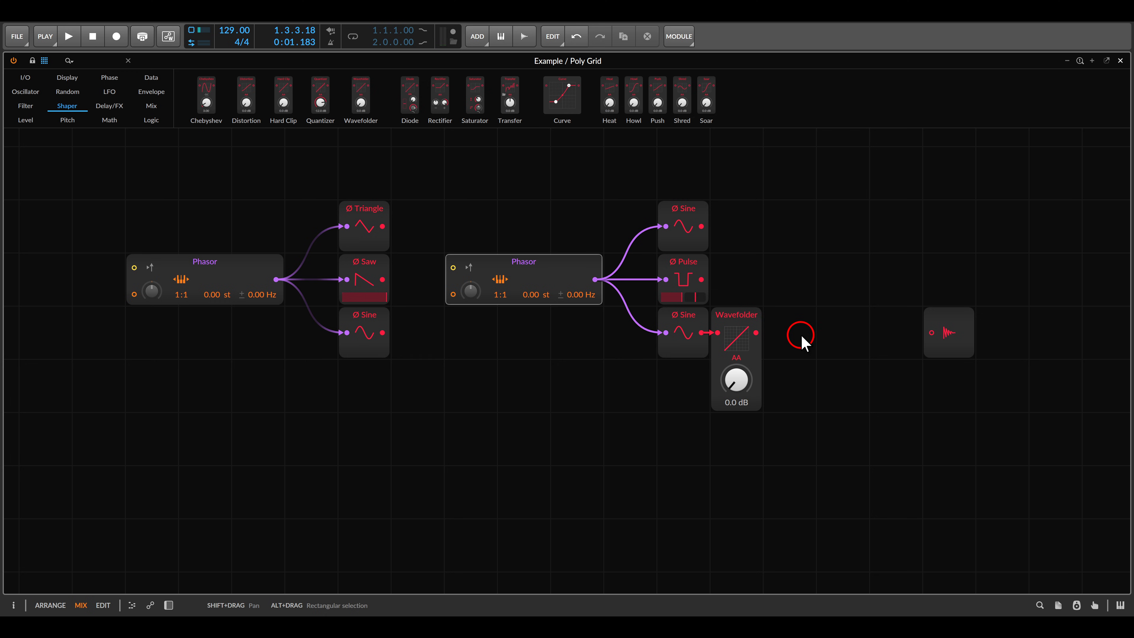
click(109, 78)
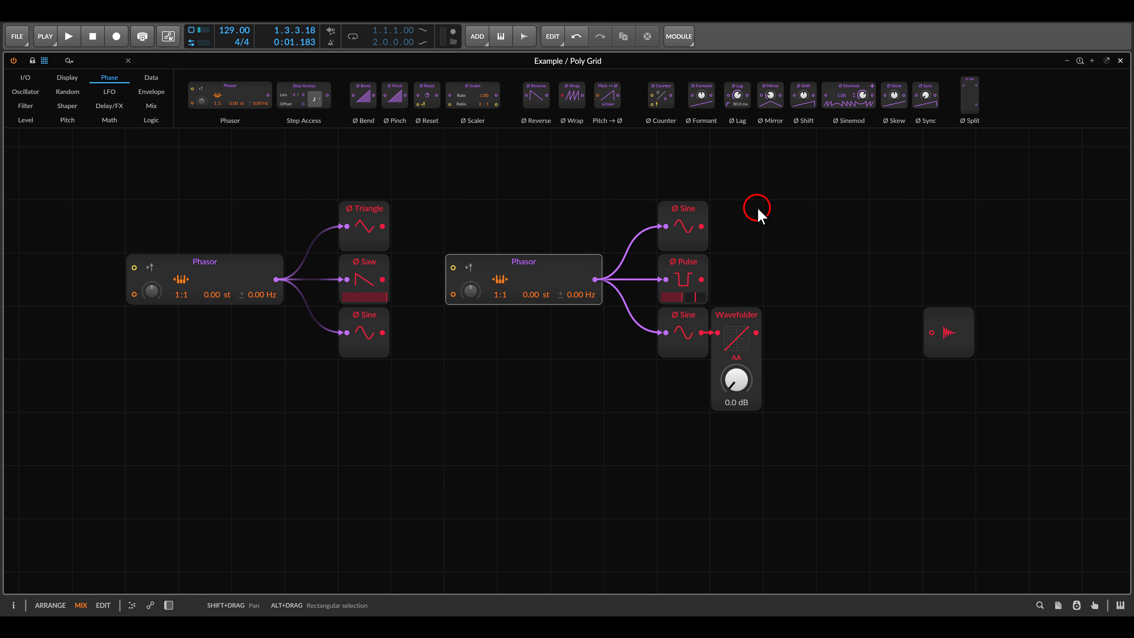
drag(704, 100, 625, 331)
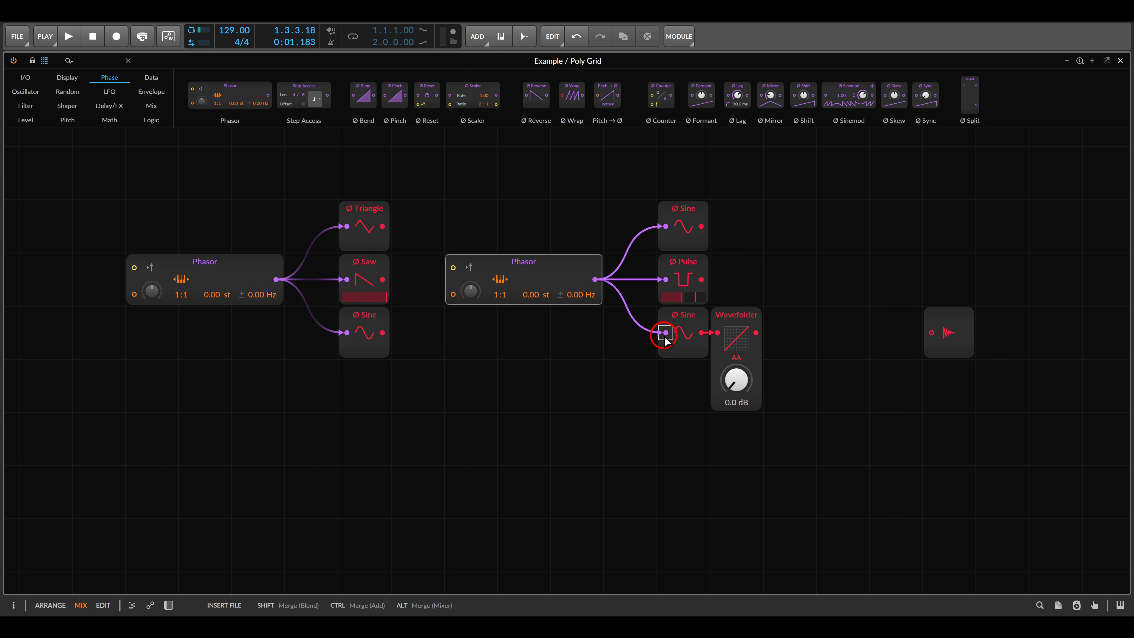
mouse_move(787, 320)
mouse_down()
mouse_move(688, 355)
mouse_move(792, 327)
mouse_up()
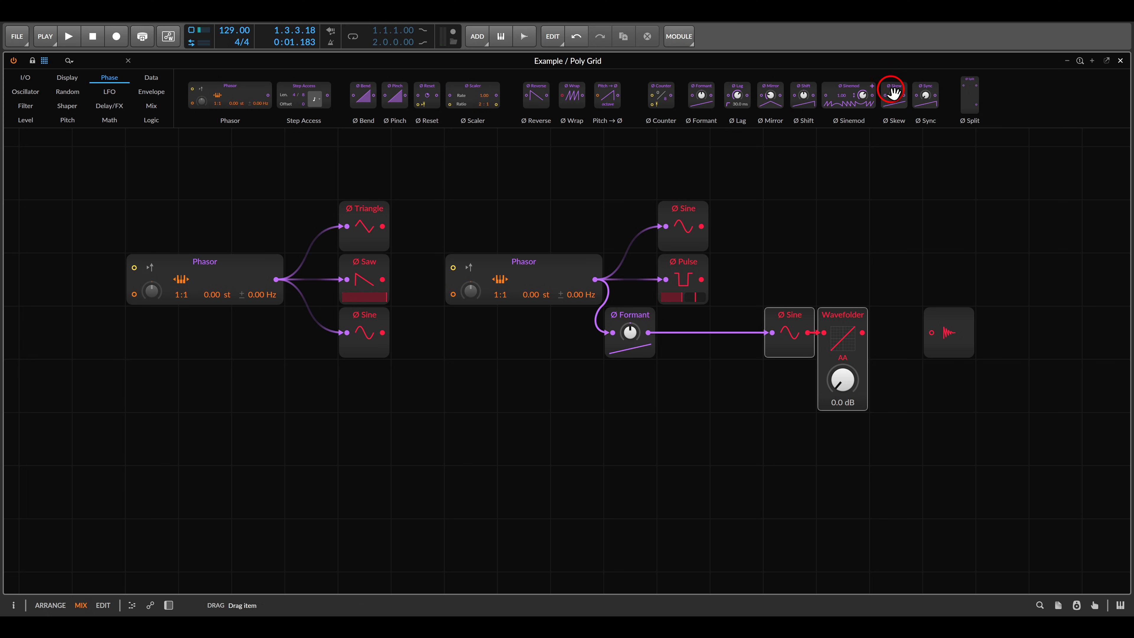
drag(892, 91, 664, 345)
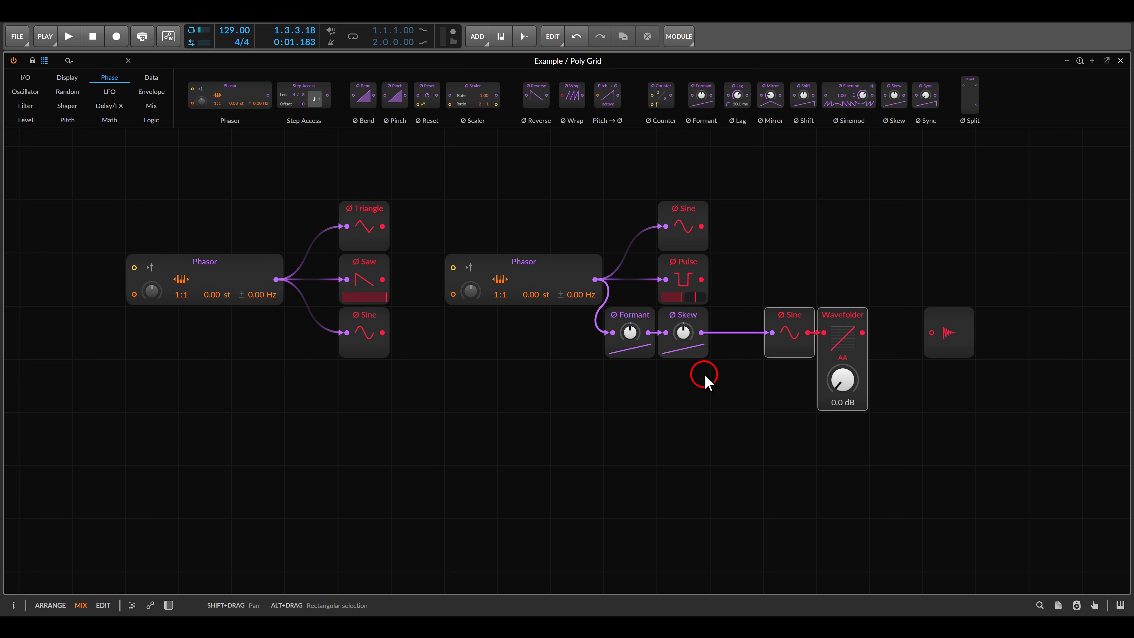
drag(748, 393, 679, 325)
- Move the audio output module clear of the lower row and attach a widened Oscilloscope after the Wavefolder
drag(888, 298, 663, 304)
drag(750, 326, 910, 220)
click(63, 79)
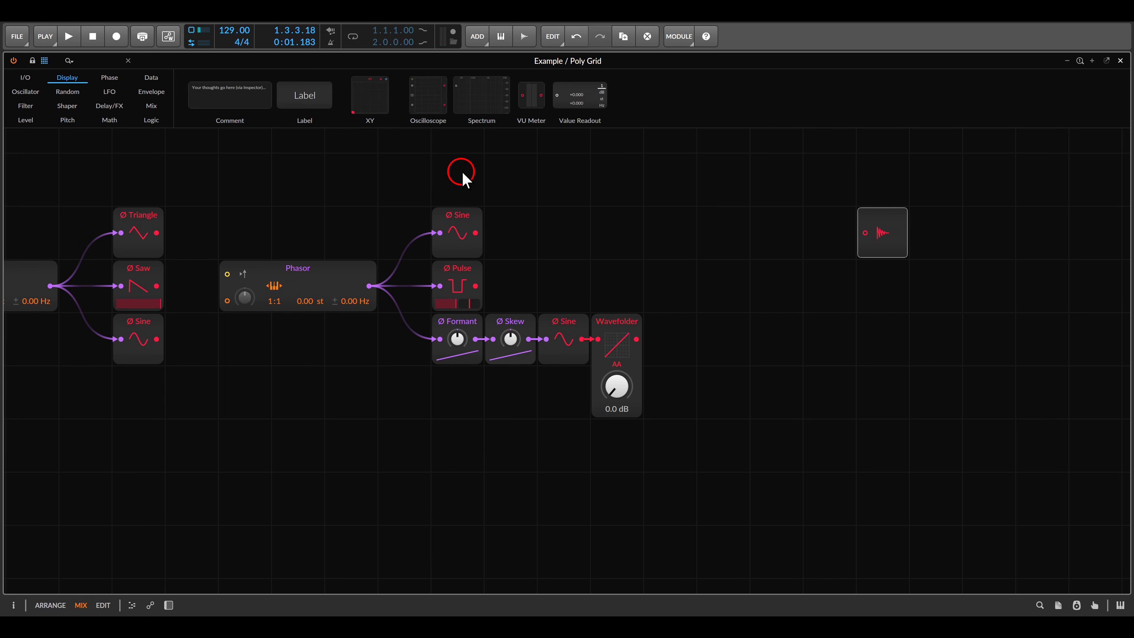
drag(453, 103, 641, 352)
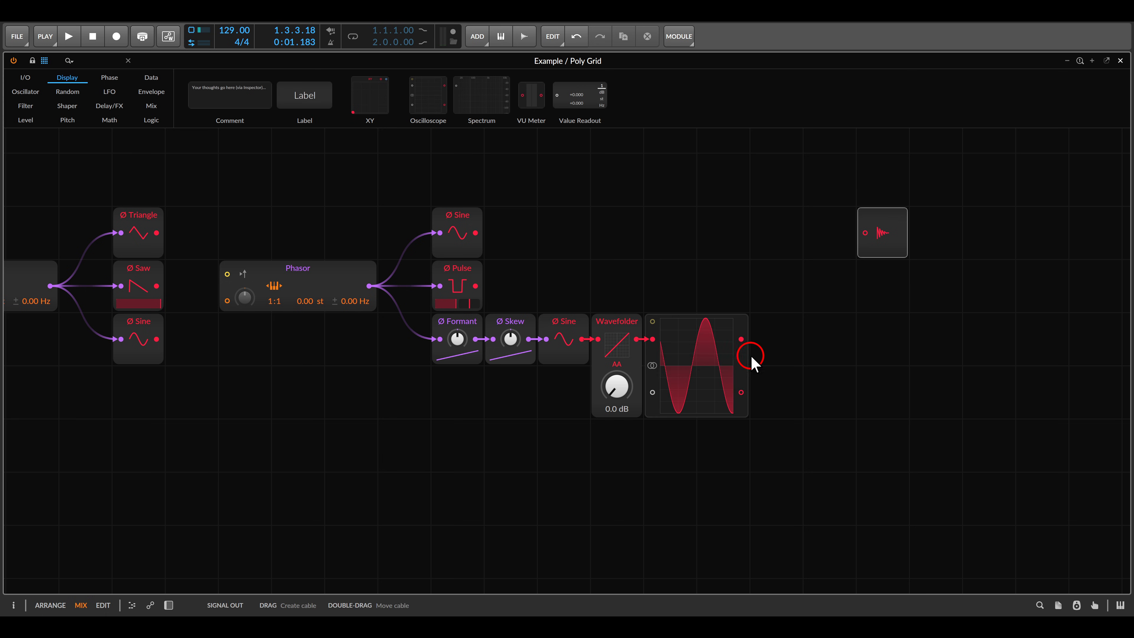
drag(746, 347, 892, 346)
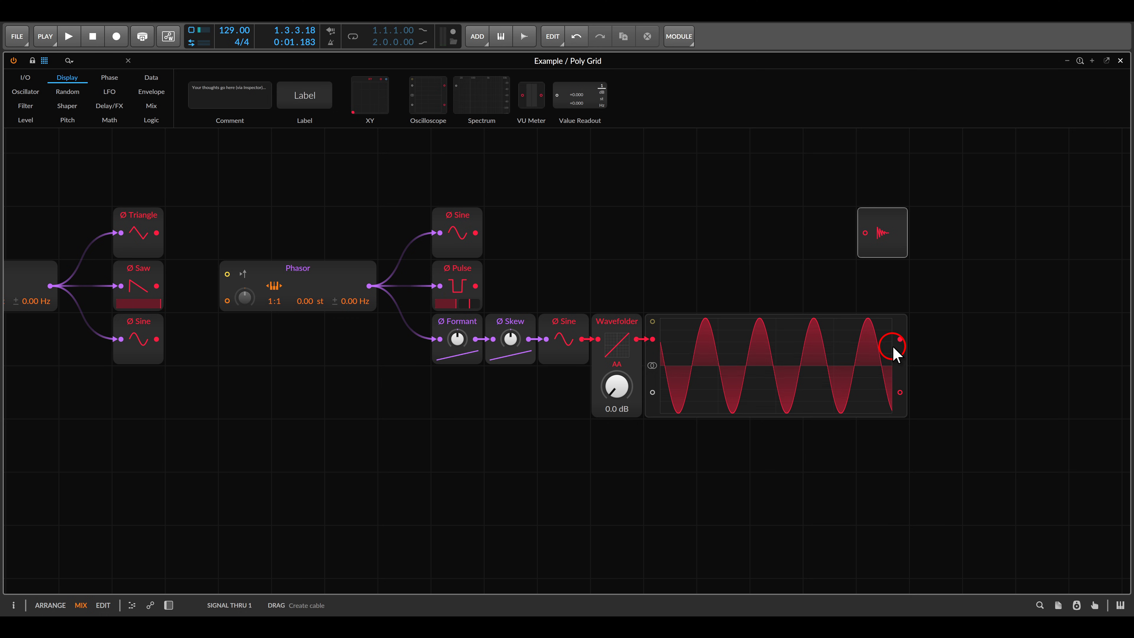
- Try the Wavefolder, Formant and Skew amounts one at a time against the oscilloscope, resetting each to its default
mouse_move(617, 385)
mouse_down()
mouse_move(617, 353)
mouse_move(627, 386)
mouse_up()
drag(458, 340, 508, 343)
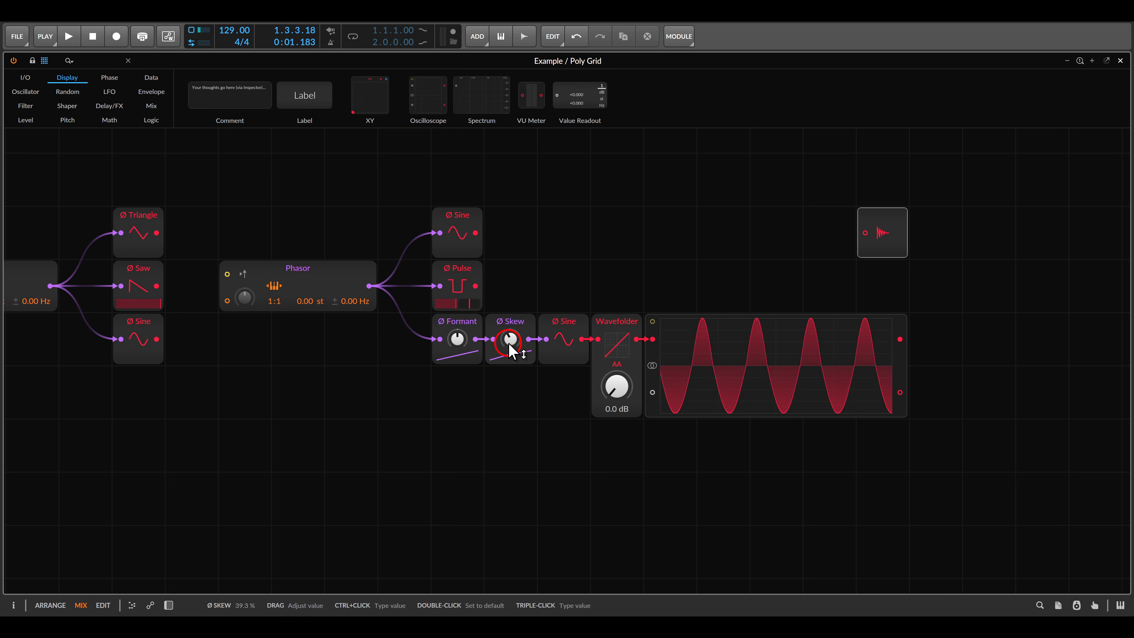
double_click(508, 343)
- Try the Wavefolder at +11.3 dB combined with varied Formant and Skew amounts, and reset all three to their defaults
drag(613, 383, 615, 379)
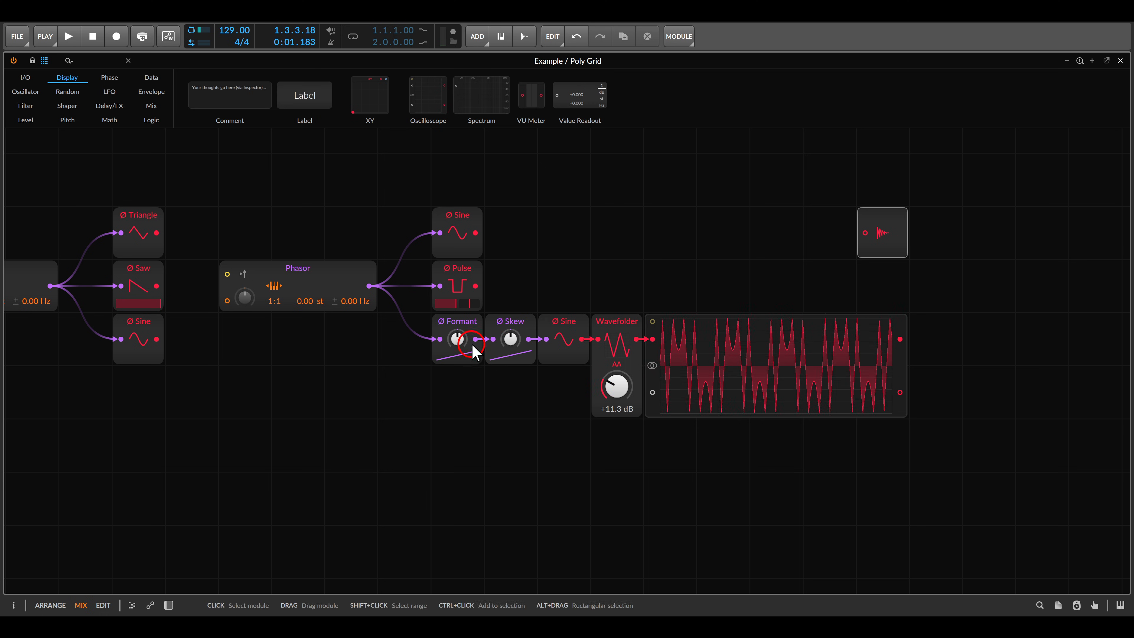
drag(458, 340, 509, 343)
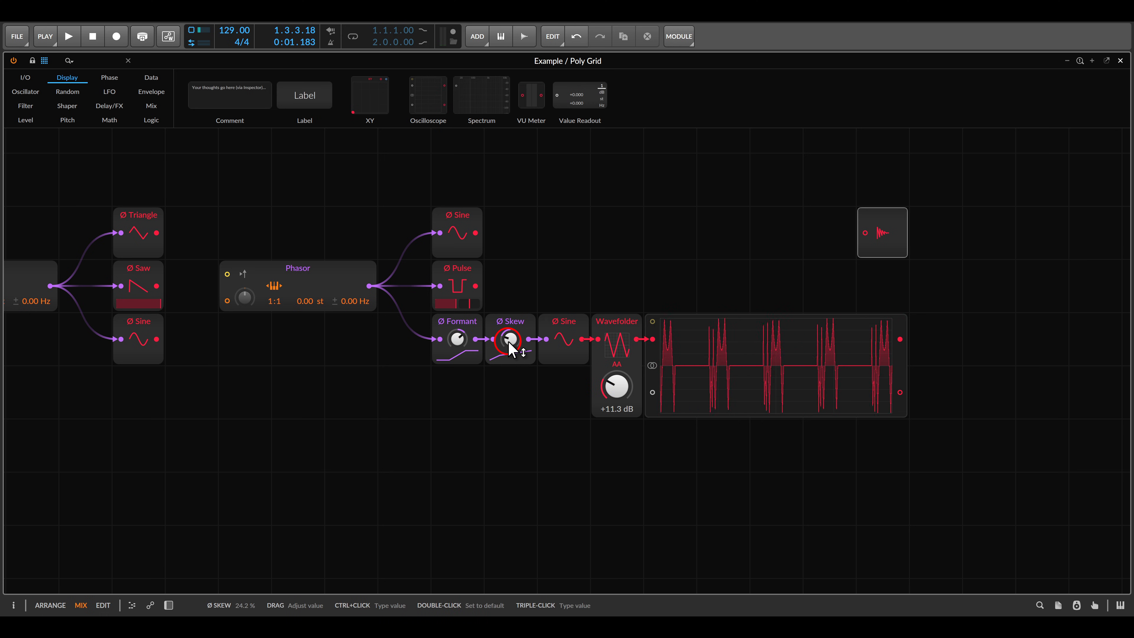
double_click(508, 343)
double_click(468, 340)
double_click(616, 385)
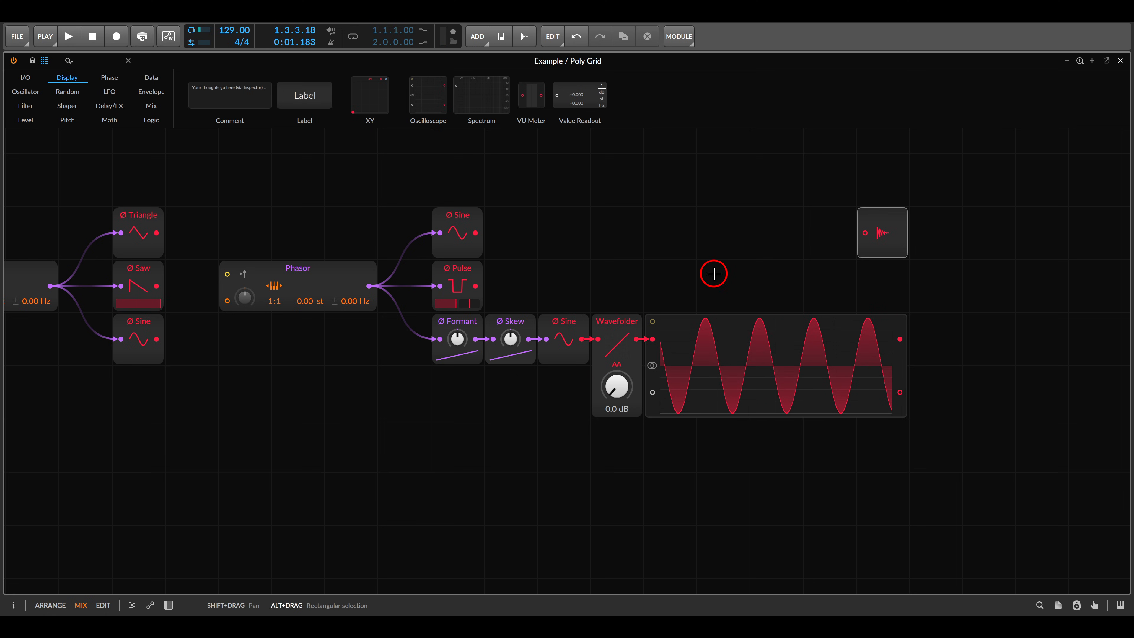
- Check the Strike input of the Fold section on the module photo and return to Bitwig Studio
key(alt+Tab)
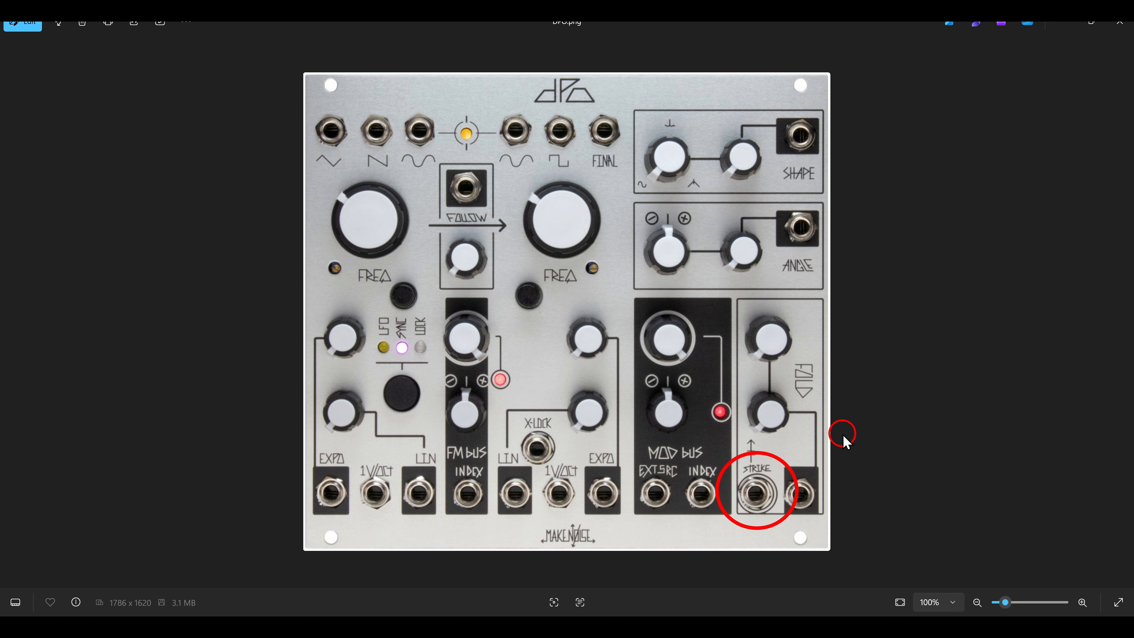
key(alt+Tab)
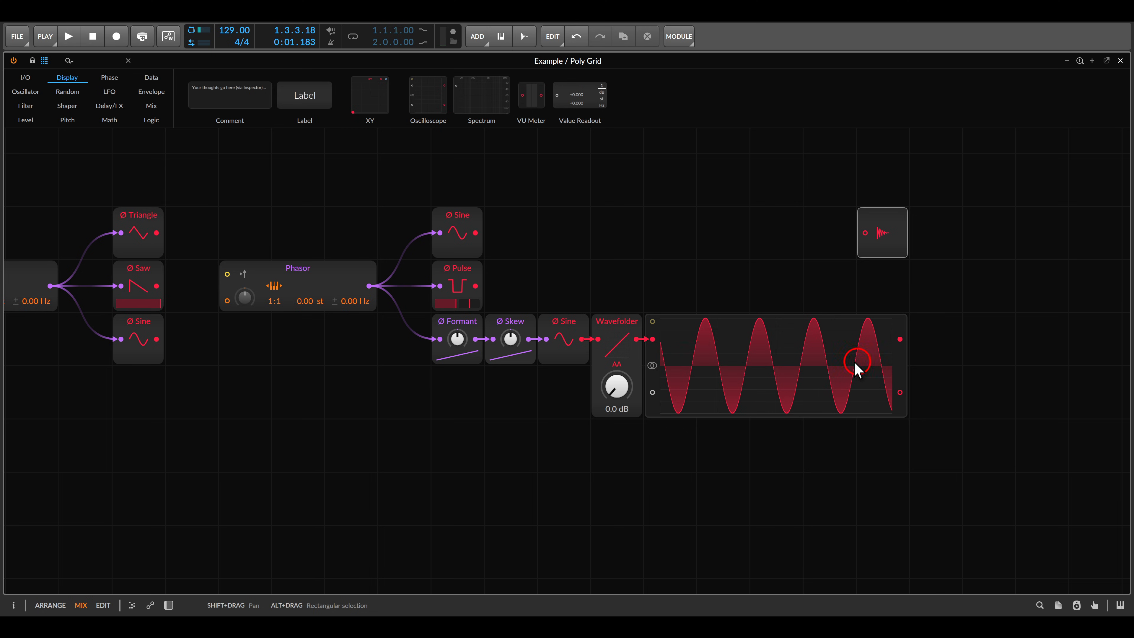
- Move the Oscilloscope one cell away, insert an Attenuate module between it and the Wavefolder, and set the attenuation to 0.00 %
drag(856, 369, 703, 326)
click(36, 125)
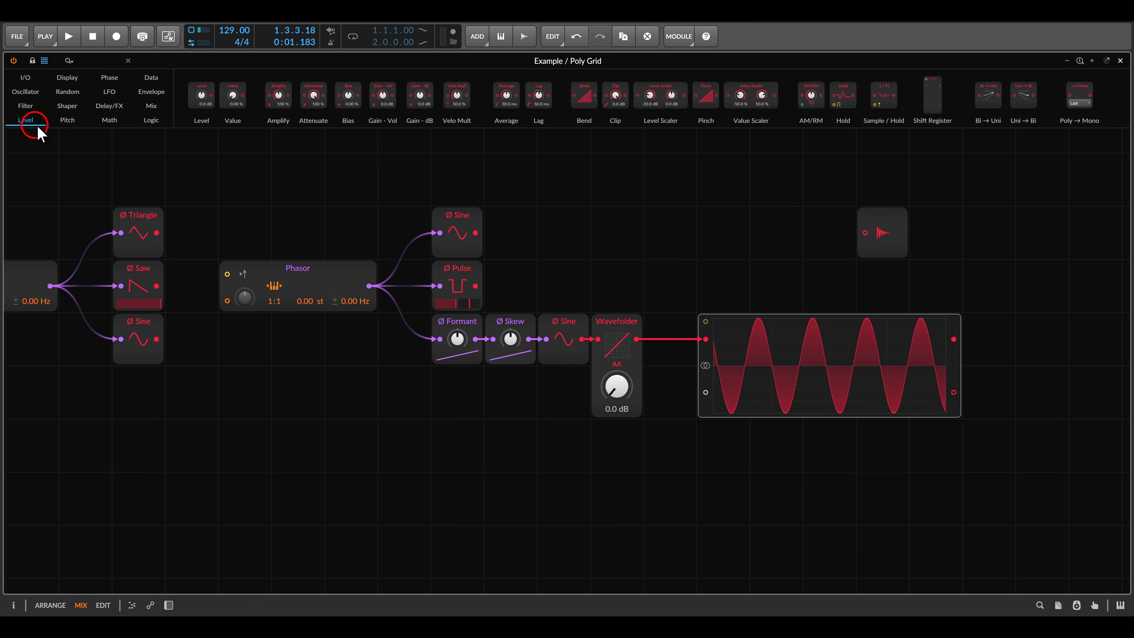
click(539, 256)
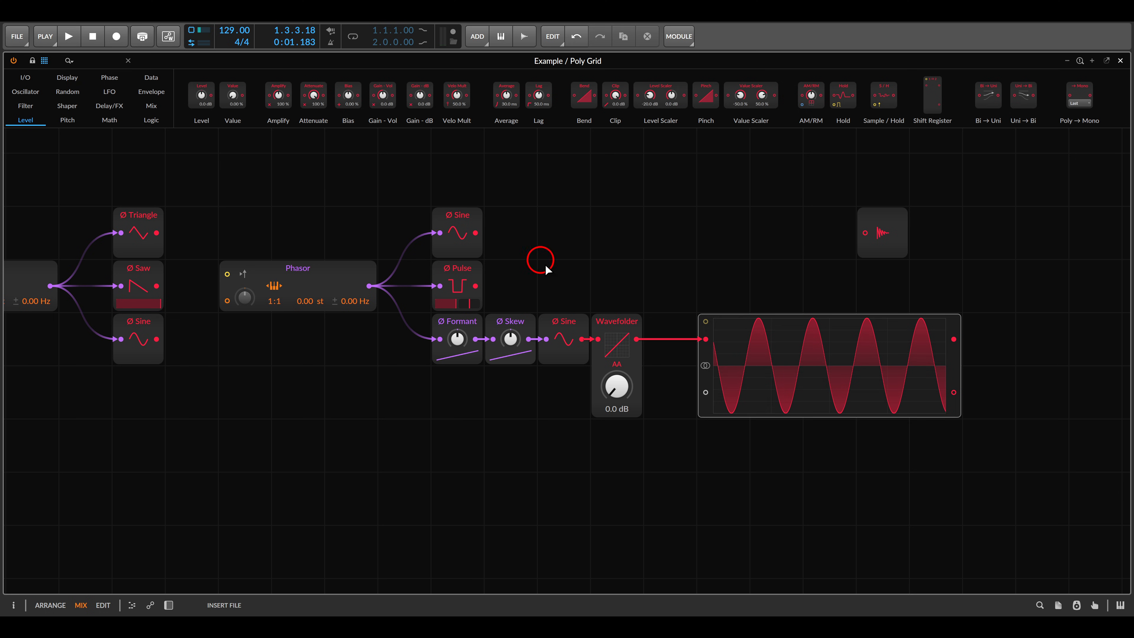
click(634, 340)
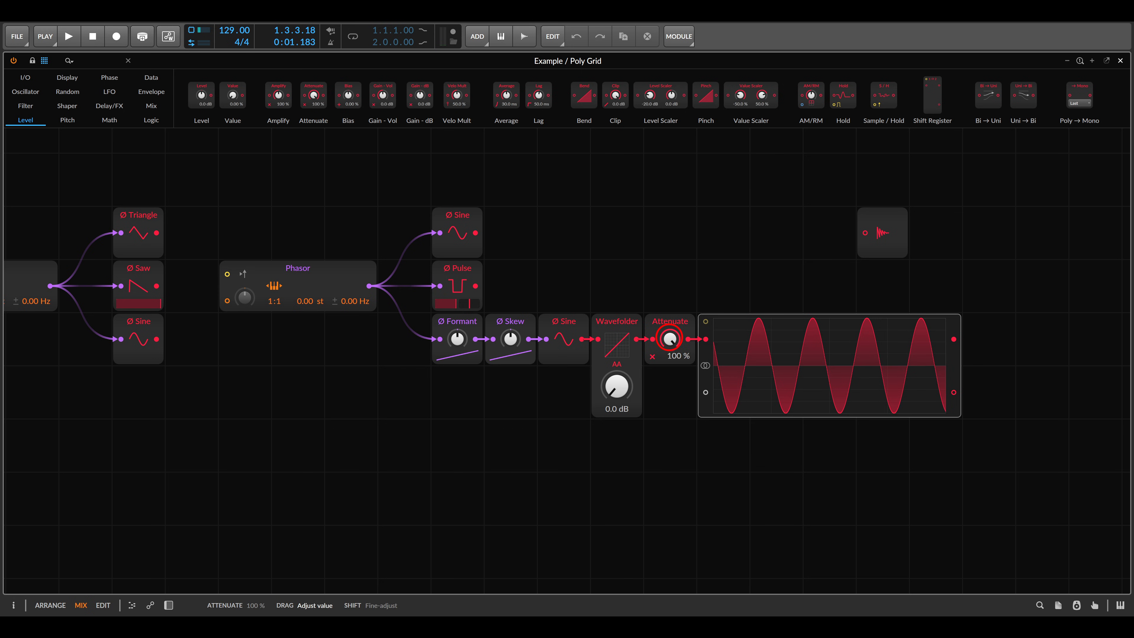
drag(670, 340, 671, 344)
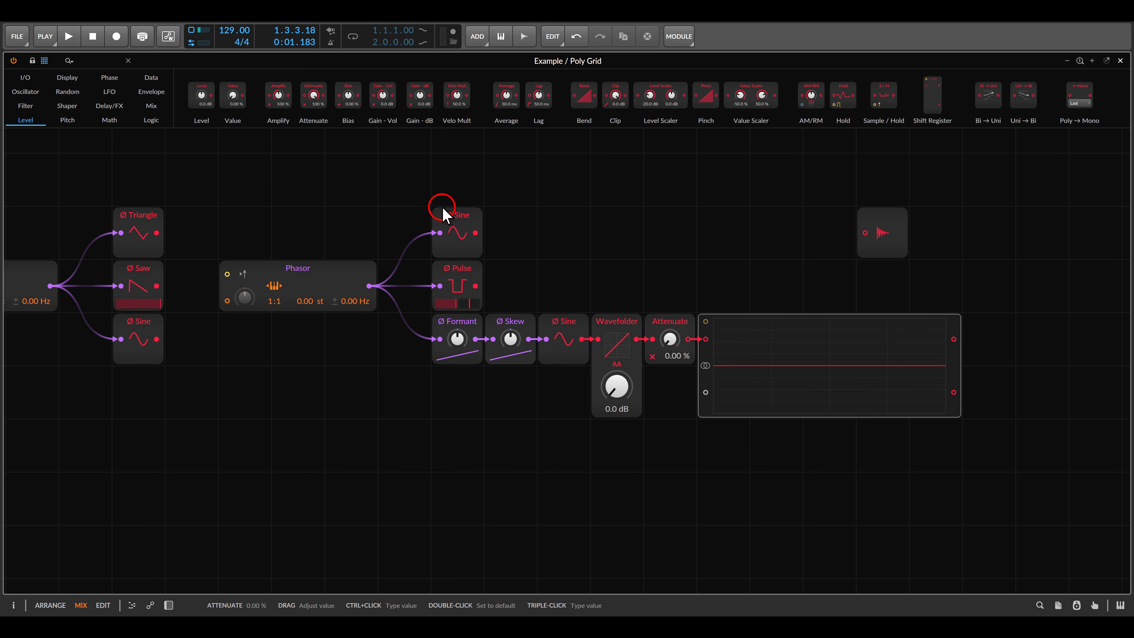
- Add a Value module below the fold chain and attach a Modulator Out module to its output
drag(232, 95, 521, 493)
drag(589, 461, 577, 362)
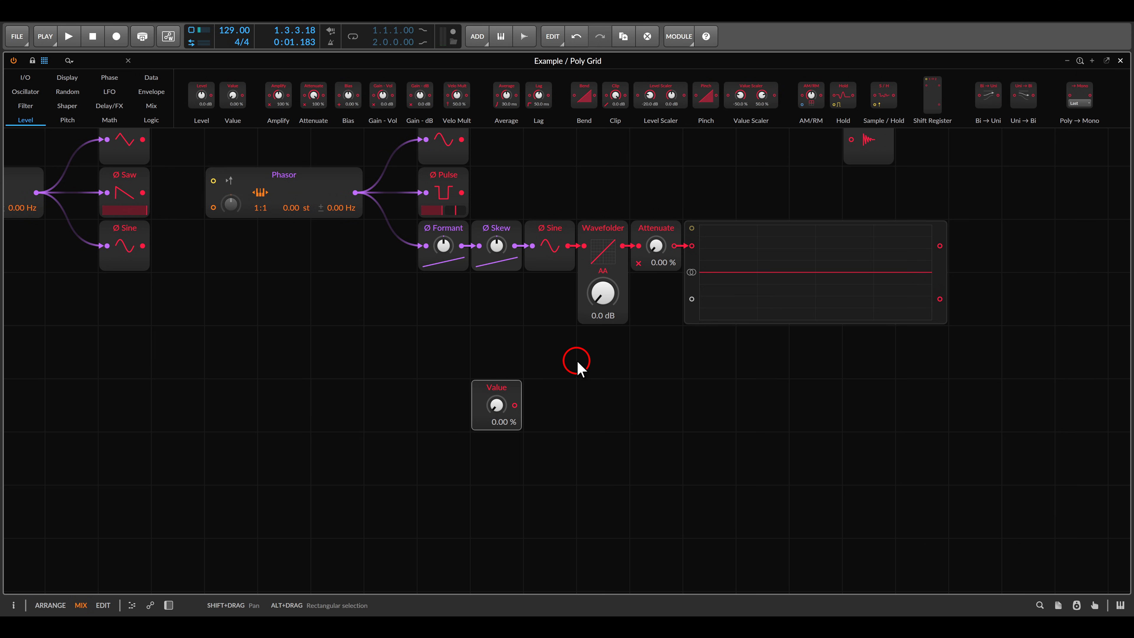
click(28, 80)
drag(939, 104, 725, 109)
drag(1099, 96, 550, 408)
- Map the Modulator Out to the Wavefolder drive with an amount of 40.00 and to the Attenuate level with 1.000
click(548, 404)
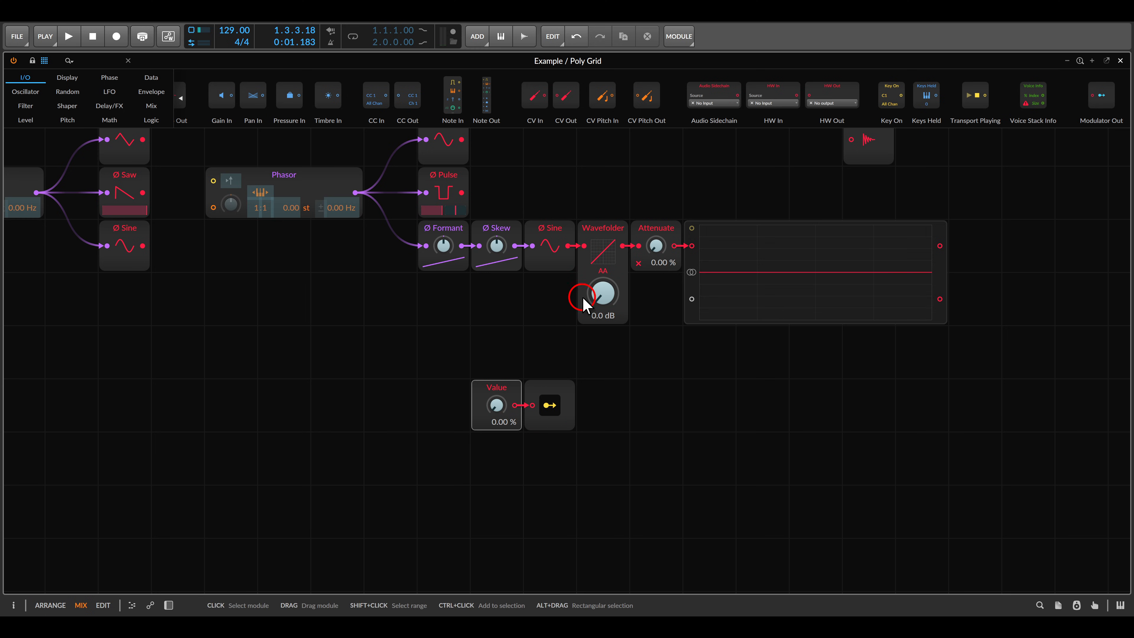
drag(603, 294, 603, 281)
drag(655, 247, 654, 236)
click(549, 405)
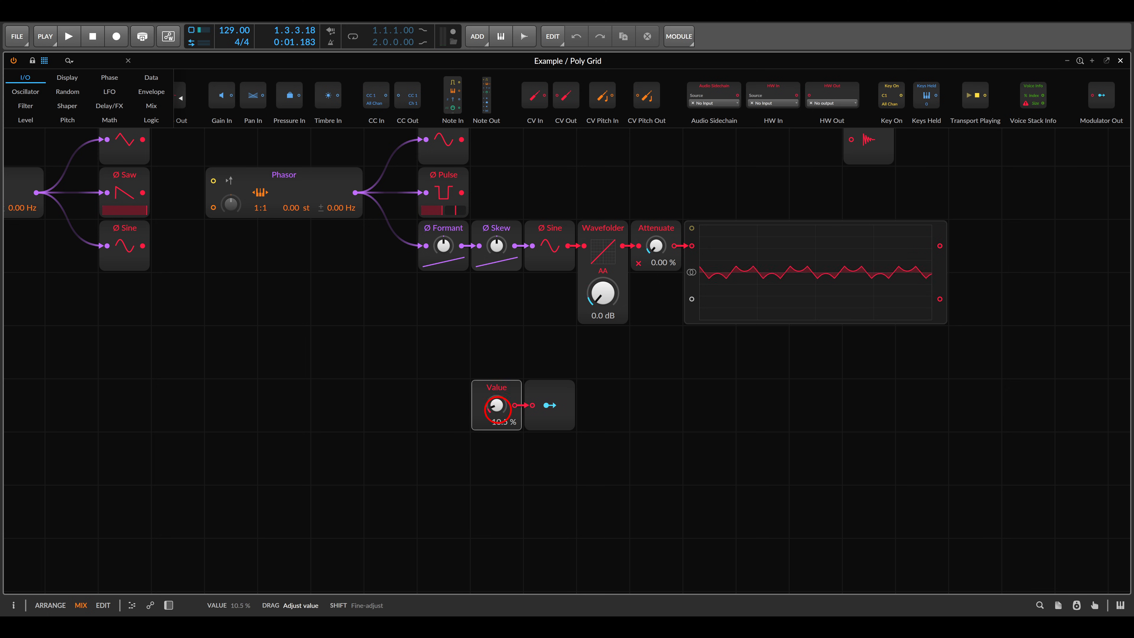
- Connect the Attenuate output to the audio output module, sweep the Value knob to test the modulation, and return it to 0.00 %
drag(496, 407, 497, 413)
scroll(861, 337, up, 2)
drag(851, 246, 675, 352)
scroll(638, 413, down, 2)
mouse_move(496, 405)
mouse_down()
mouse_move(497, 388)
mouse_move(503, 410)
mouse_up()
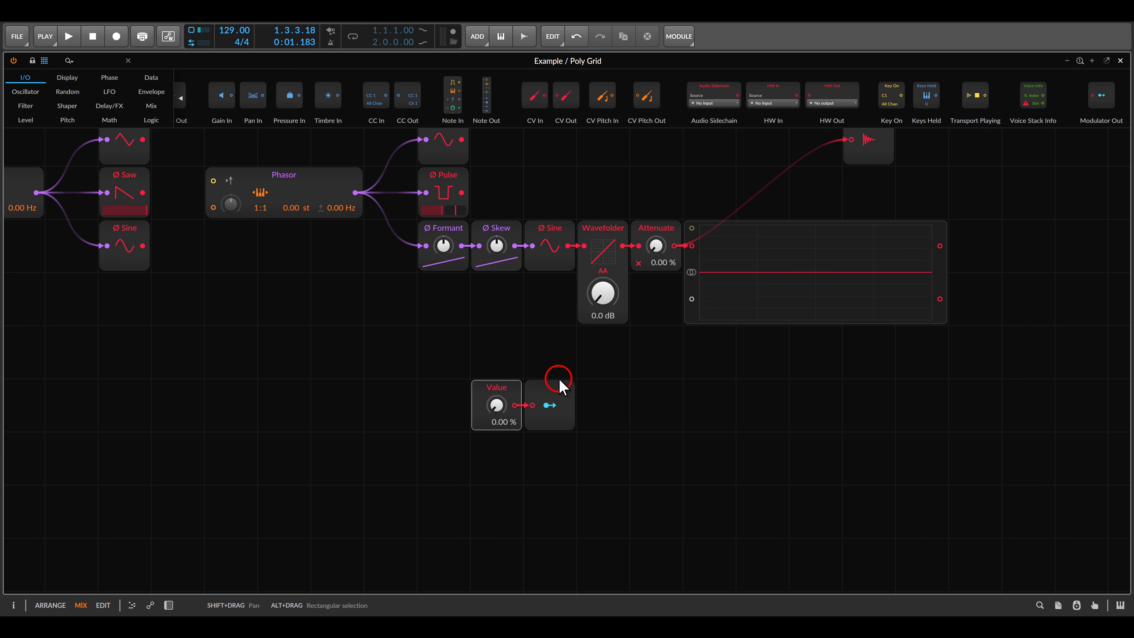
- Set the Modulator Out curve to Logarithmic for Attenuate and Exponential for Wavefolder, and test both with the Value knob, ending at 0.00 %
click(559, 389)
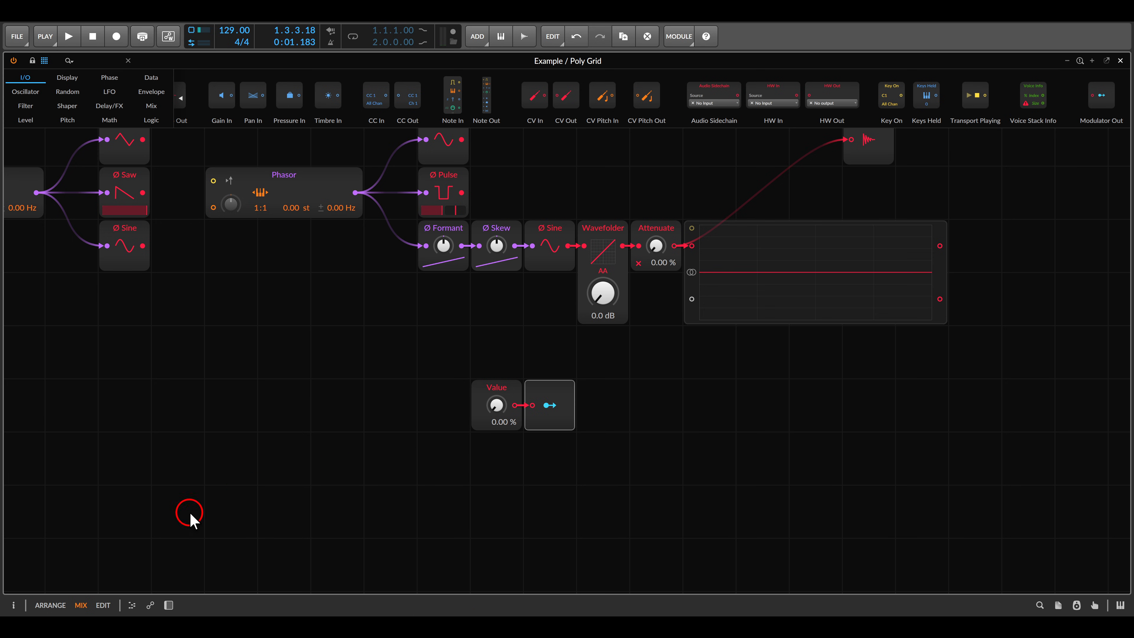
click(13, 605)
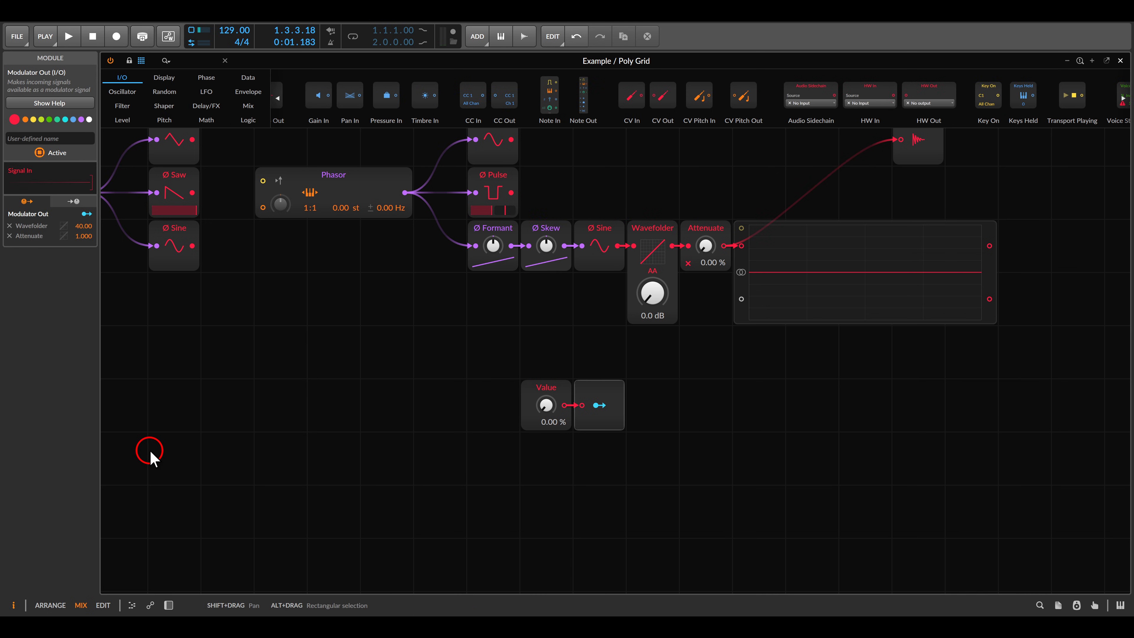
click(64, 236)
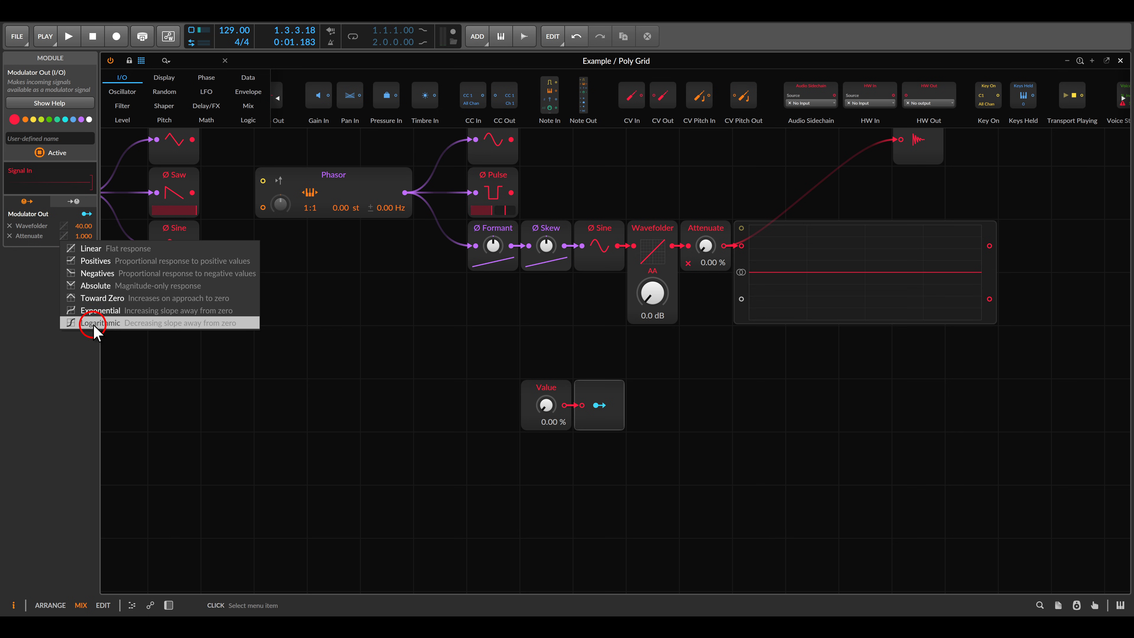
click(135, 324)
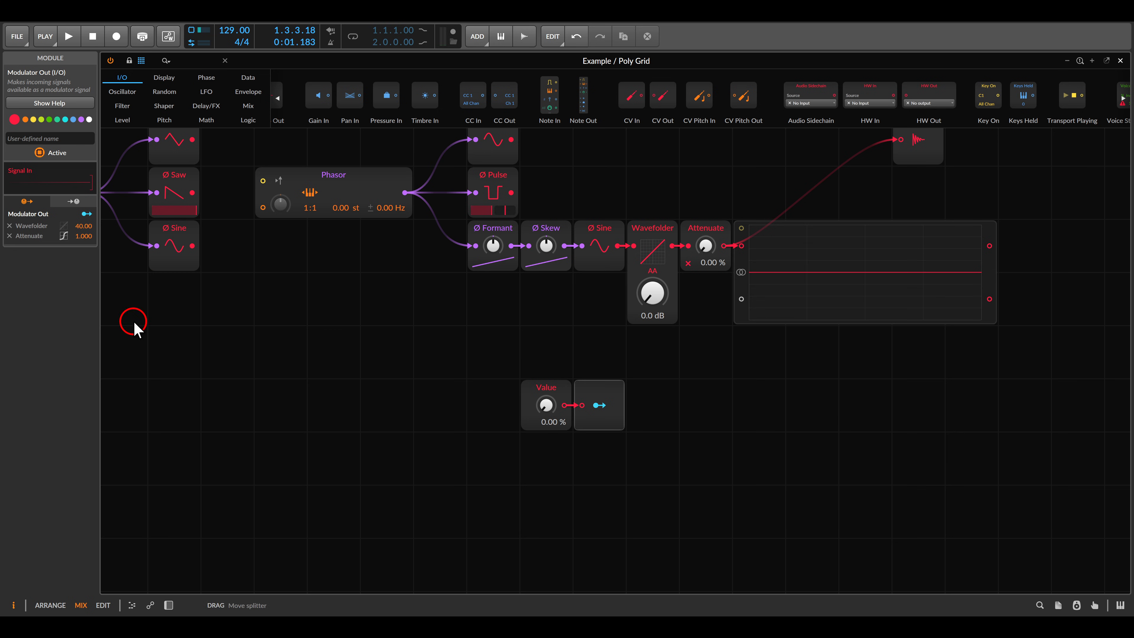
click(64, 225)
click(96, 300)
click(13, 605)
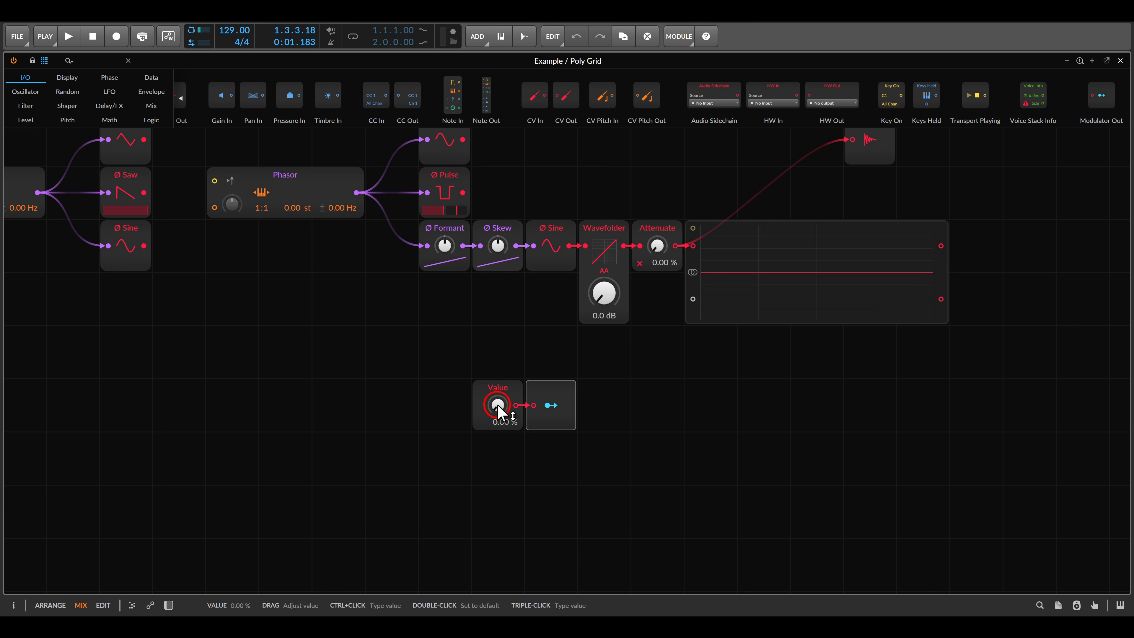
mouse_move(497, 404)
mouse_down()
mouse_move(496, 368)
mouse_move(497, 448)
mouse_up()
click(1050, 373)
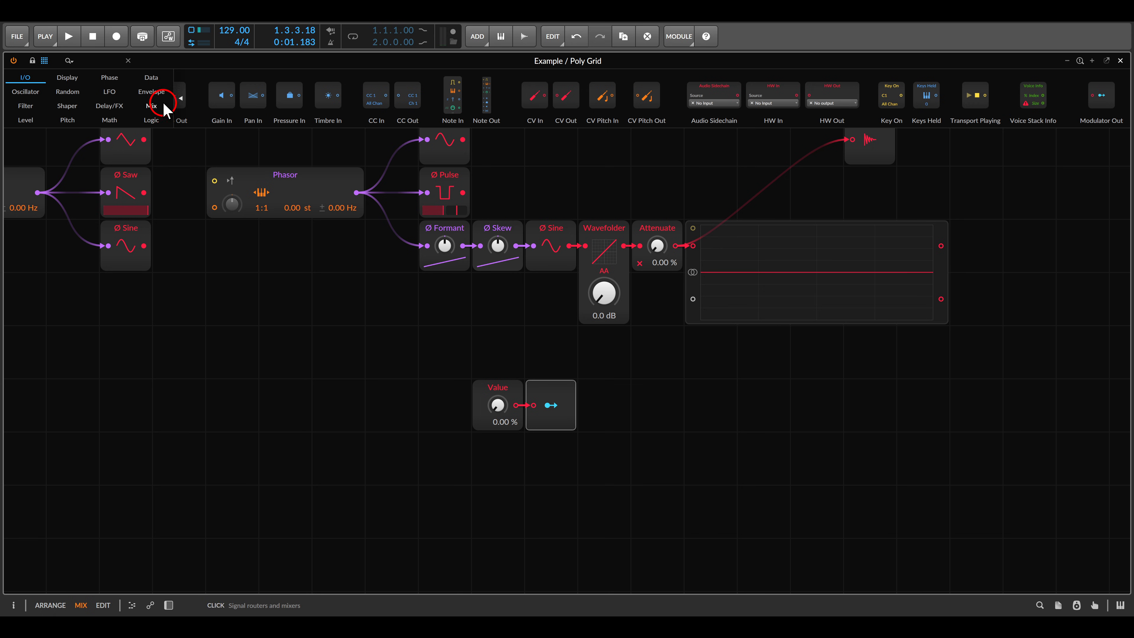
- Place an AD envelope beneath the Value module and map its modulation output to the Value knob
click(153, 93)
drag(293, 302, 444, 485)
drag(598, 477, 662, 415)
click(575, 378)
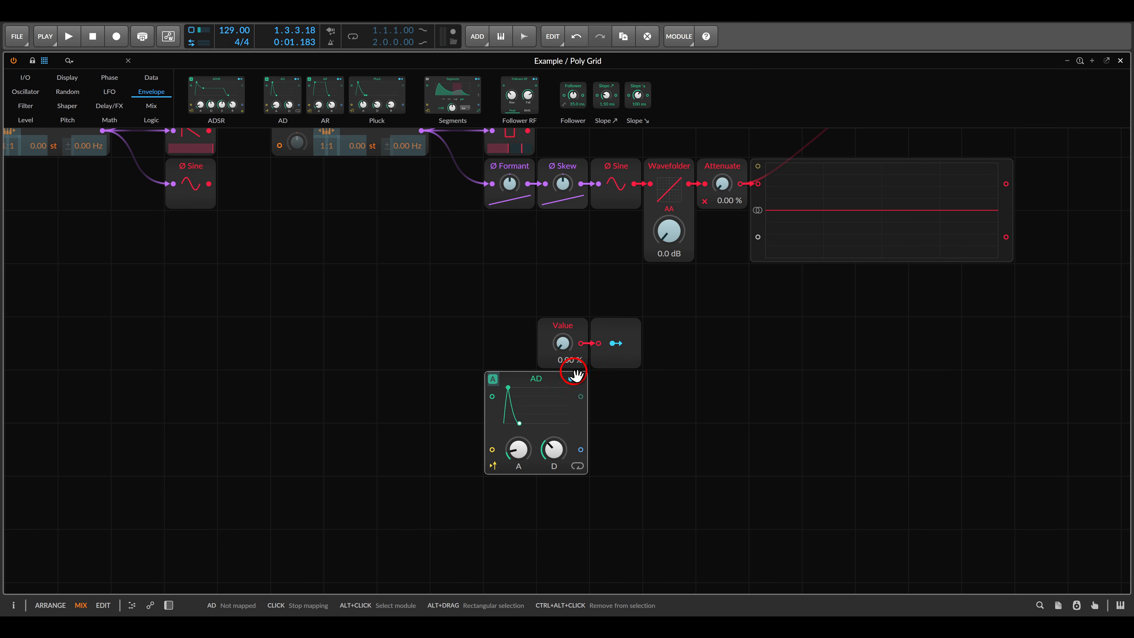
drag(563, 345, 563, 259)
click(575, 379)
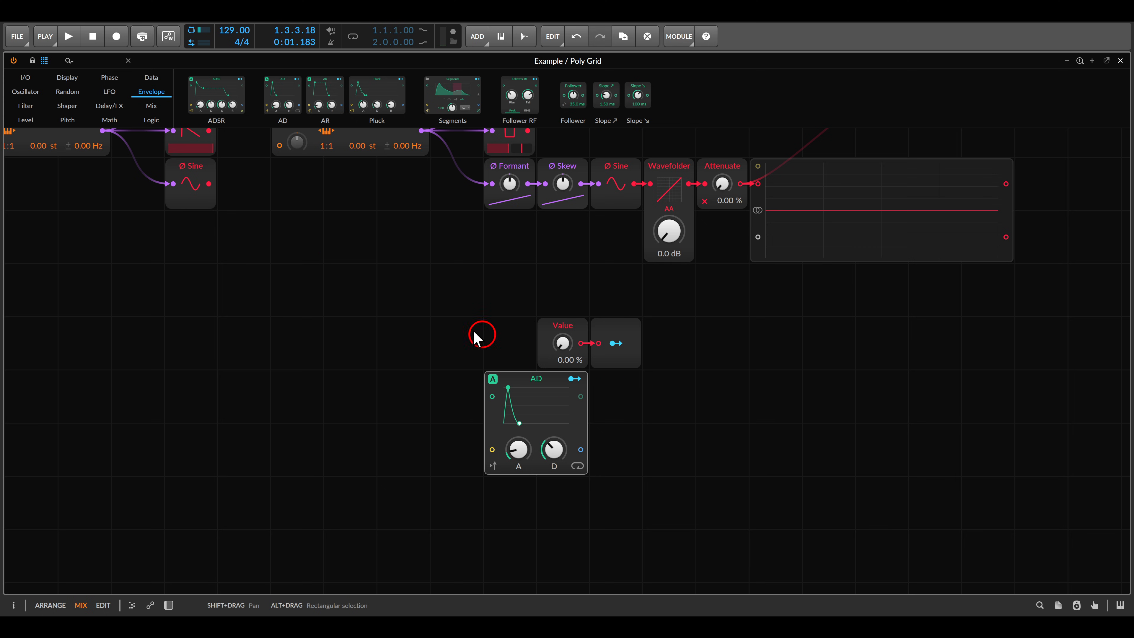
- Attach a Trigger to the AD envelope's gate input, set a minimal attack and about 63.5 ms decay, and fire it several times
click(152, 120)
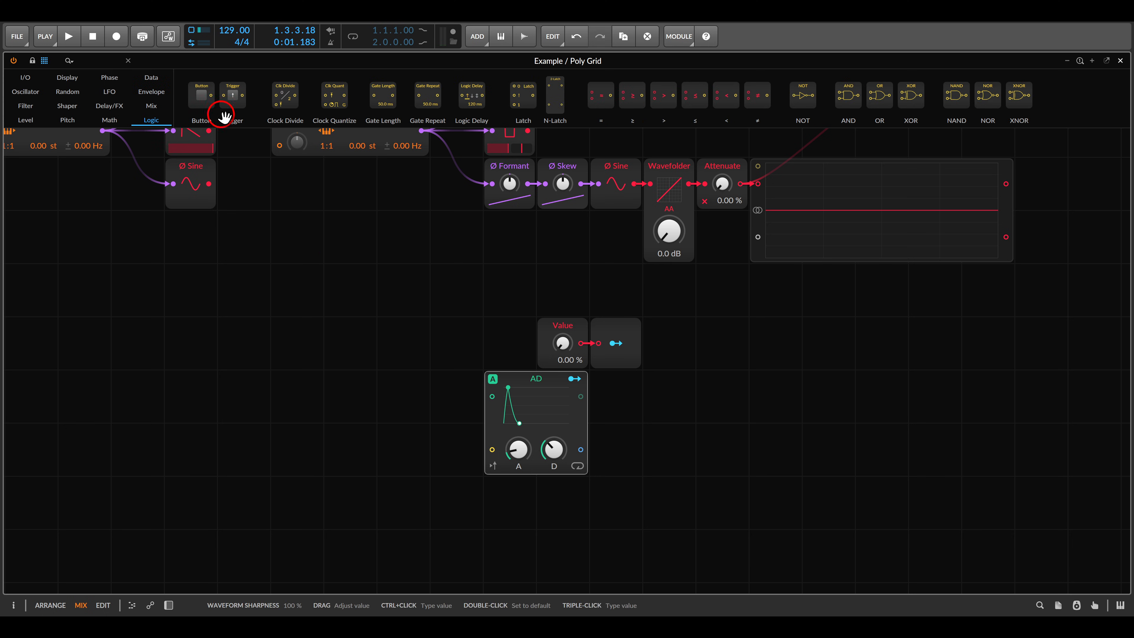
drag(239, 95, 554, 462)
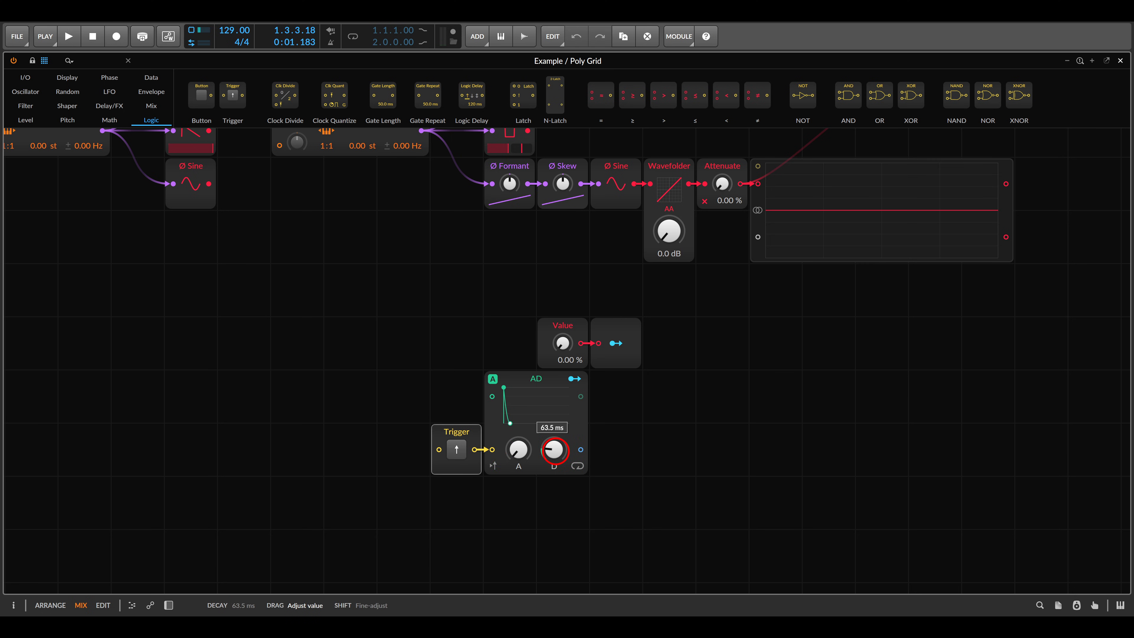
click(457, 450)
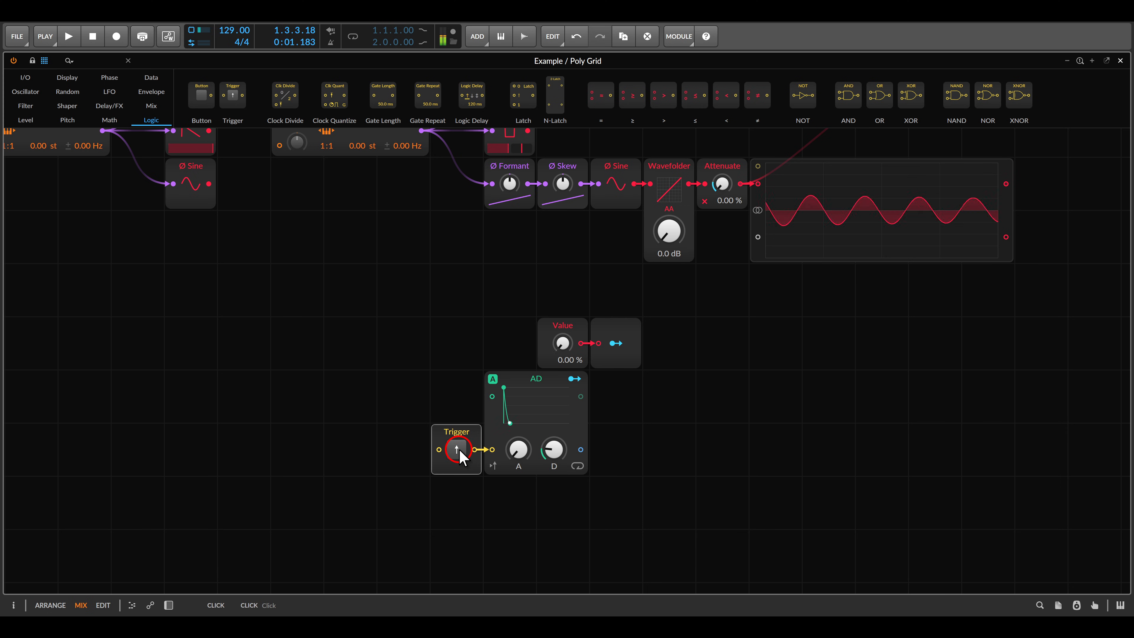
click(457, 449)
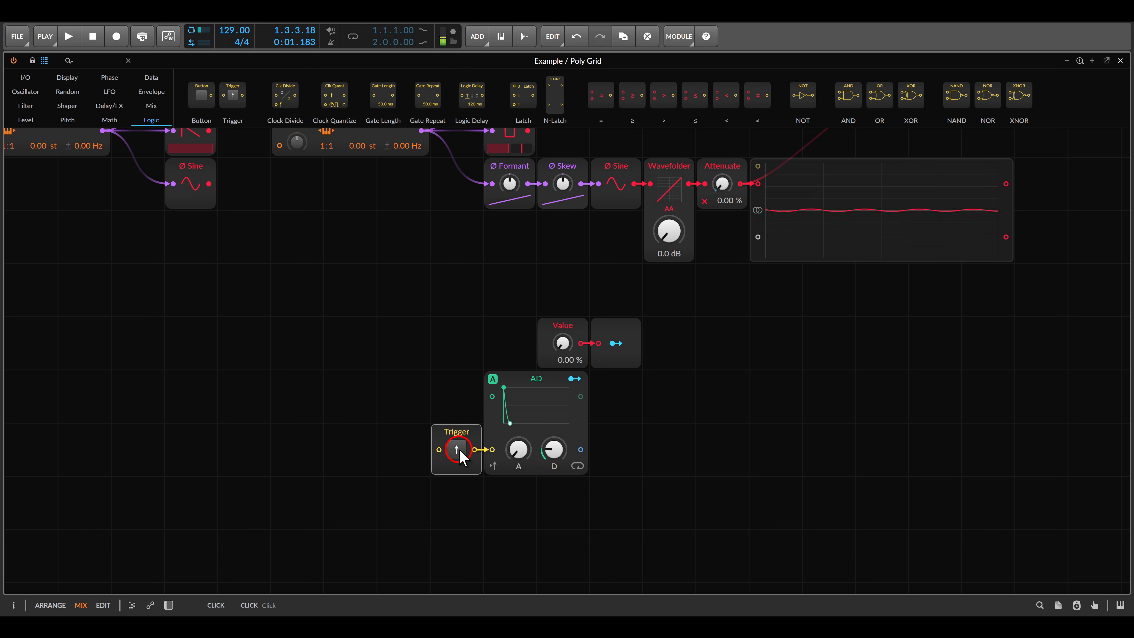
click(458, 450)
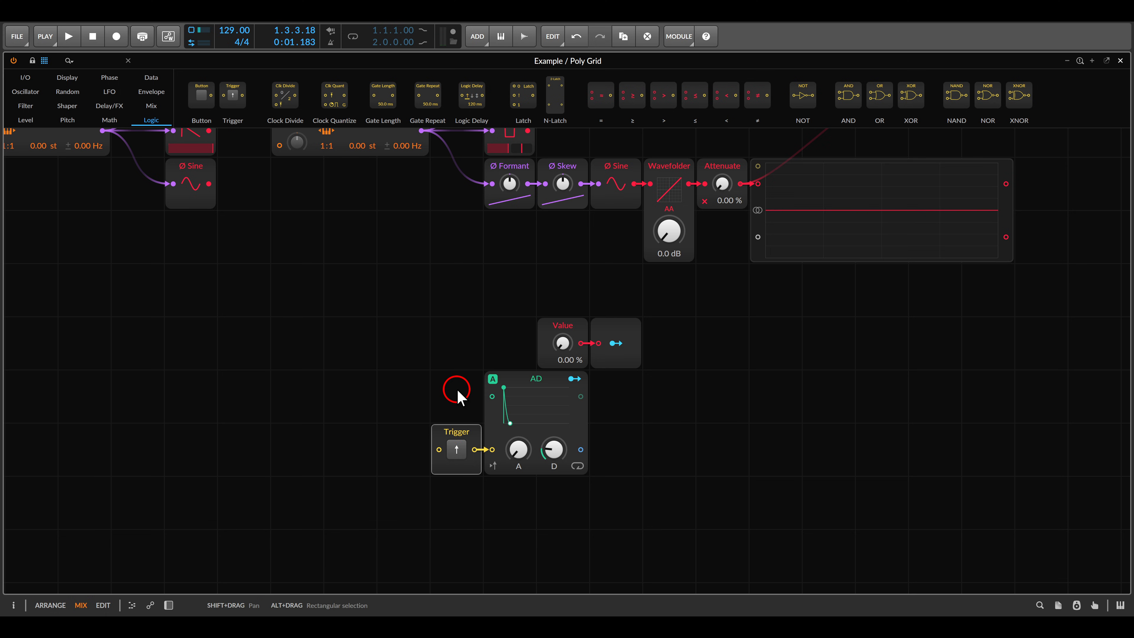
click(456, 449)
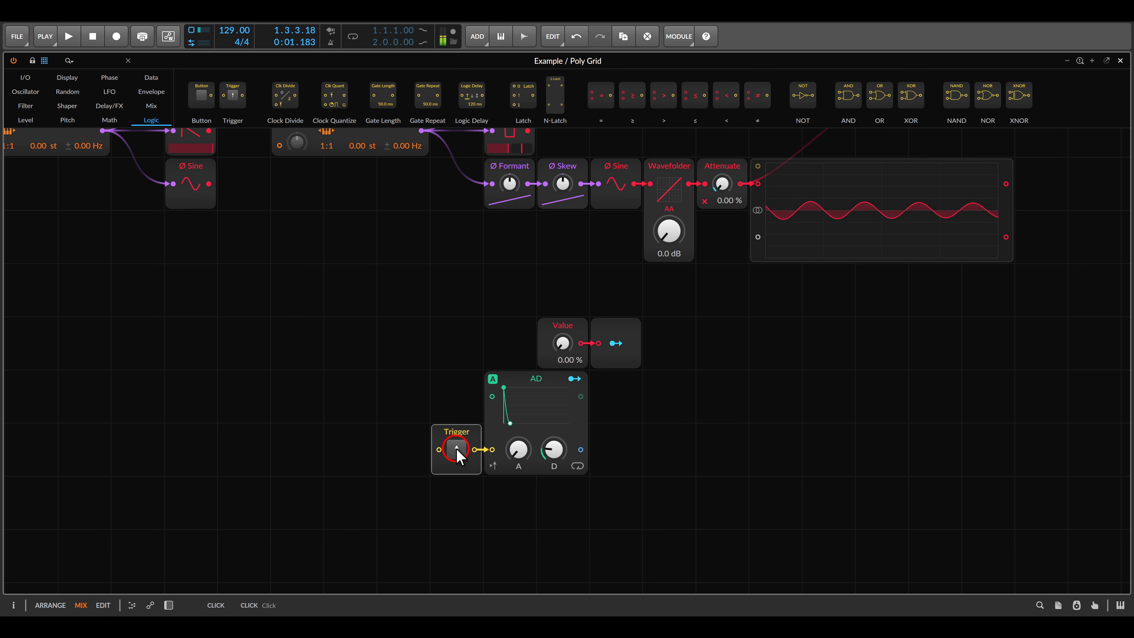
click(456, 450)
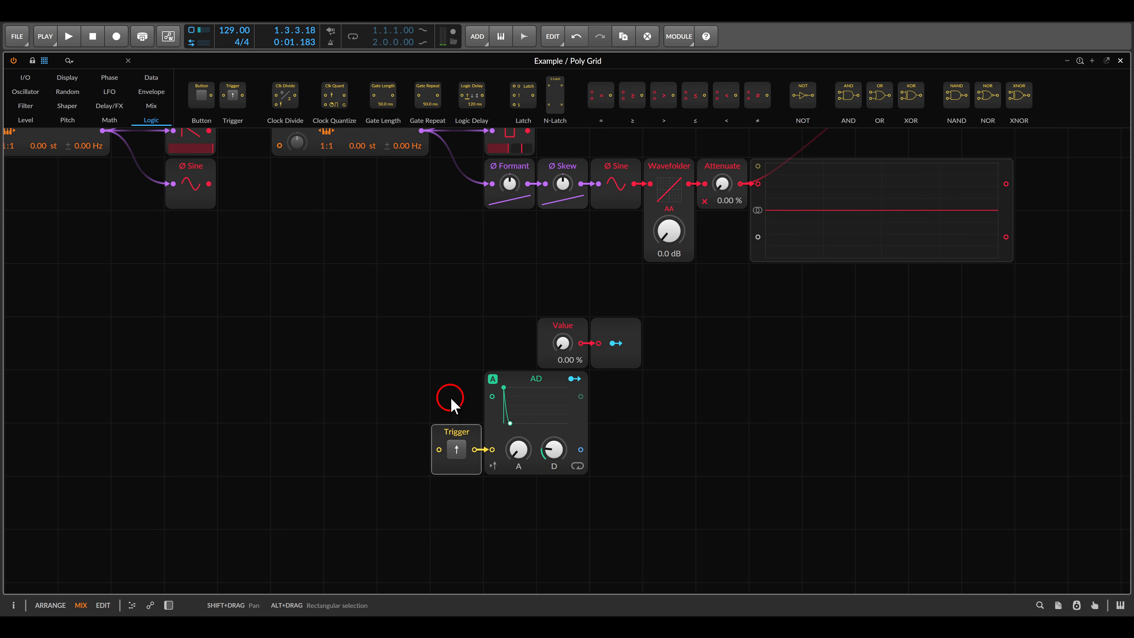
- Mark the cross-modulation paths from each oscillator's sine output to the other's frequency input on the module photo, and return to Bitwig Studio
key(alt+Tab)
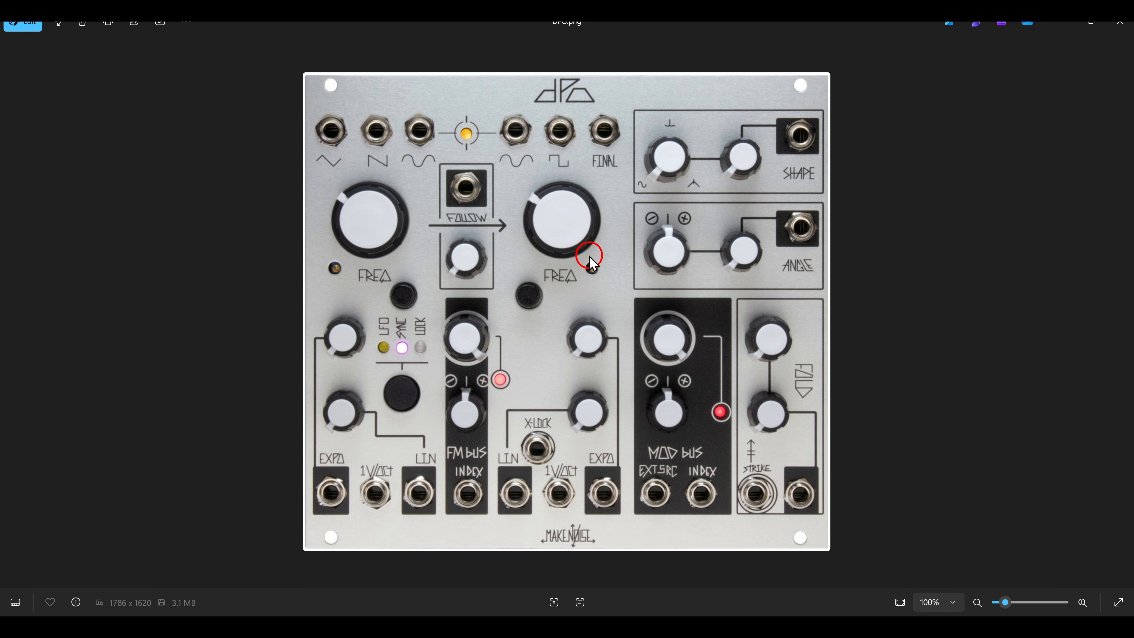
mouse_move(400, 112)
mouse_down()
mouse_move(436, 142)
mouse_move(534, 330)
mouse_move(581, 455)
mouse_move(602, 465)
mouse_move(567, 468)
mouse_up()
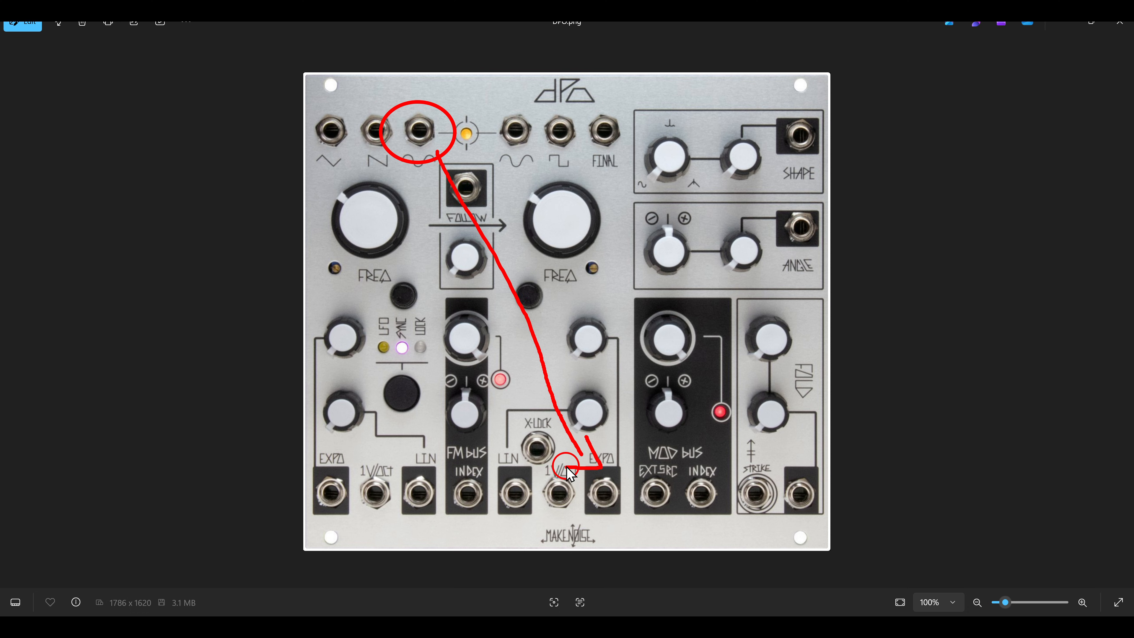
mouse_move(551, 143)
mouse_down()
mouse_move(524, 104)
mouse_move(549, 159)
mouse_move(341, 460)
mouse_move(388, 448)
mouse_up()
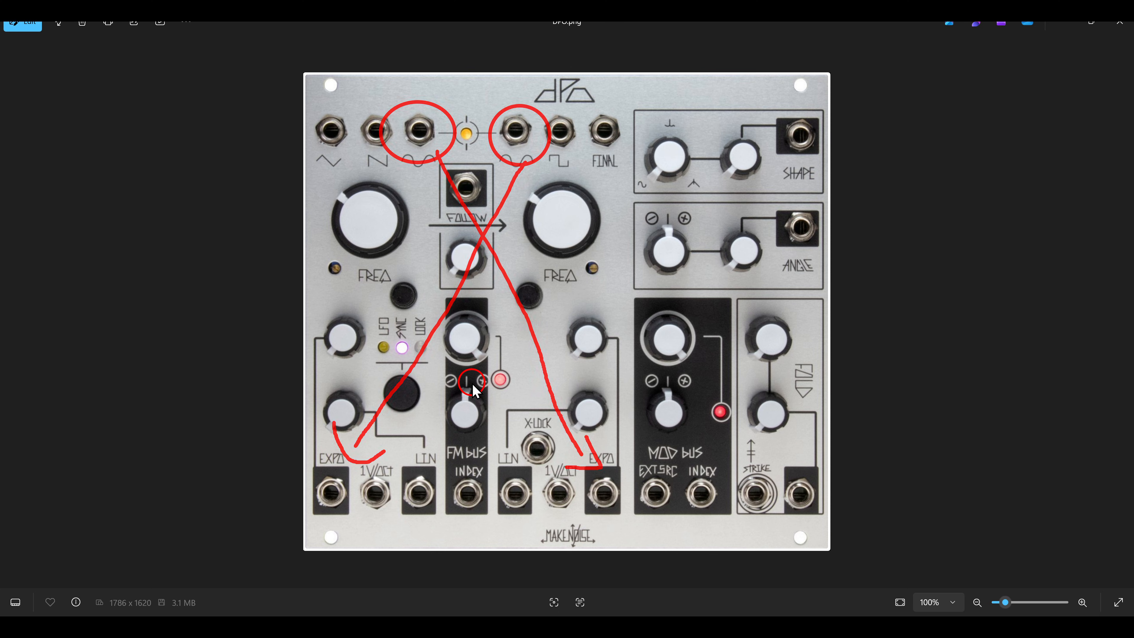
key(alt+Tab)
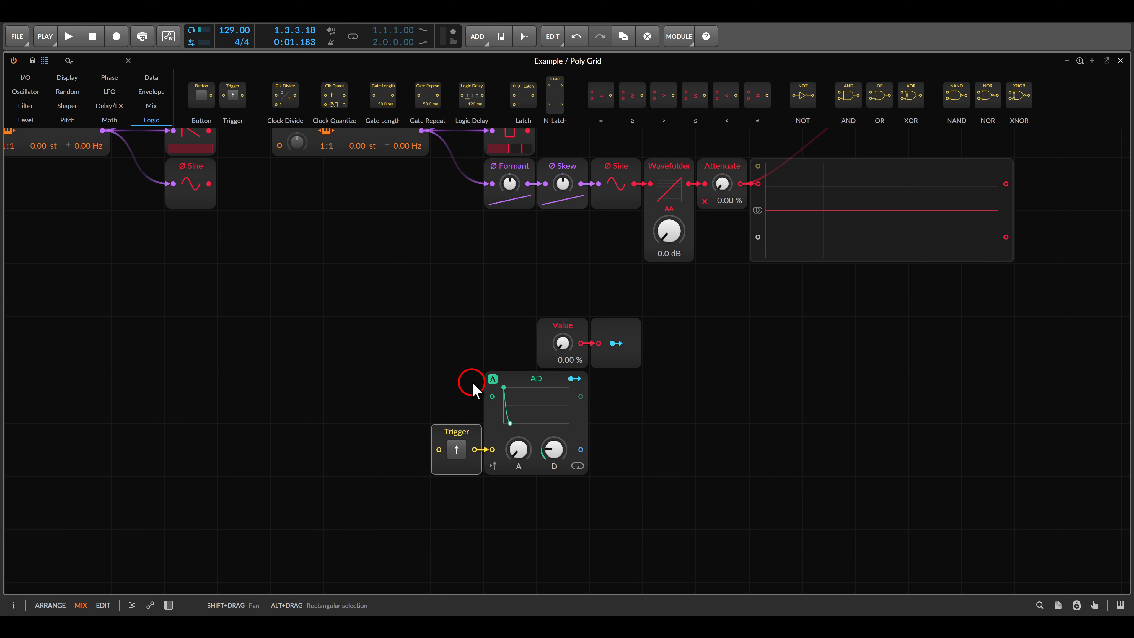
- Wire the first oscillator's Sine output to the second Phasor's pitch input, and try a direct cable from the fold chain's Sine to the first Phasor
drag(427, 285, 671, 364)
scroll(714, 418, down, 1)
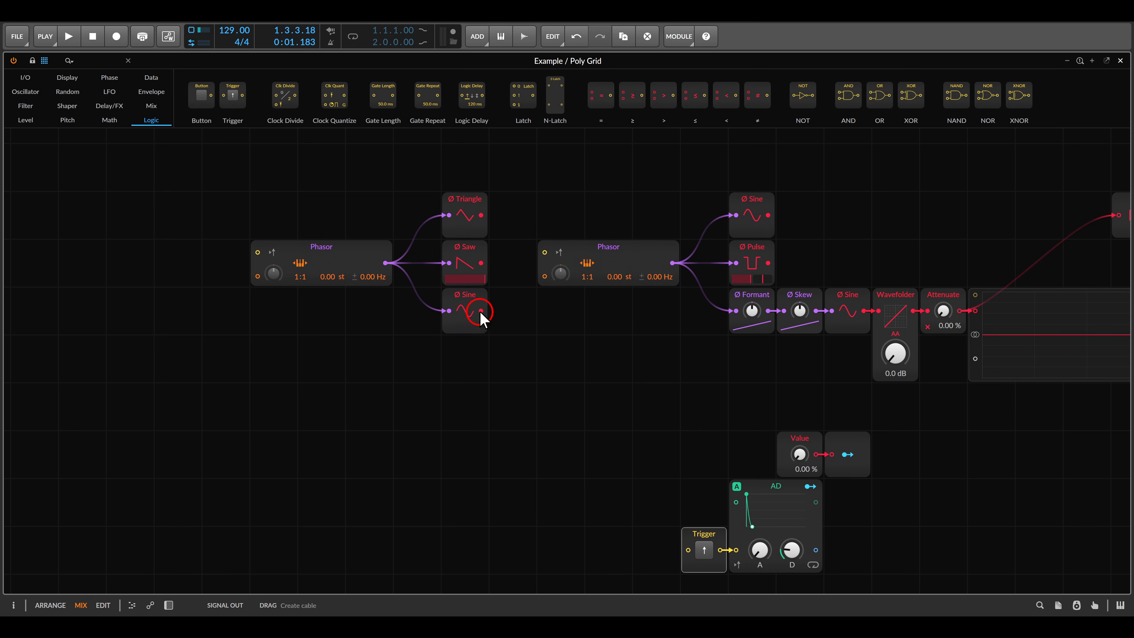
drag(481, 311, 545, 277)
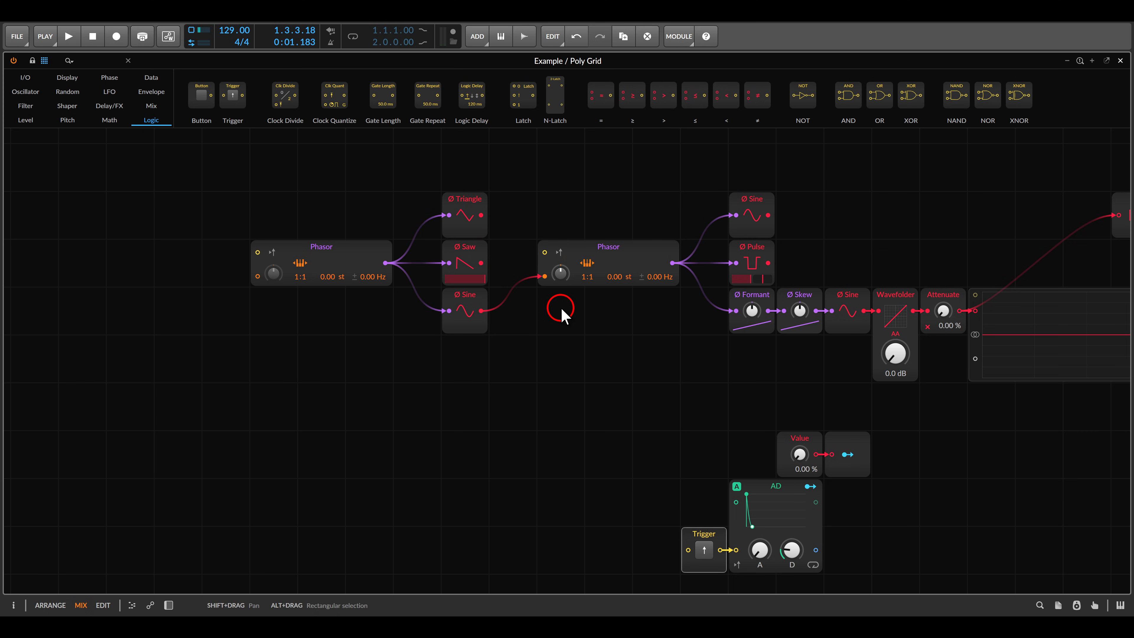
drag(865, 311, 254, 281)
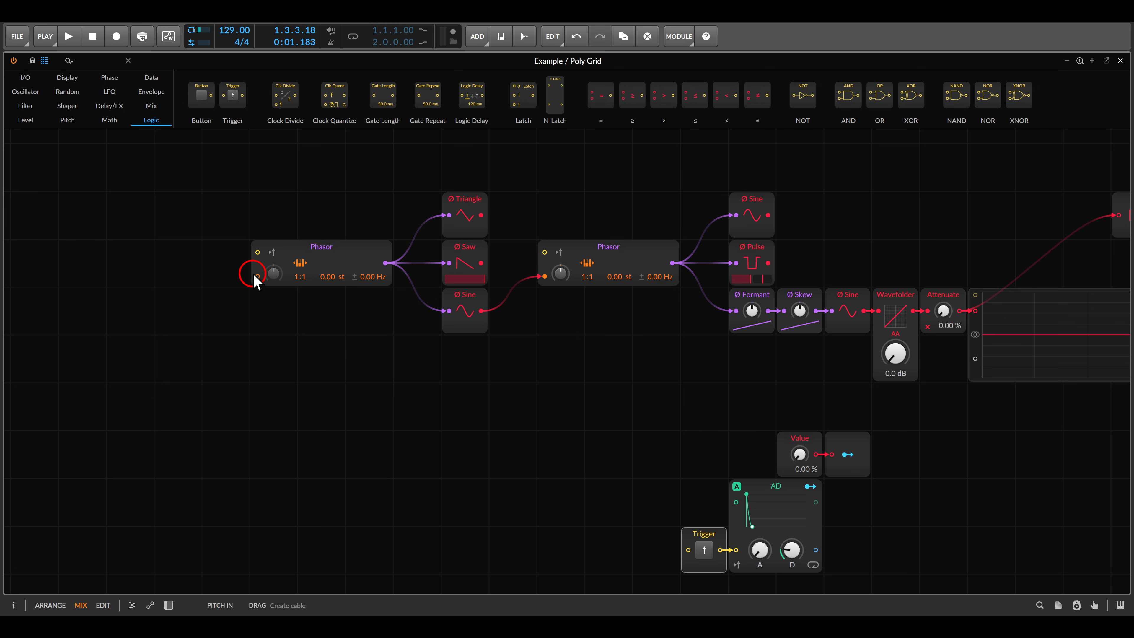
- Add a Long Delay of 0.02 ms before the first Phasor and route the fold chain's Sine through it into that Phasor's pitch input
click(109, 105)
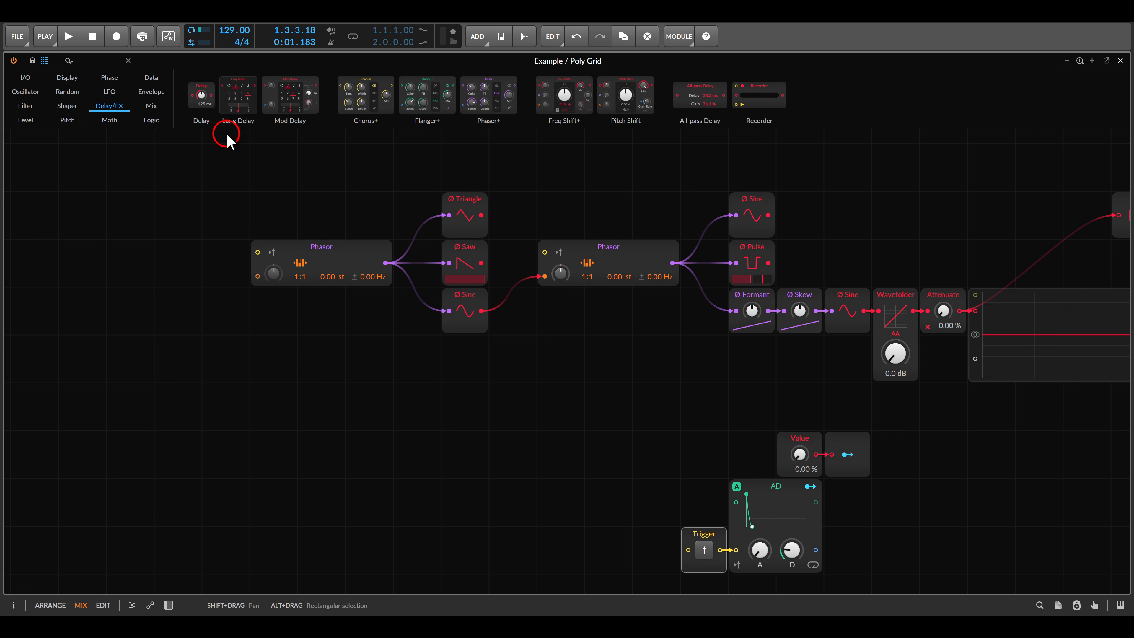
drag(234, 105, 204, 340)
click(178, 263)
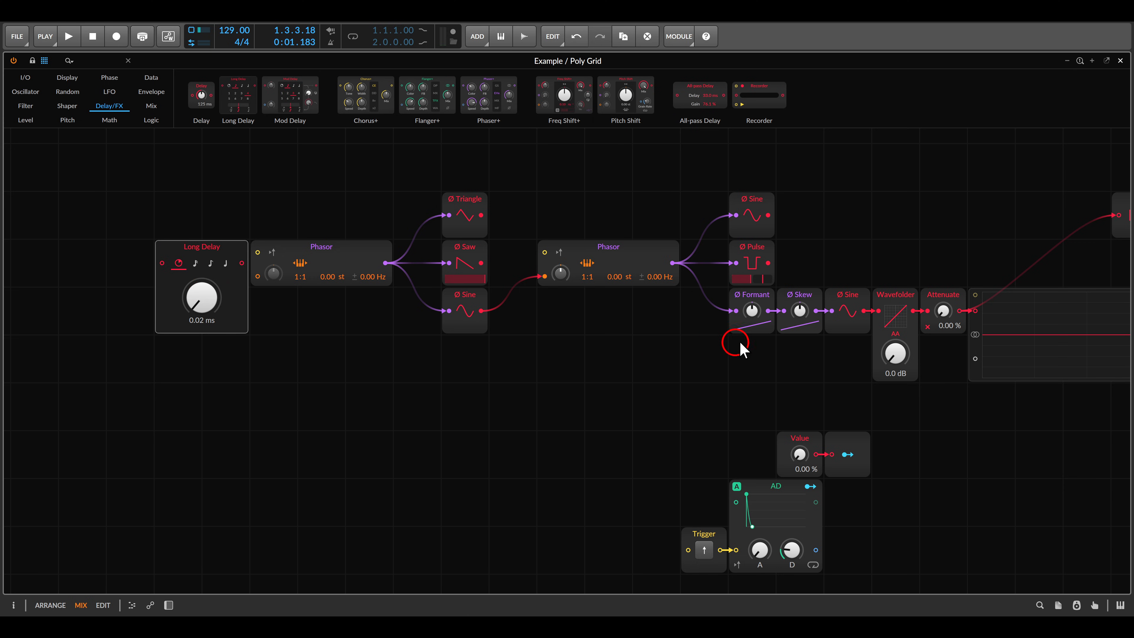
drag(865, 313, 160, 262)
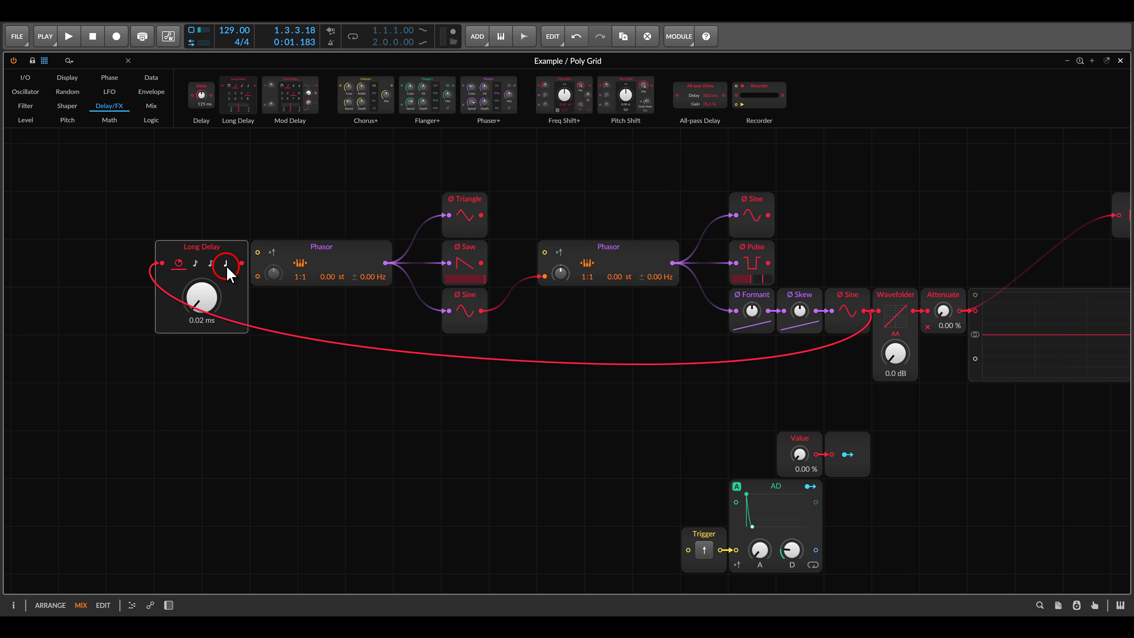
drag(243, 264, 256, 275)
click(364, 297)
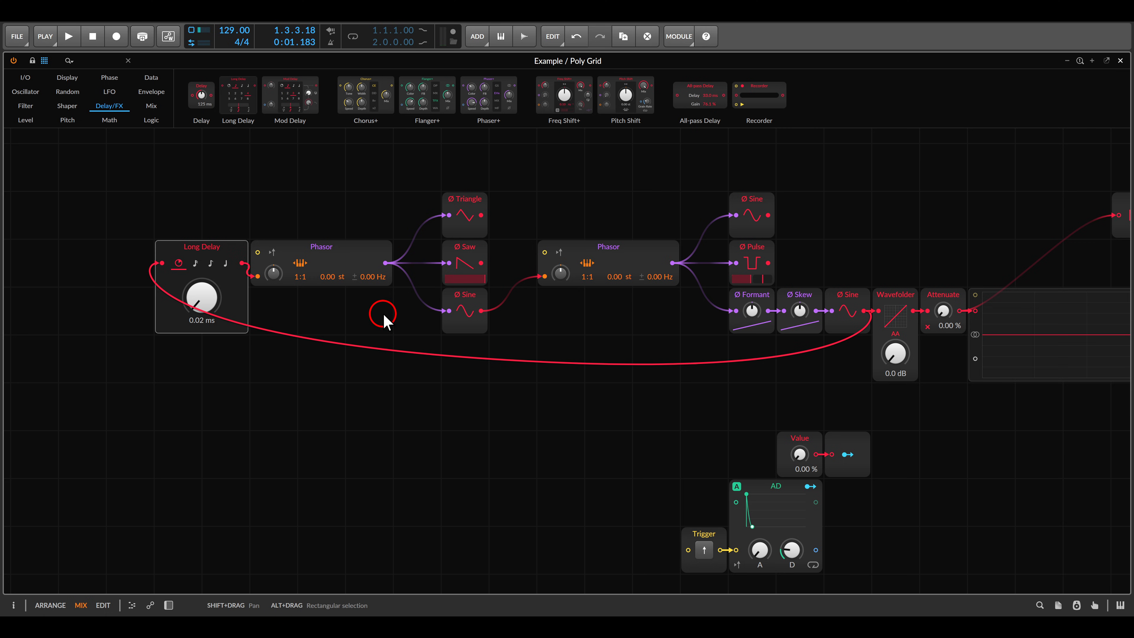
- Set the Value knob to 14.3 % and try pitch modulation amounts on both Phasors, including 32.20 st on the second and 15.45 st on the first
drag(799, 454, 803, 460)
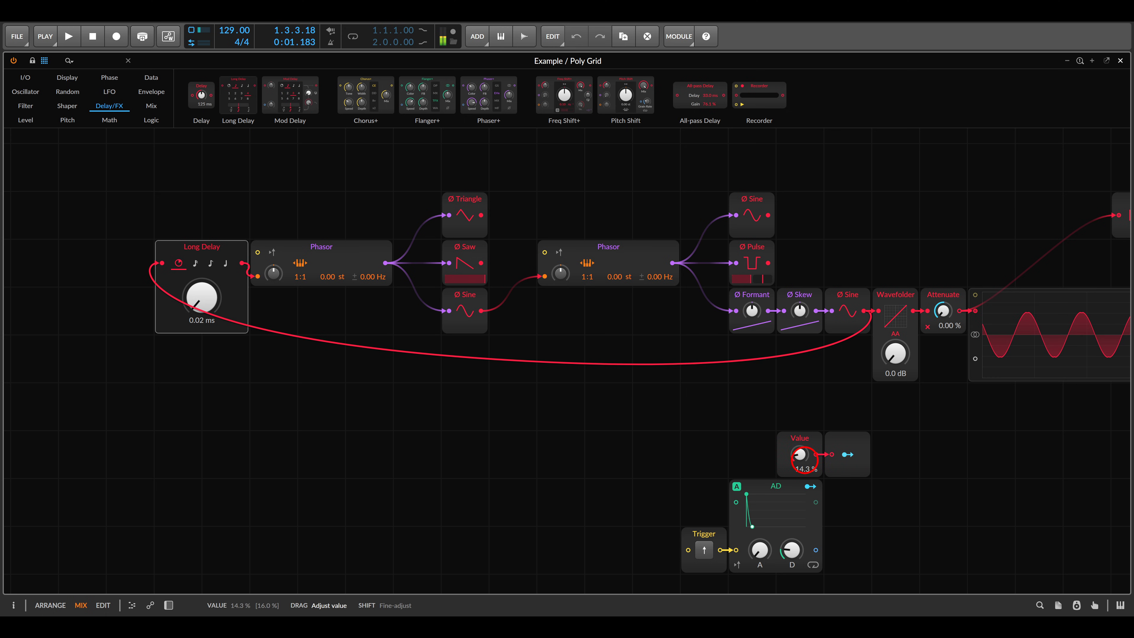
drag(561, 273, 561, 270)
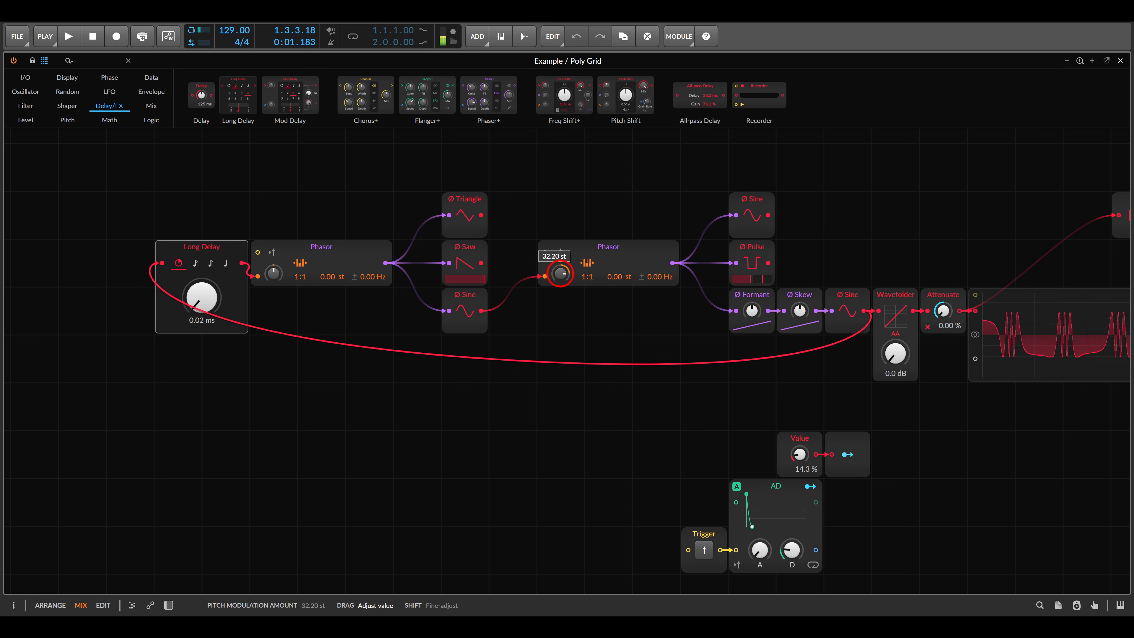
drag(561, 273, 562, 277)
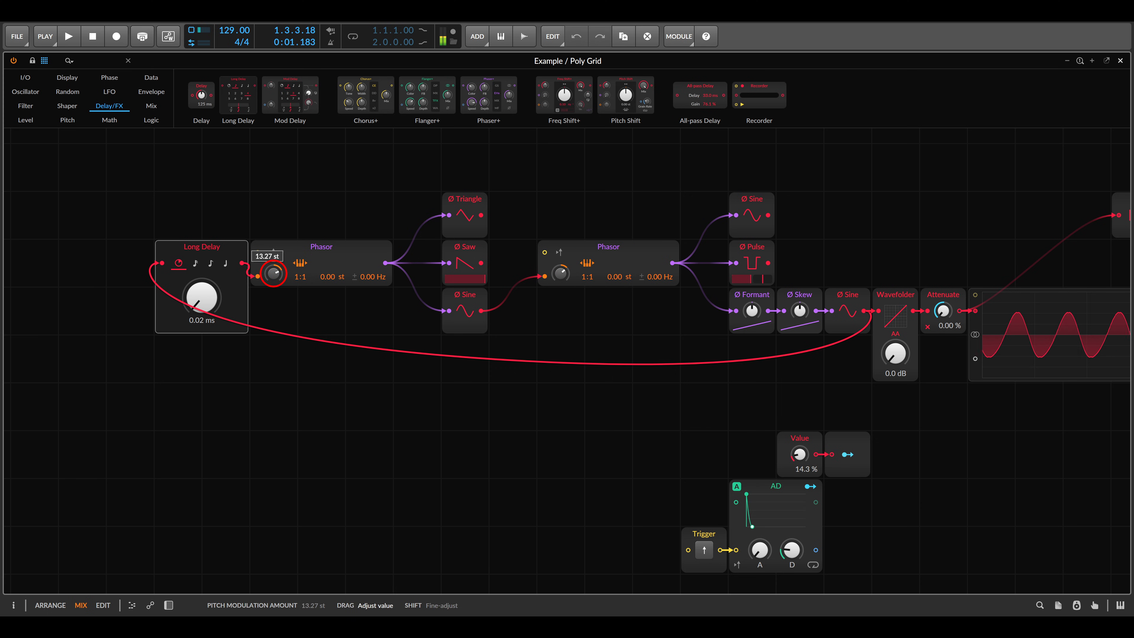
drag(274, 274, 274, 271)
drag(554, 273, 554, 272)
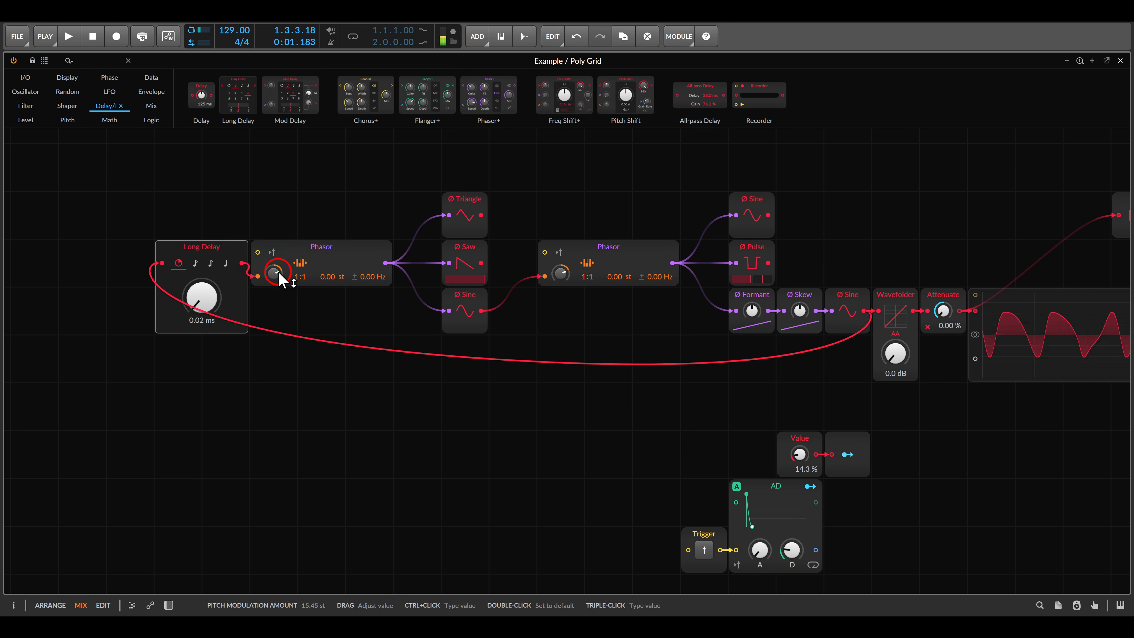
- Try a 7:1 ratio on the first Phasor with the Value at 45.5 % and 26.0 %, and reset the pitch modulation and ratio
mouse_move(274, 274)
mouse_down()
mouse_move(300, 270)
mouse_move(274, 276)
mouse_up()
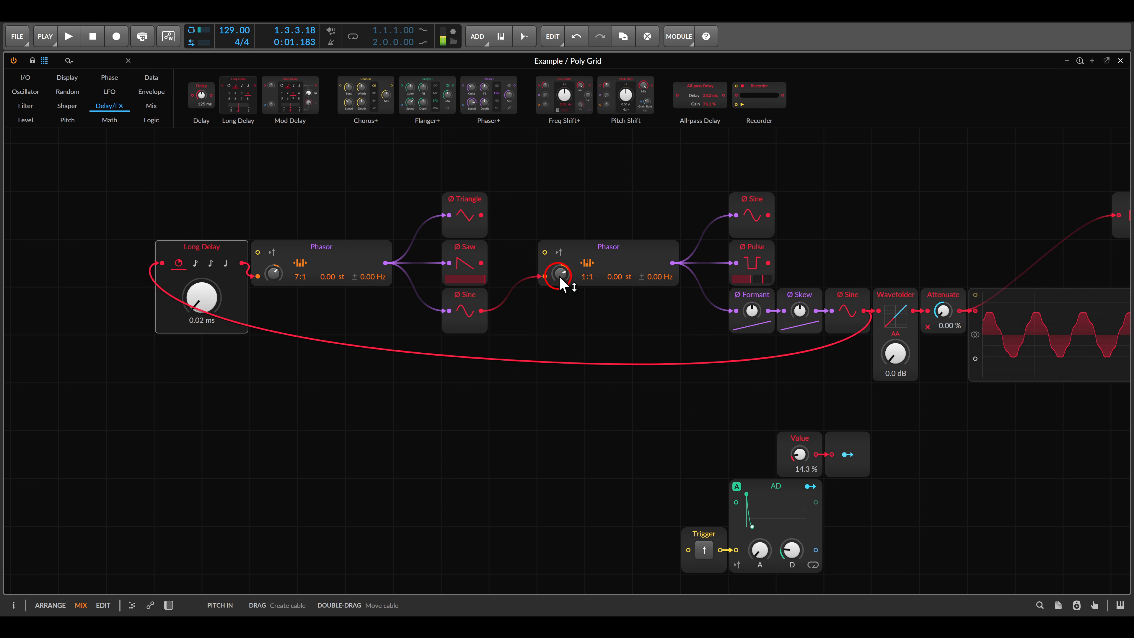
drag(560, 274, 560, 272)
drag(799, 454, 799, 448)
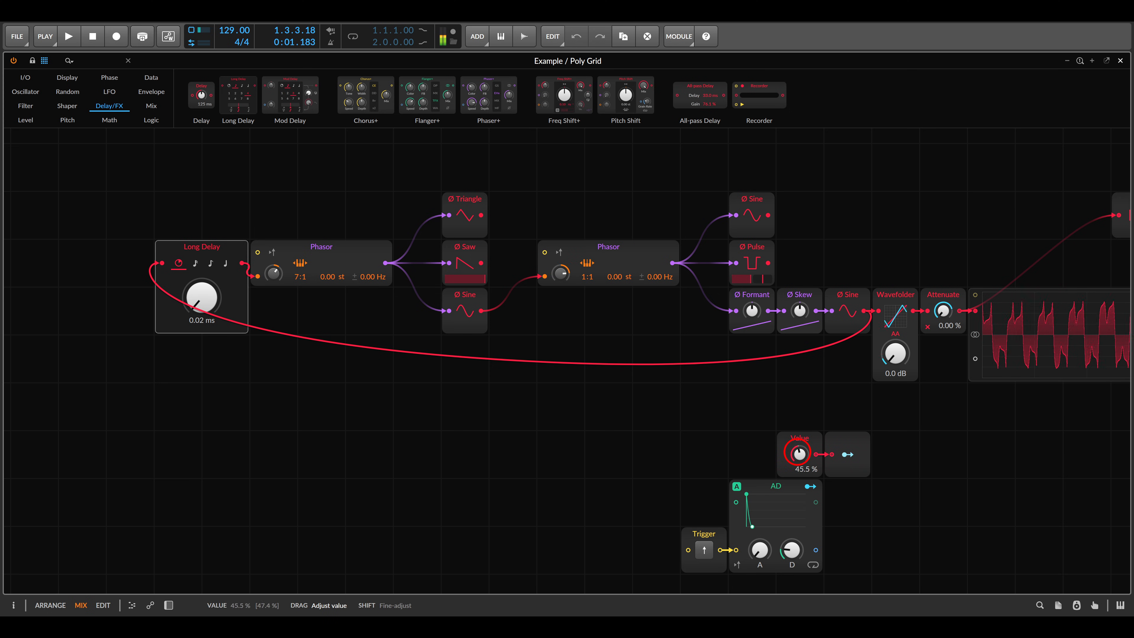
drag(799, 453, 798, 453)
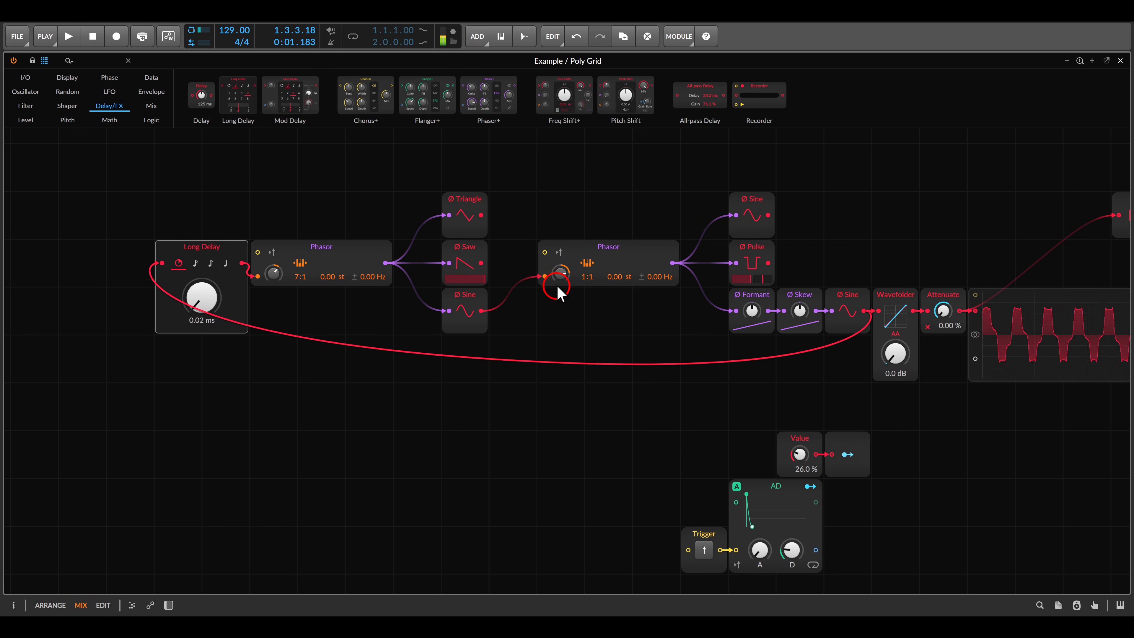
double_click(561, 274)
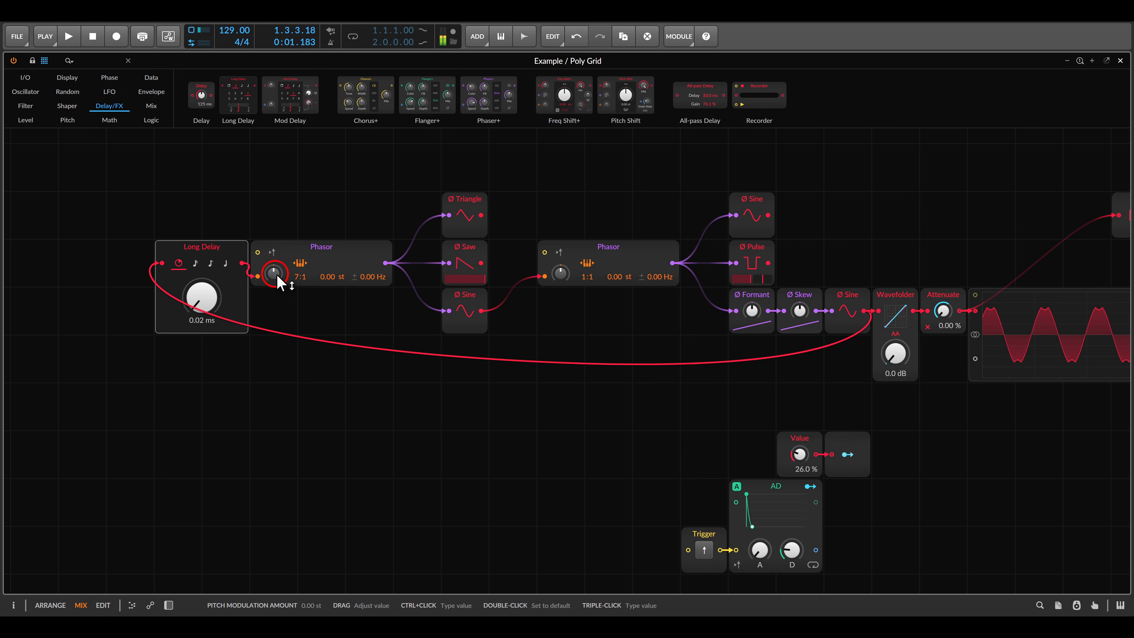
drag(292, 277, 292, 286)
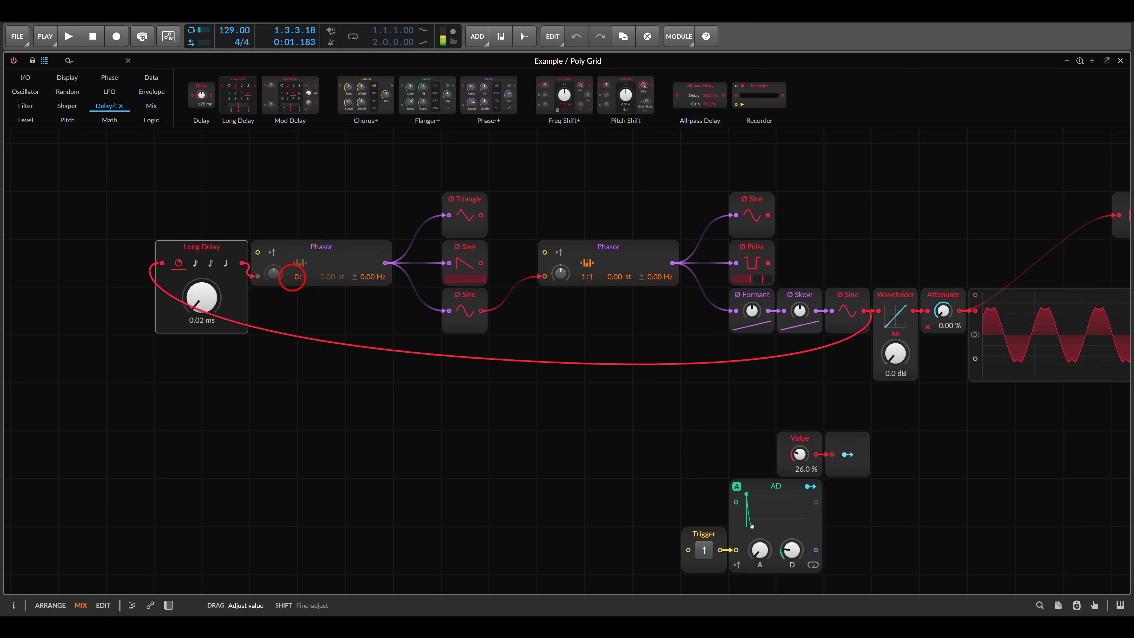
- Mark the two LIN inputs on the module photo, point out their attenuator knob, and return to Bitwig Studio
click(740, 410)
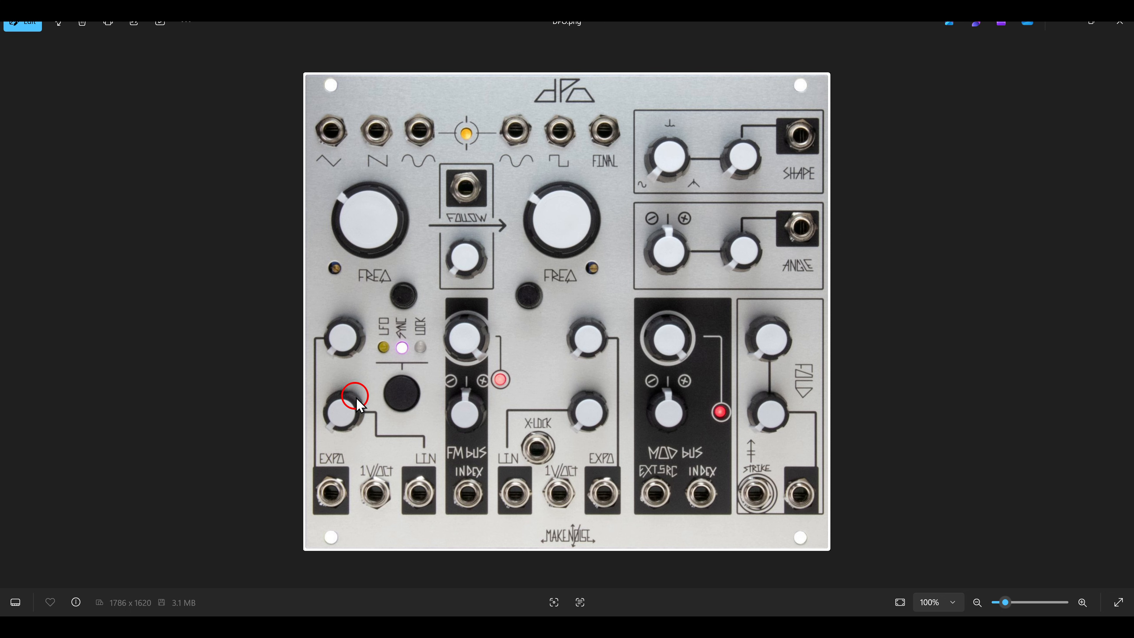
click(417, 492)
click(496, 469)
click(526, 494)
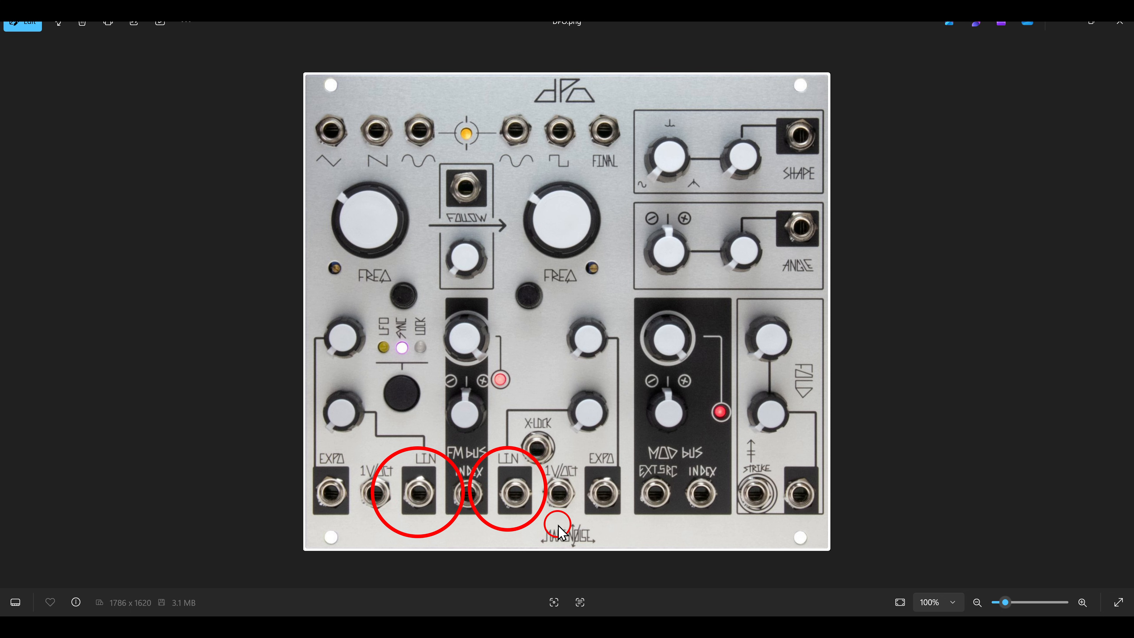
click(592, 422)
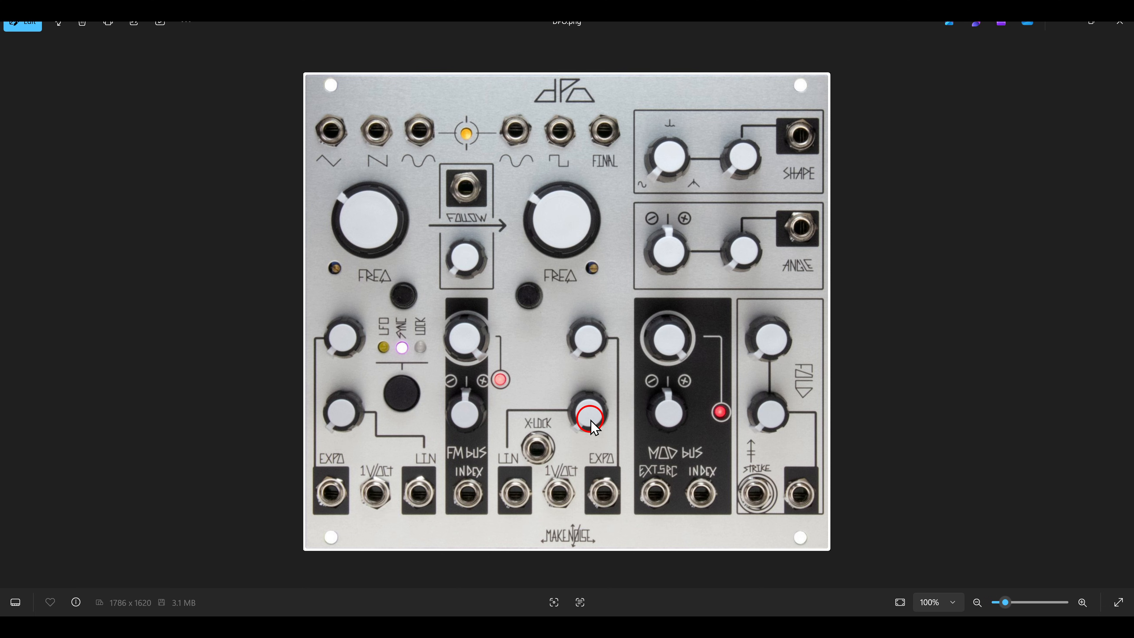
key(alt+Tab)
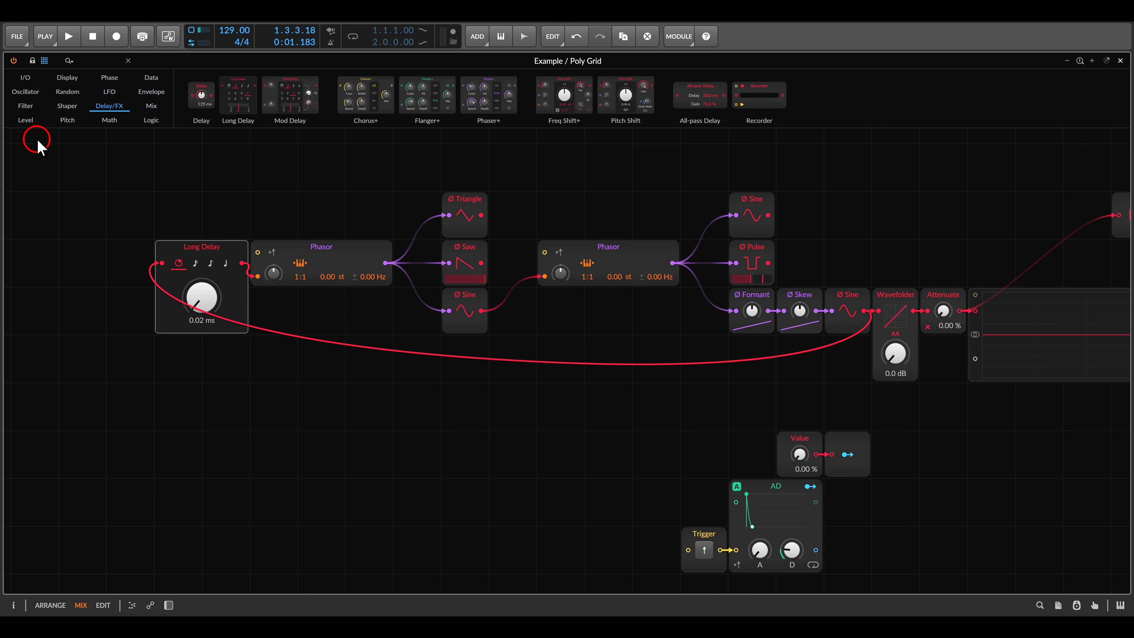
- Add two Attenuate modules at 0.00 %, one fed by the first oscillator's Sine and one by the fold chain's Sine
click(26, 119)
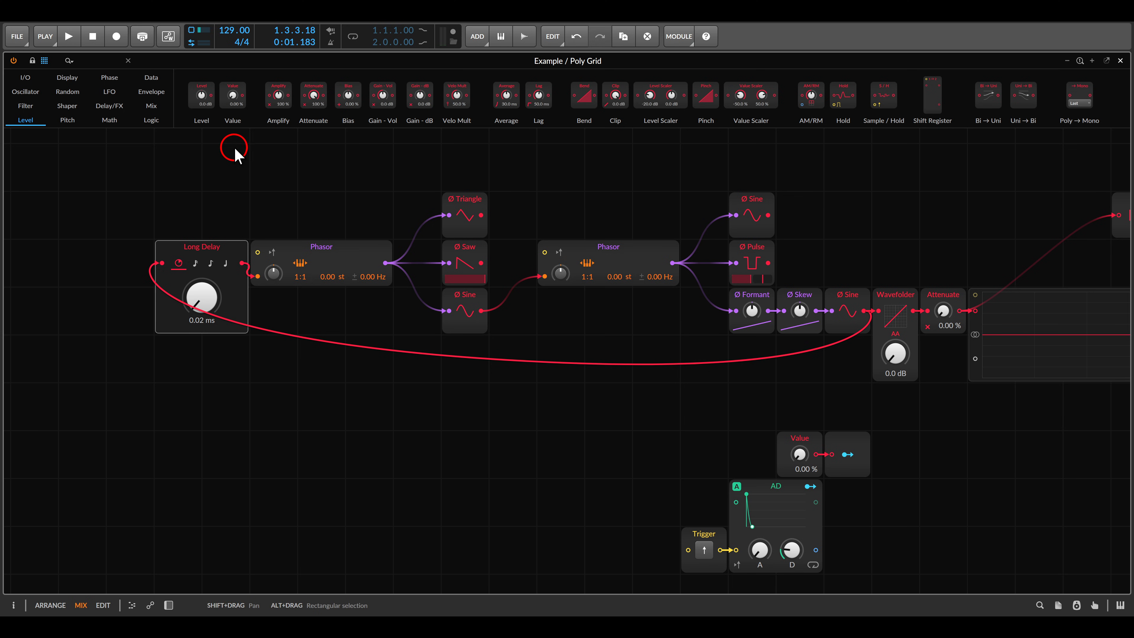
mouse_move(311, 112)
mouse_down()
mouse_move(362, 296)
mouse_move(488, 393)
mouse_move(492, 409)
mouse_move(479, 406)
mouse_move(464, 332)
mouse_move(481, 312)
mouse_up()
drag(463, 400, 367, 353)
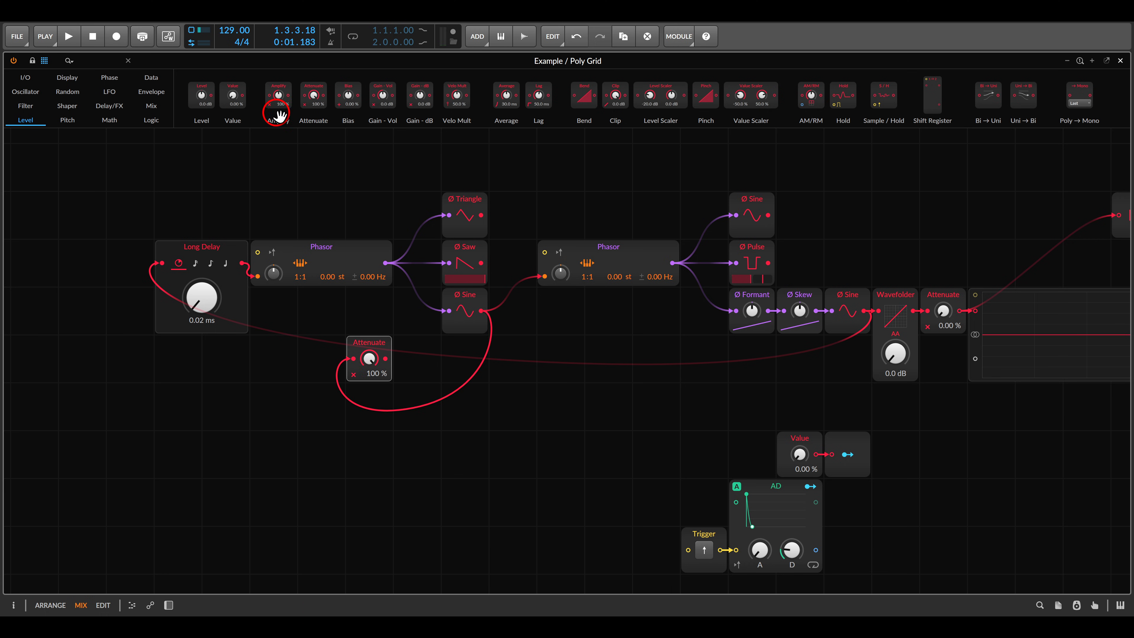
drag(313, 96, 867, 311)
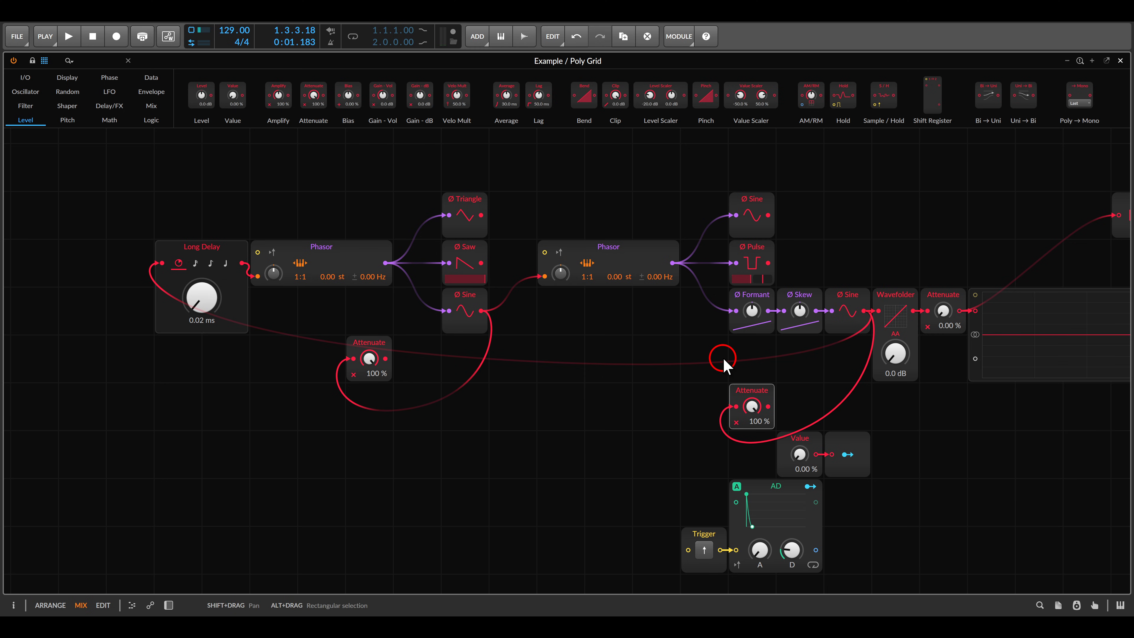
drag(748, 398, 748, 513)
drag(372, 352, 371, 469)
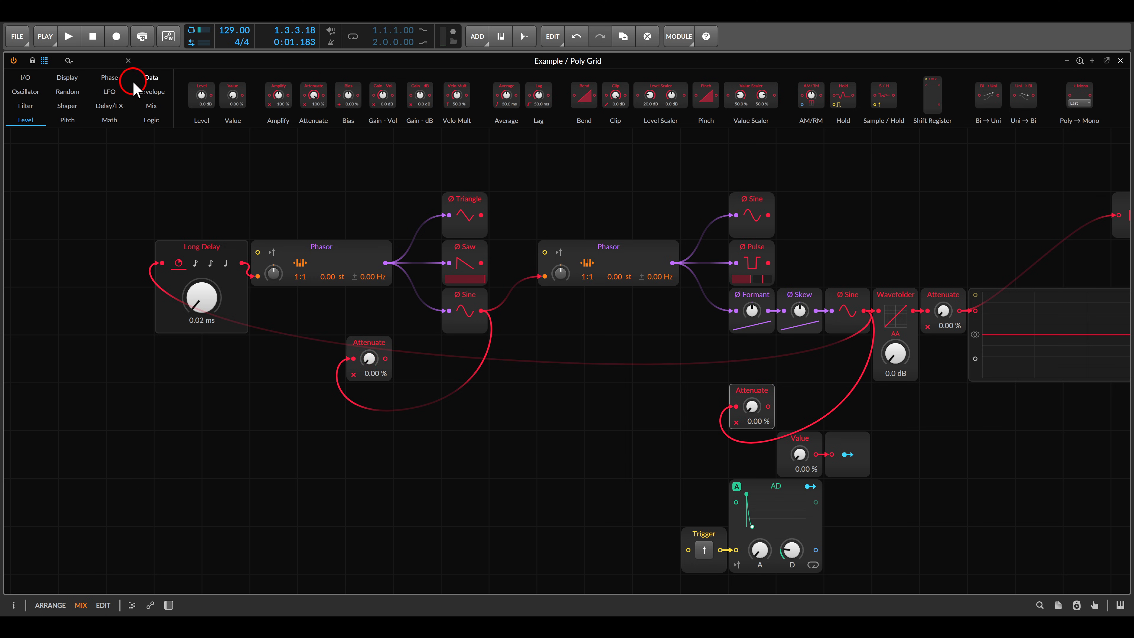
- Insert a phase Shift module directly after each Phasor, ahead of its waveform branches
click(115, 79)
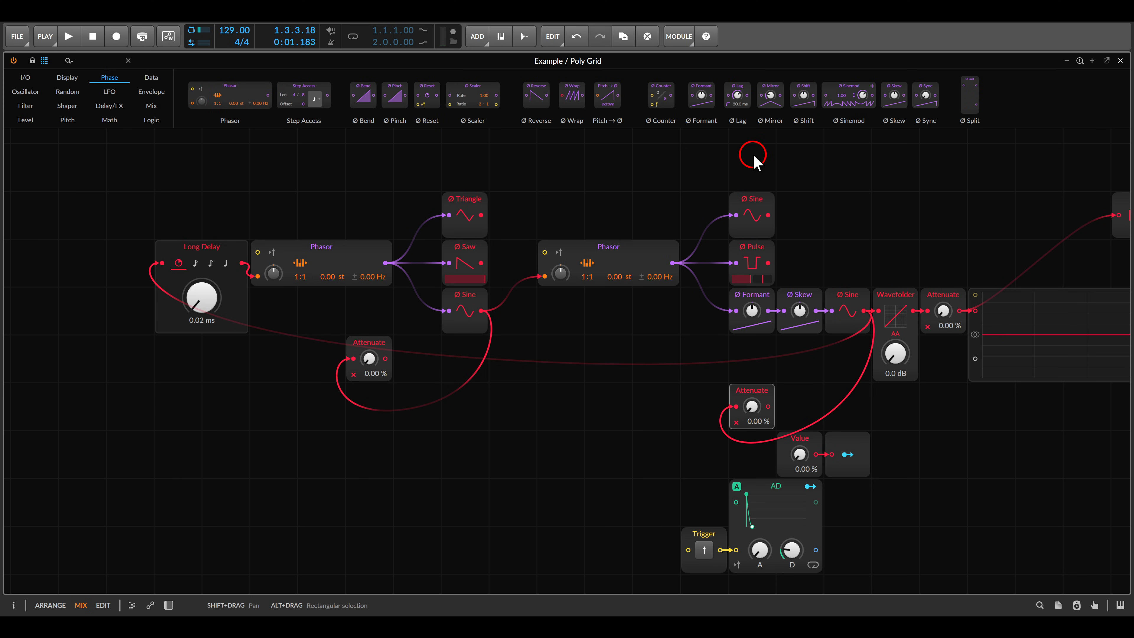
drag(807, 103, 384, 264)
drag(803, 98, 675, 263)
- Attach a Modulator Out to the first oscillator's Attenuate and map it to the Shift knob after the second Phasor
click(25, 77)
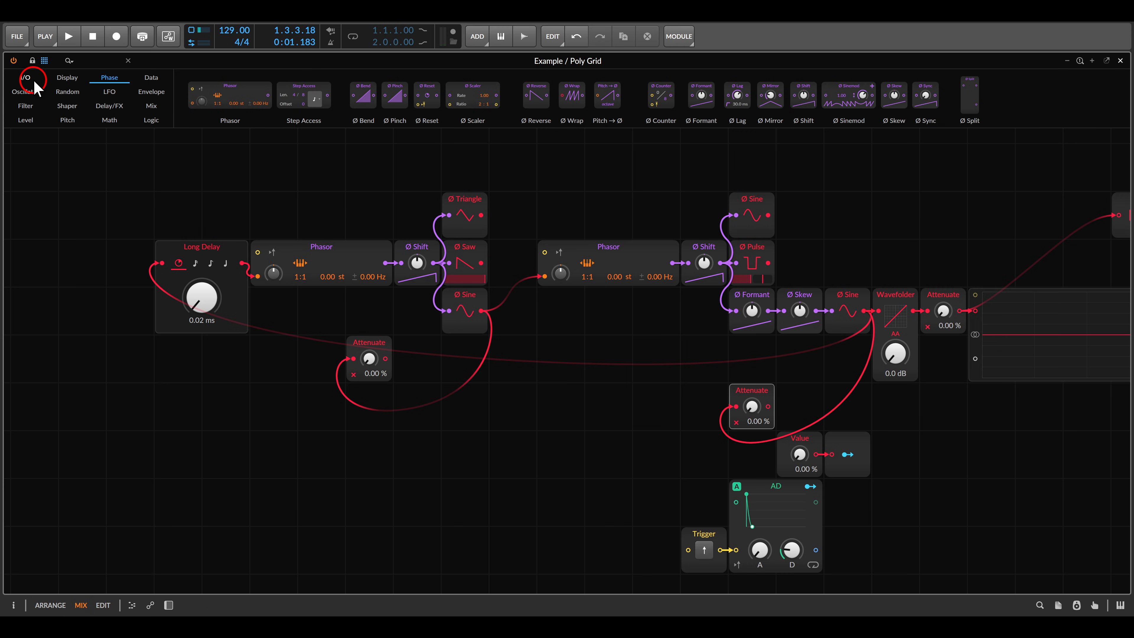
scroll(778, 110, right, 3)
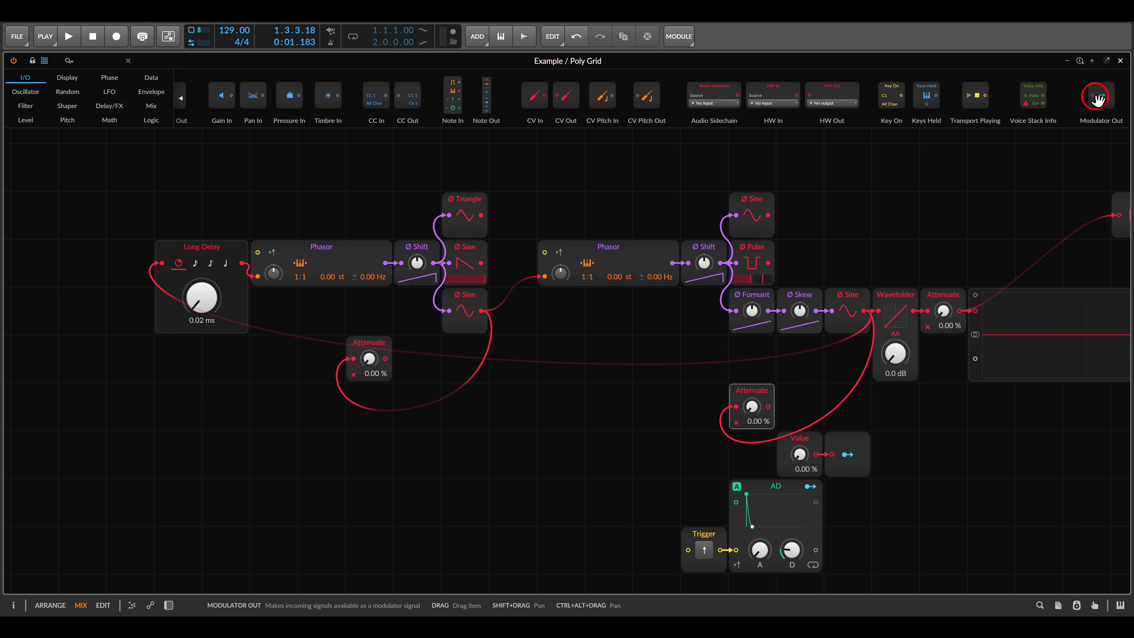
drag(1096, 96, 399, 358)
click(416, 360)
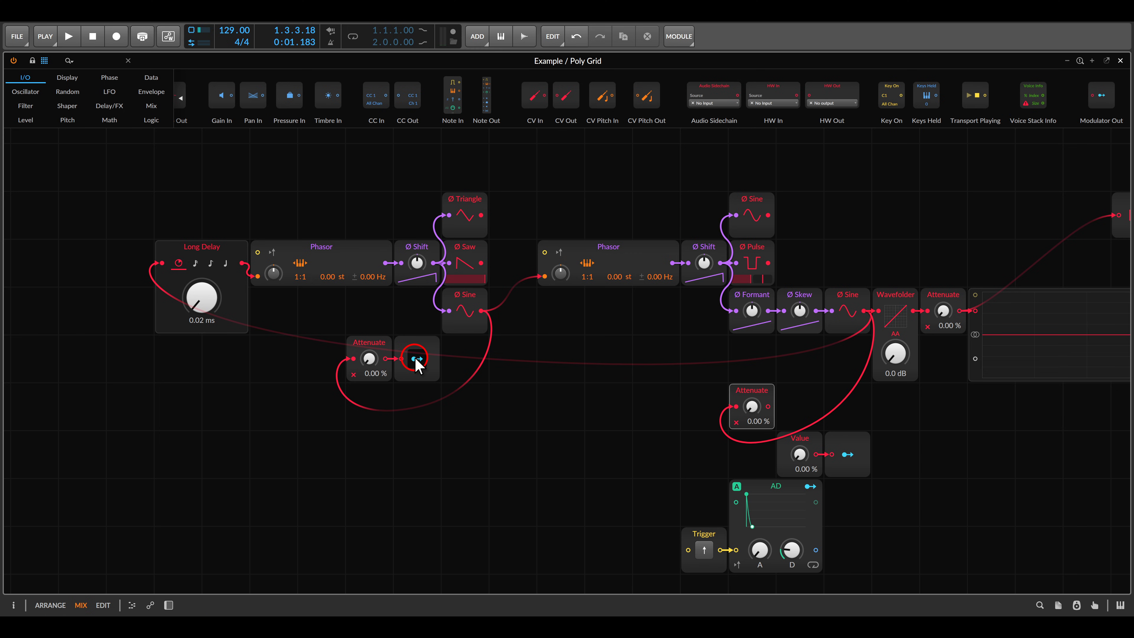
drag(703, 266, 702, 262)
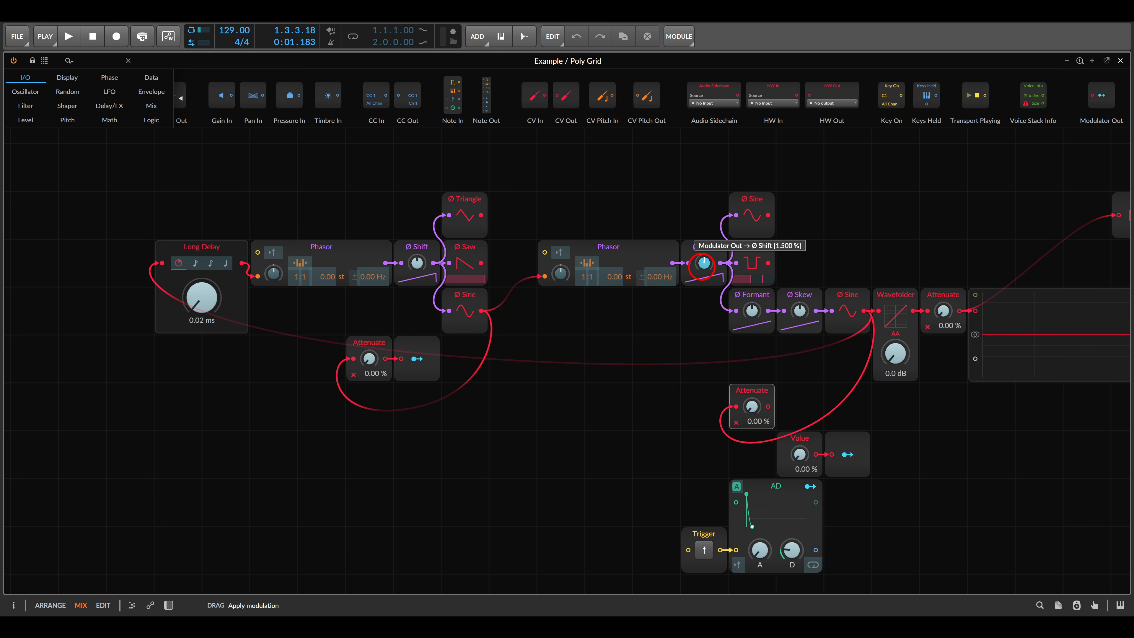
click(417, 359)
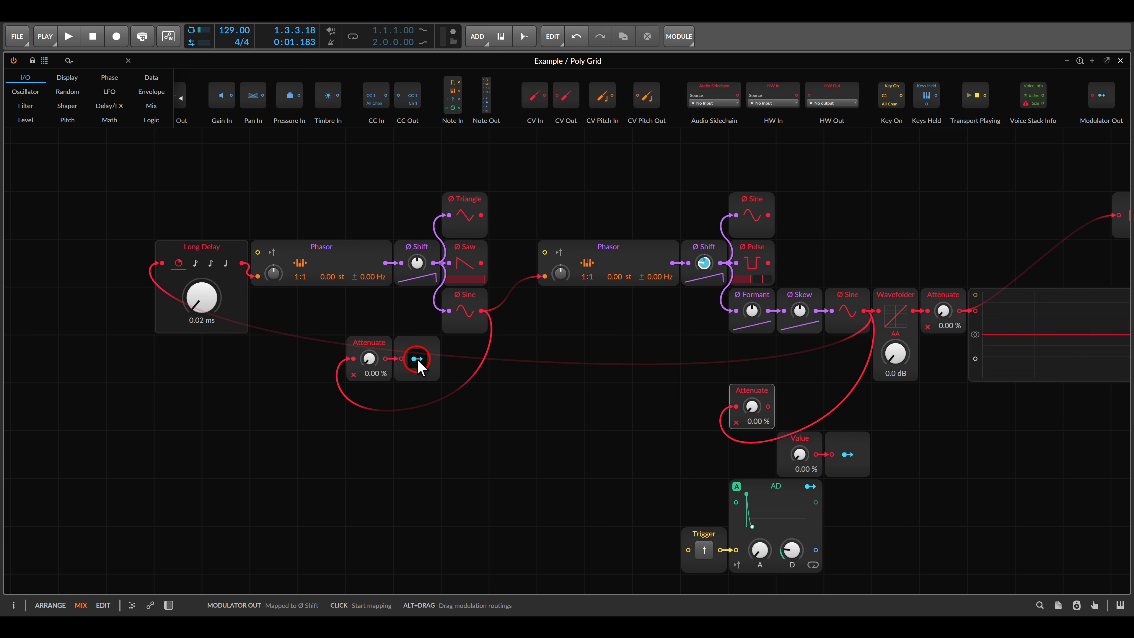
- Attach a Modulator Out to the fold chain's Attenuate, map it to the first Phasor's Shift, and move the pair up beneath Formant and Skew
click(1070, 153)
drag(1101, 95, 801, 409)
click(799, 407)
drag(415, 262, 415, 259)
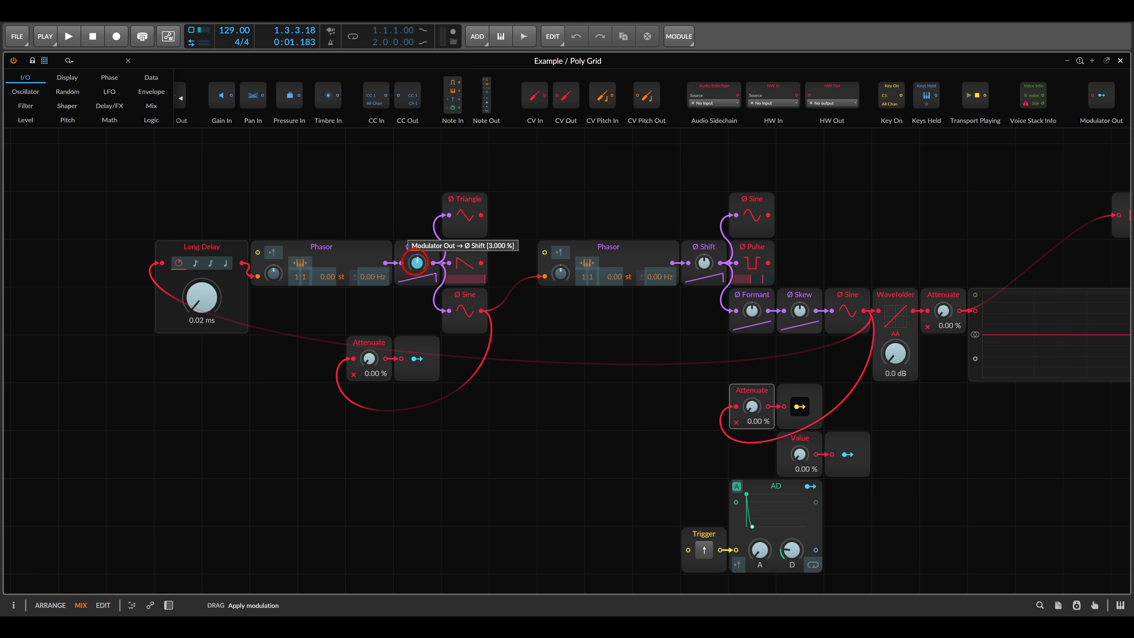
click(794, 404)
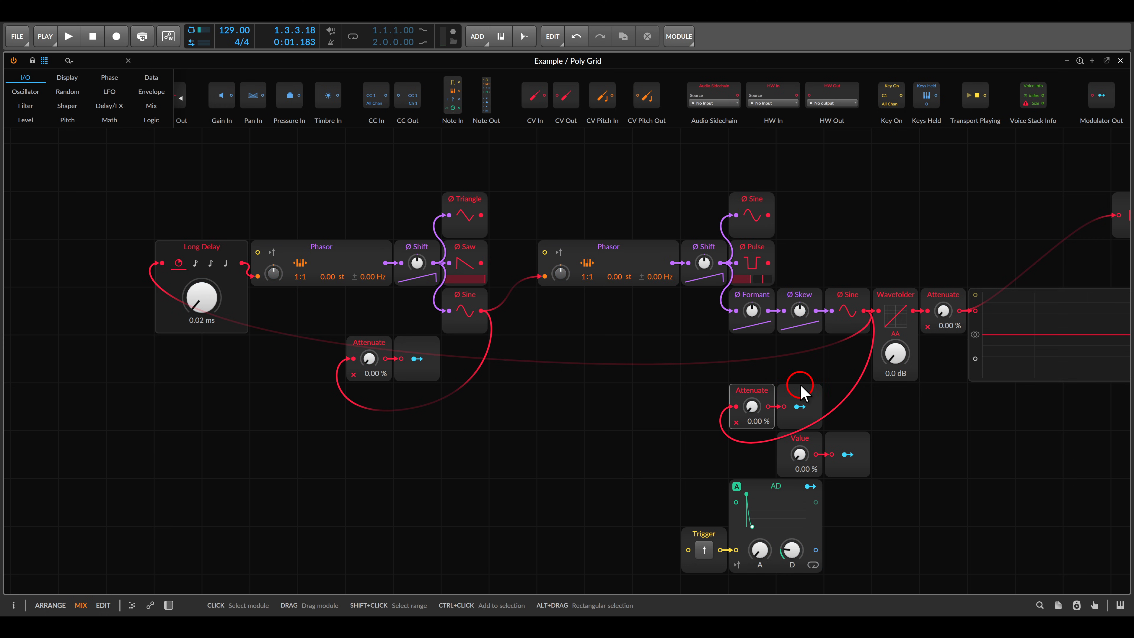
drag(744, 366, 789, 381)
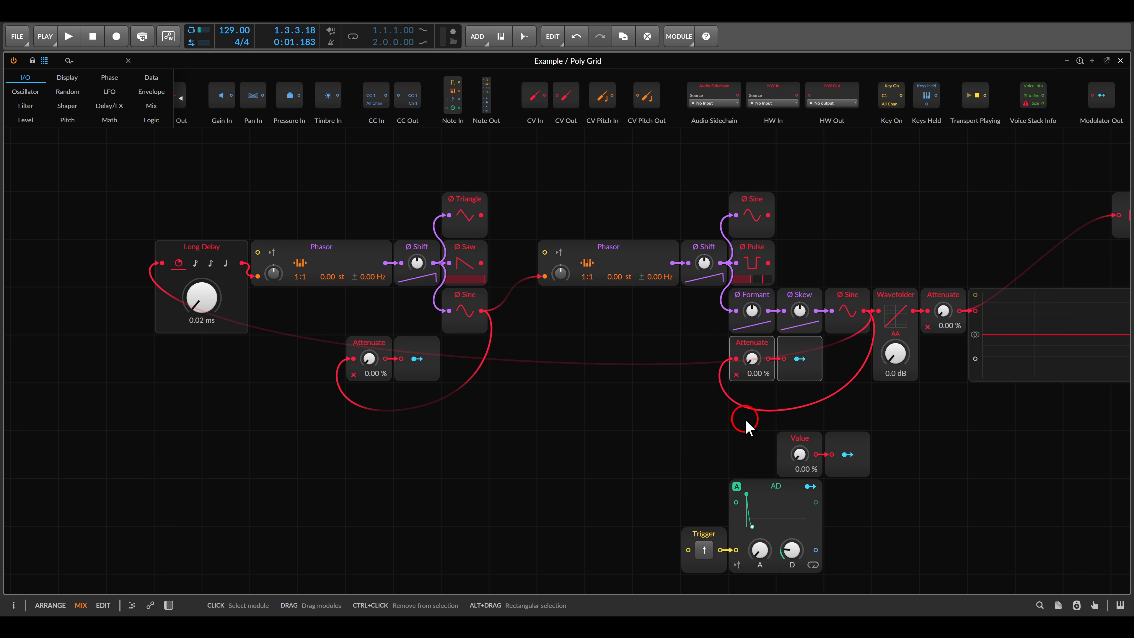
- Set the Value to 14.3 % and compare phase modulation at 30.5 % with pitch modulation on the second Phasor, resetting each amount
drag(799, 453, 799, 456)
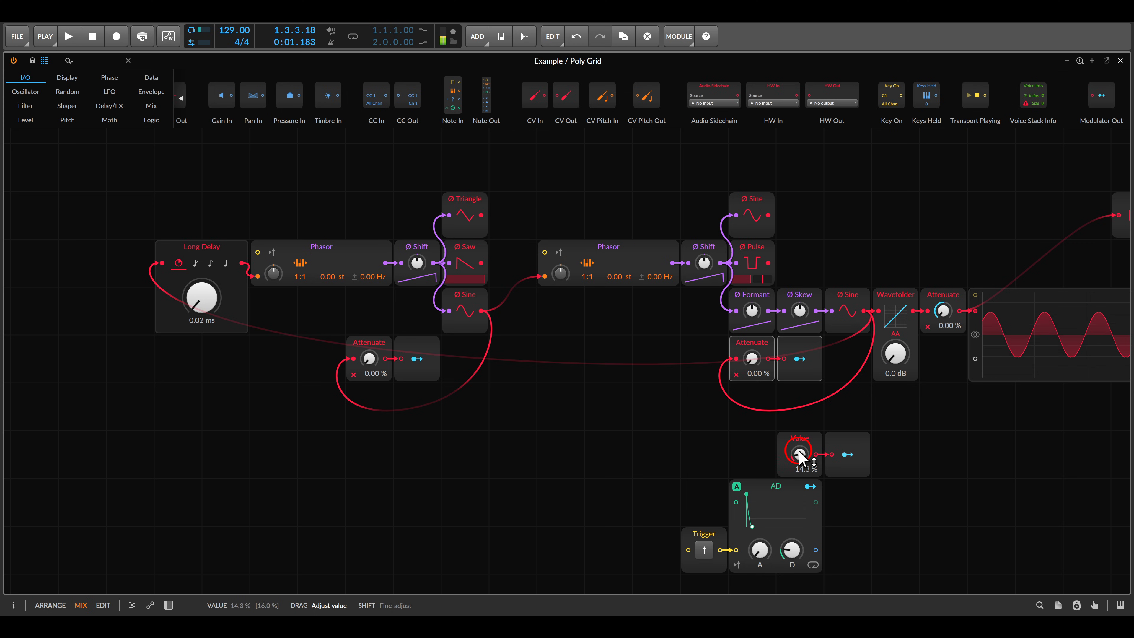
drag(369, 358, 369, 357)
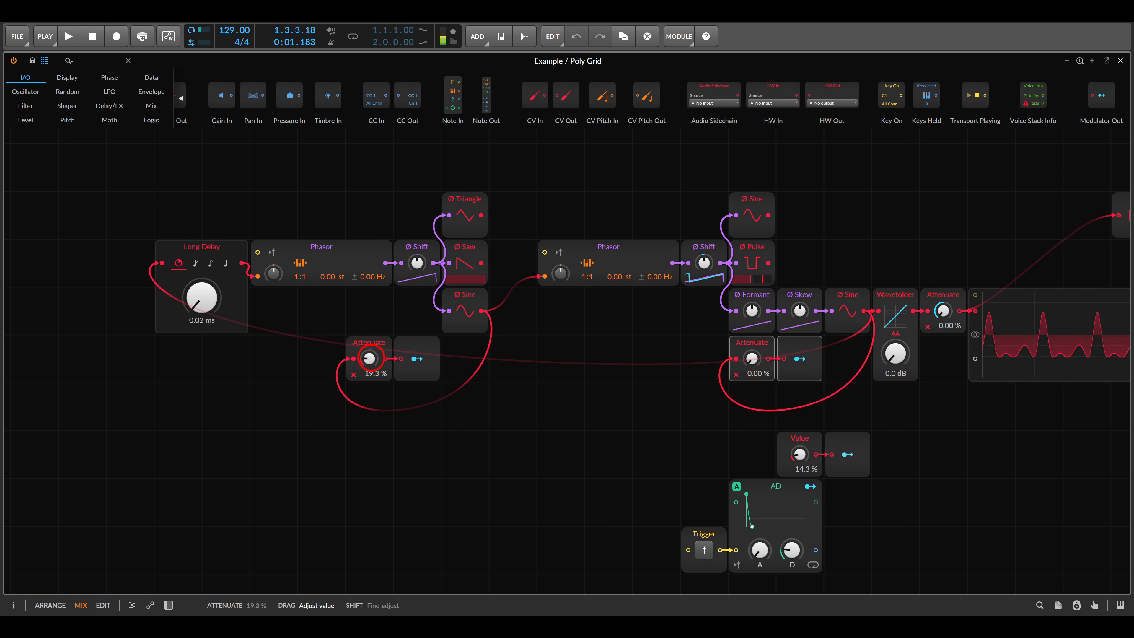
drag(369, 358, 374, 365)
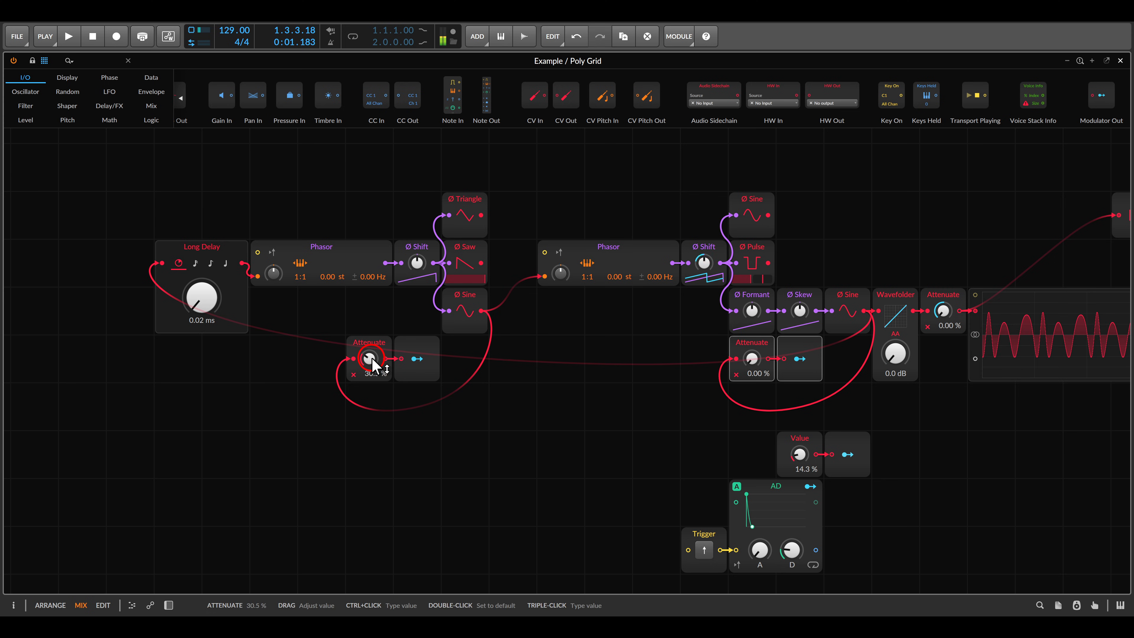
double_click(369, 358)
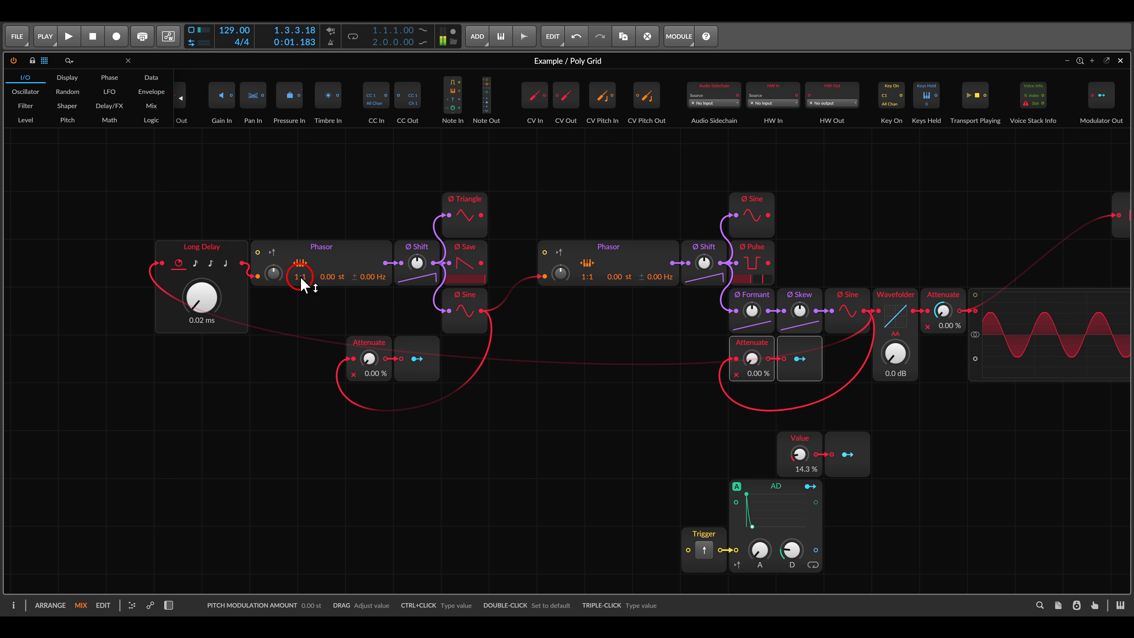
drag(560, 274, 560, 255)
double_click(560, 273)
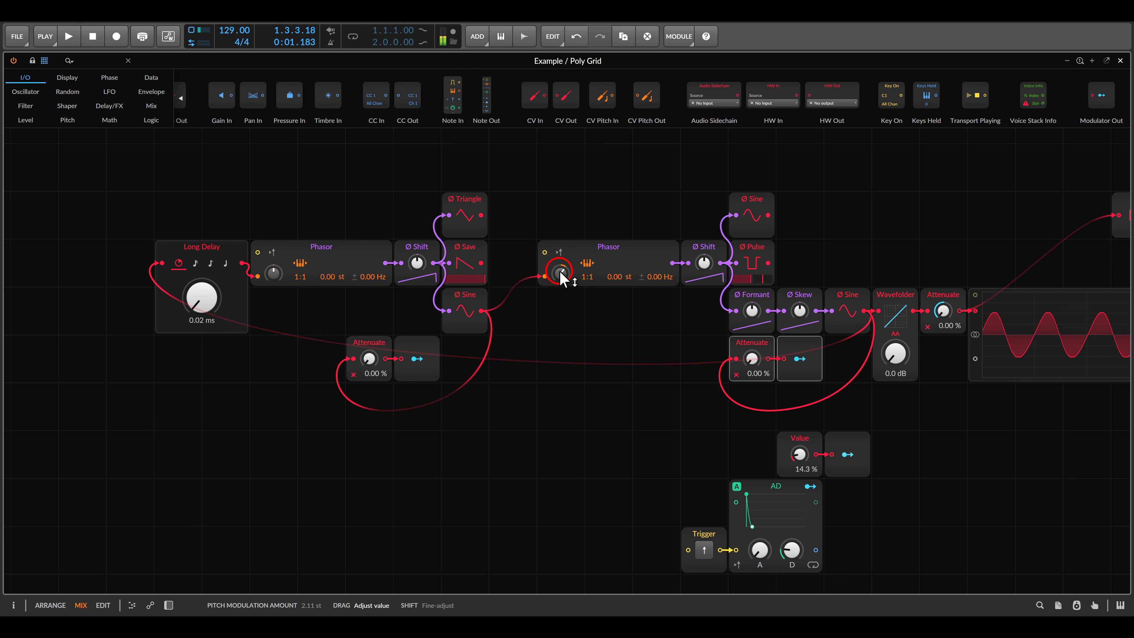
- Set the first Attenuate to 30.3 %, the second to 4.75 %, and the first Phasor's ratio to 1:8
mouse_move(368, 360)
mouse_down()
mouse_move(369, 344)
mouse_move(369, 361)
mouse_up()
drag(752, 360, 751, 357)
drag(305, 285, 306, 280)
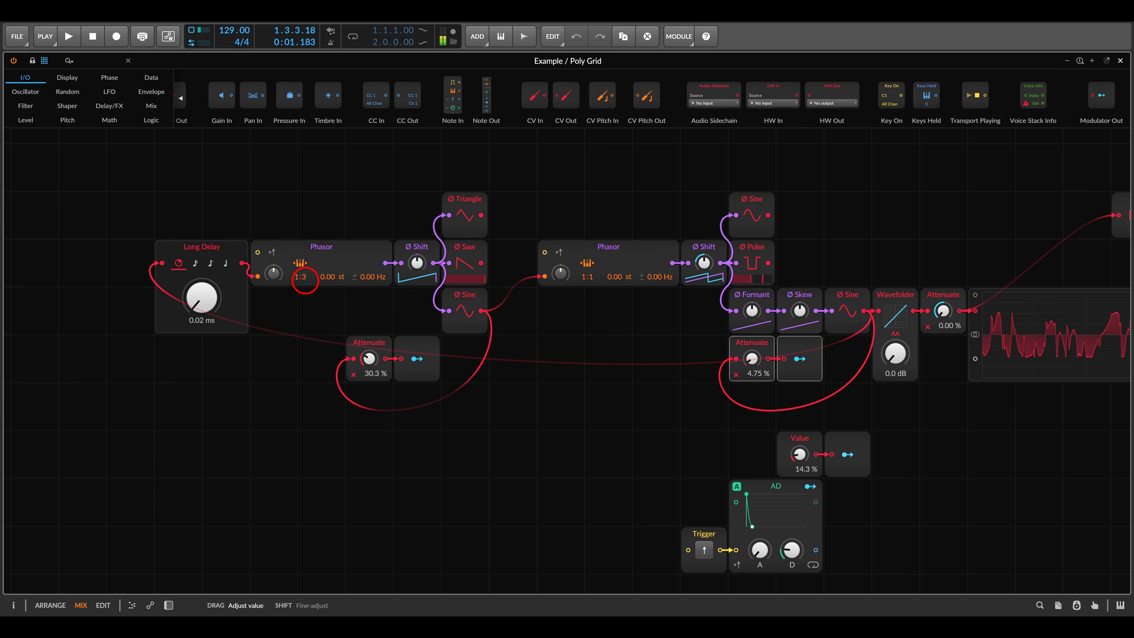
- Try the first Attenuate at 24.8 % and the second at 9.25 %, and return both to 0.00 %
drag(370, 363, 369, 362)
drag(752, 359, 752, 355)
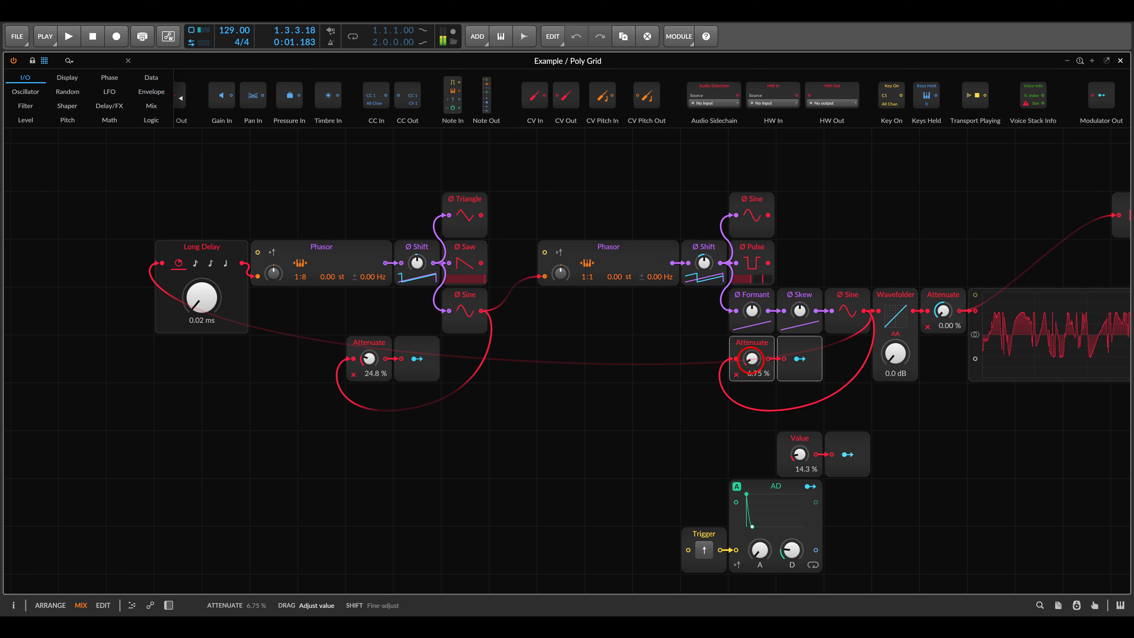
mouse_move(560, 273)
mouse_down()
mouse_move(561, 261)
mouse_move(559, 276)
mouse_up()
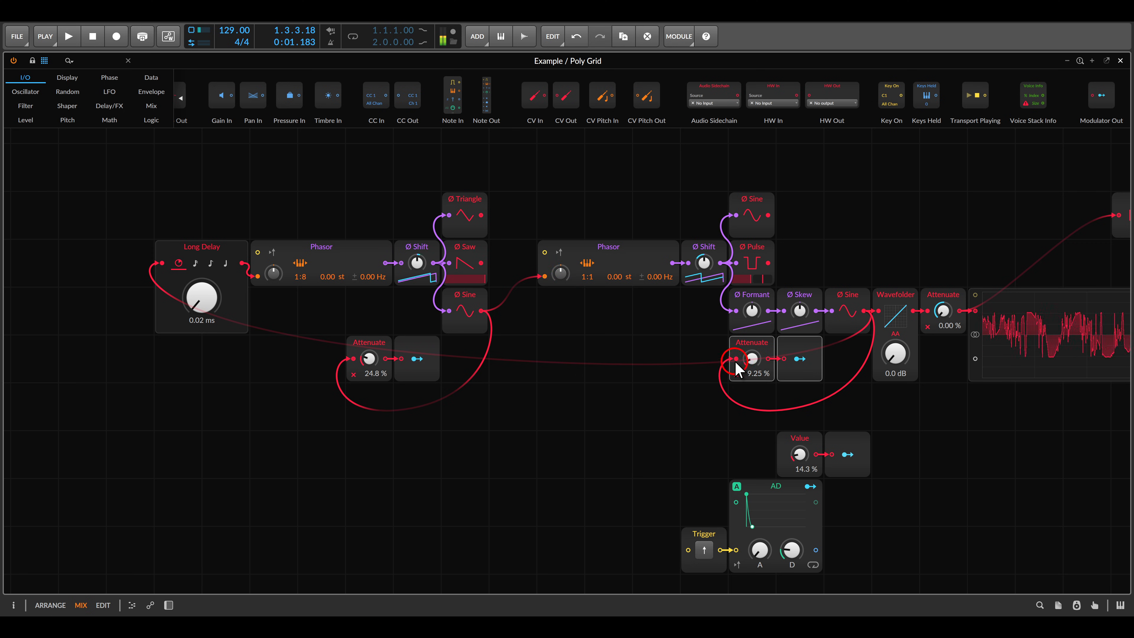
drag(749, 363, 748, 371)
drag(369, 359, 369, 371)
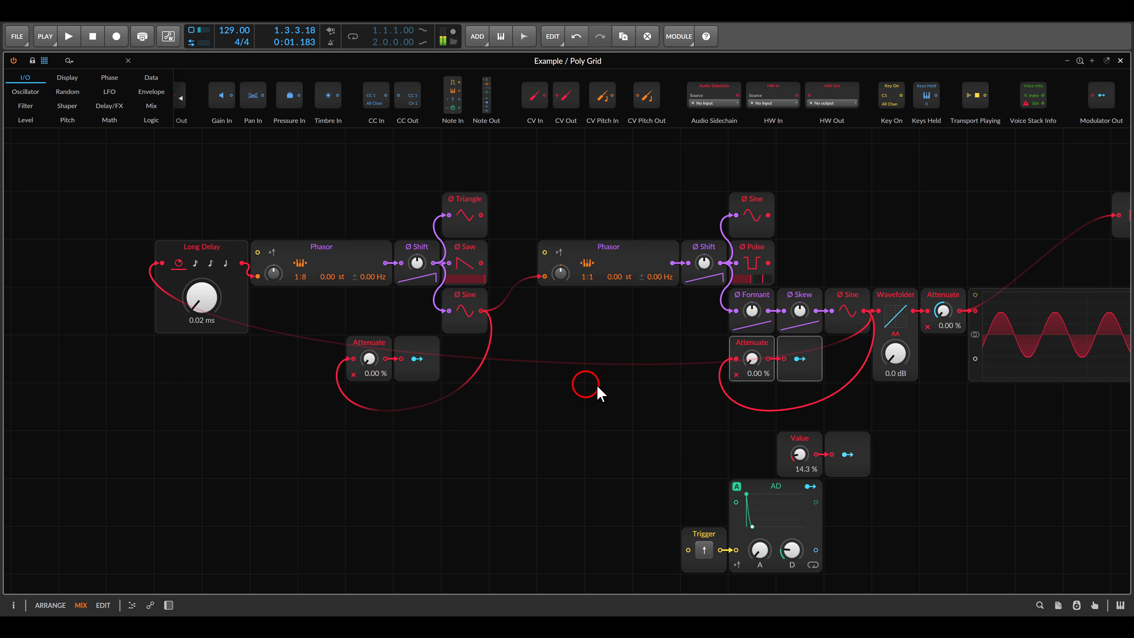
- Return the Value to 0.00 % and switch to the DPO panel image to trace oscillator A's sine to Shape, Angle and Fold
drag(799, 455, 799, 467)
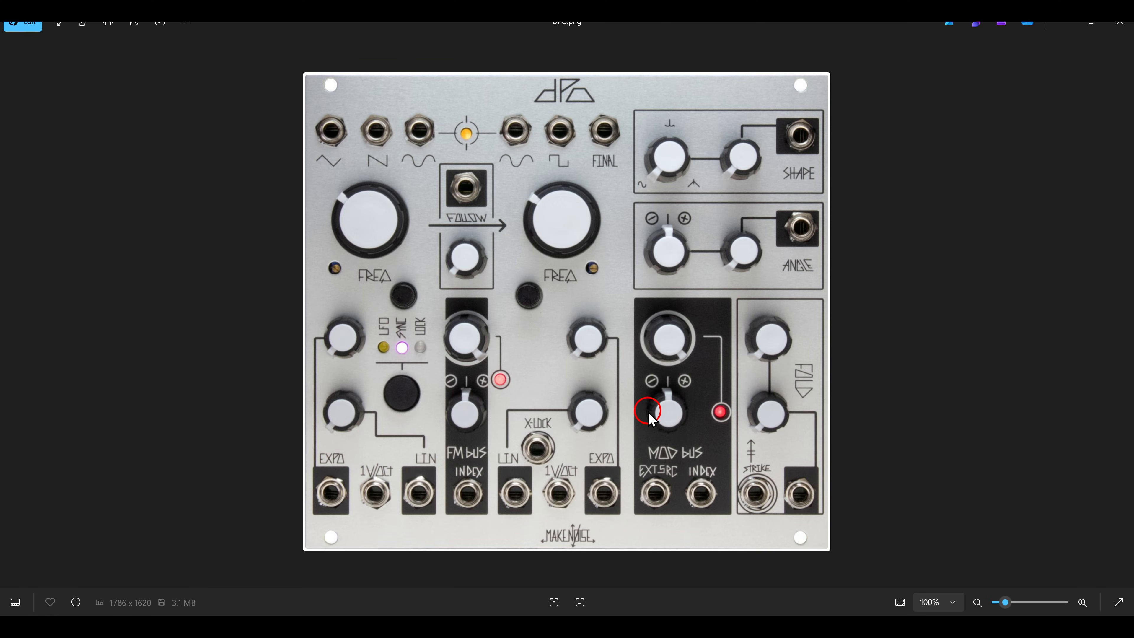
drag(391, 108, 451, 164)
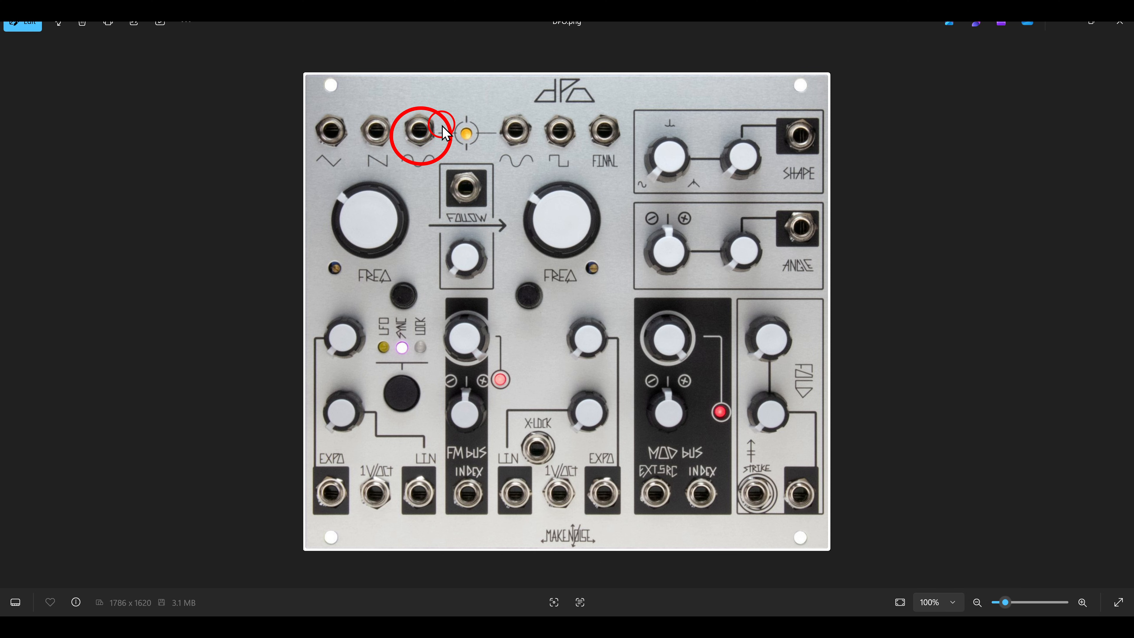
mouse_move(445, 132)
mouse_down()
mouse_move(448, 120)
mouse_move(630, 125)
mouse_move(616, 140)
mouse_up()
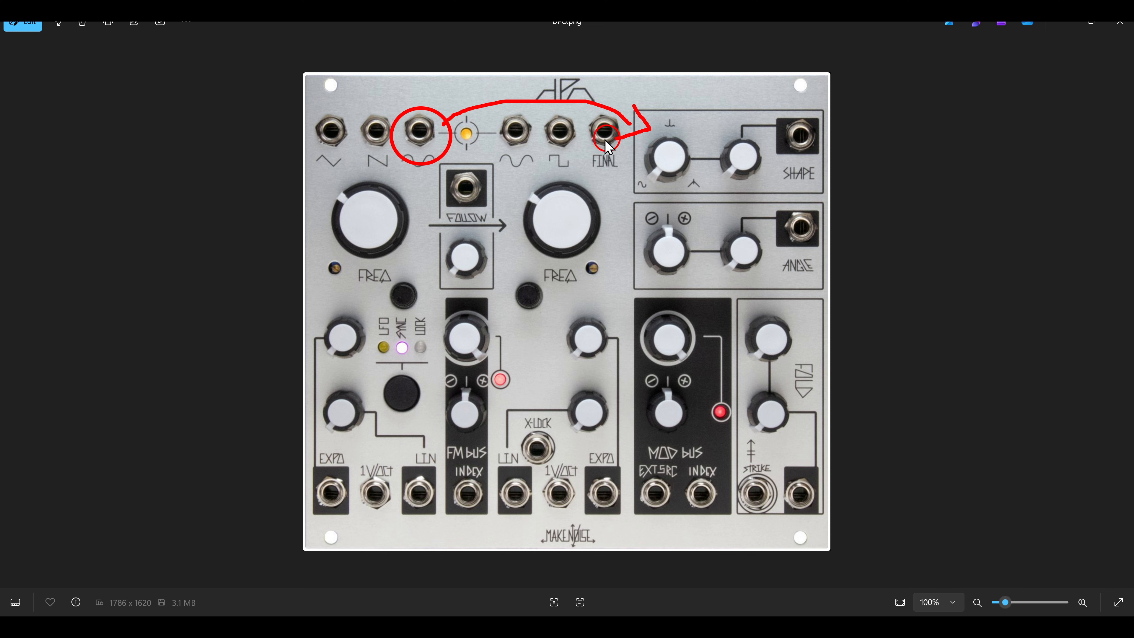
mouse_move(452, 137)
mouse_down()
mouse_move(648, 217)
mouse_move(561, 227)
mouse_move(779, 346)
mouse_up()
drag(779, 346, 734, 347)
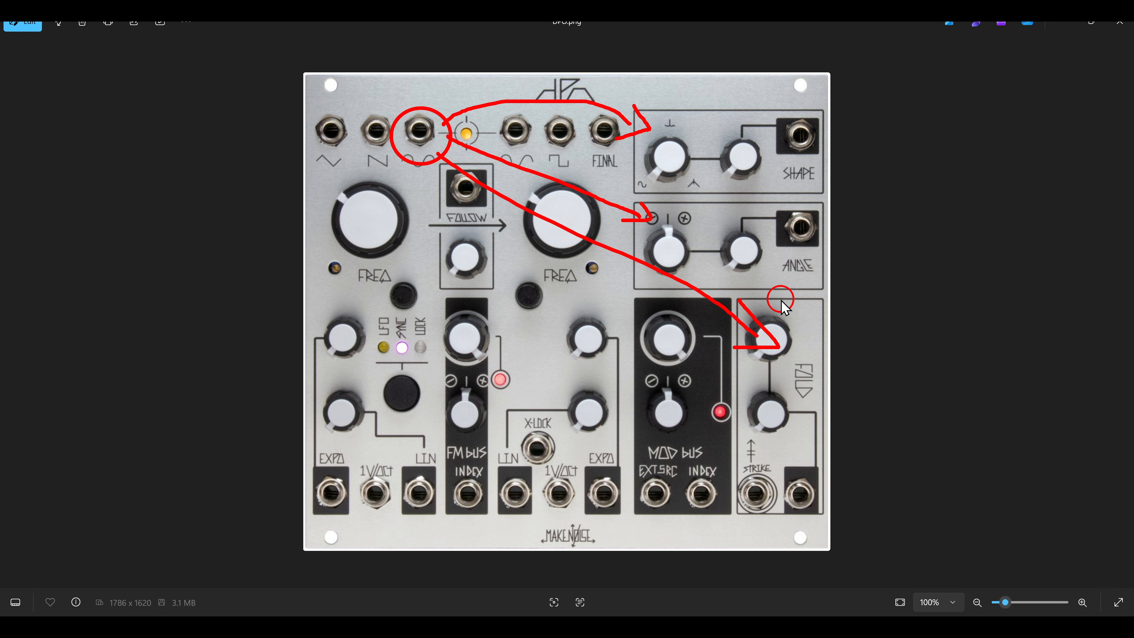
key(Escape)
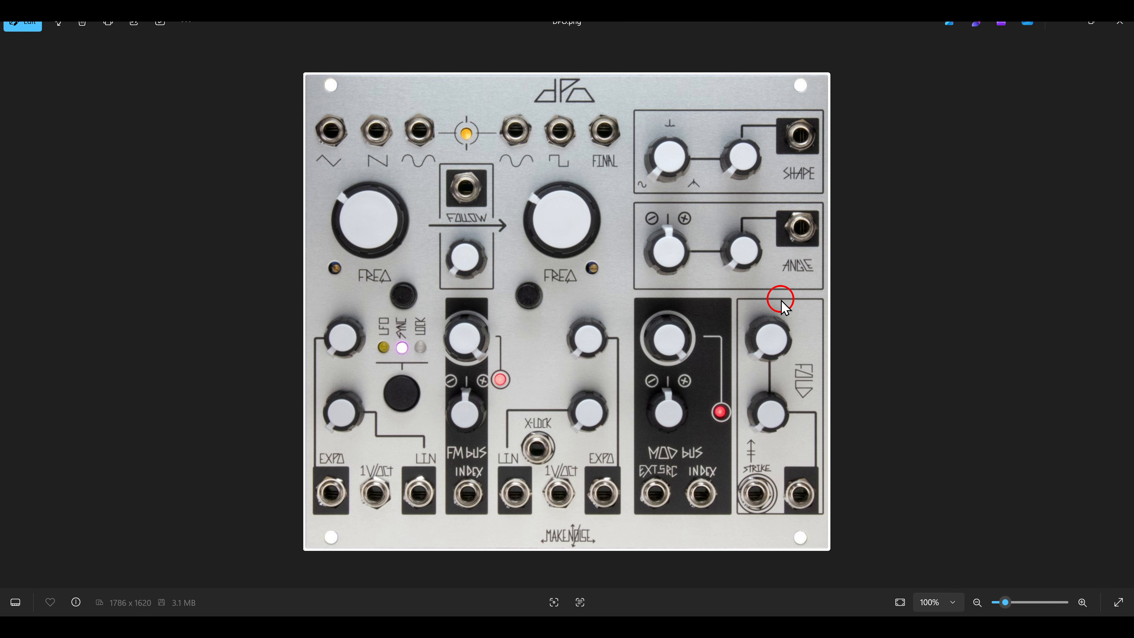
- Back in Bitwig, feed oscillator A's Sine into a new Attenuate at 0.00 % and attach a Modulator Out to it
key(alt+Tab)
click(29, 121)
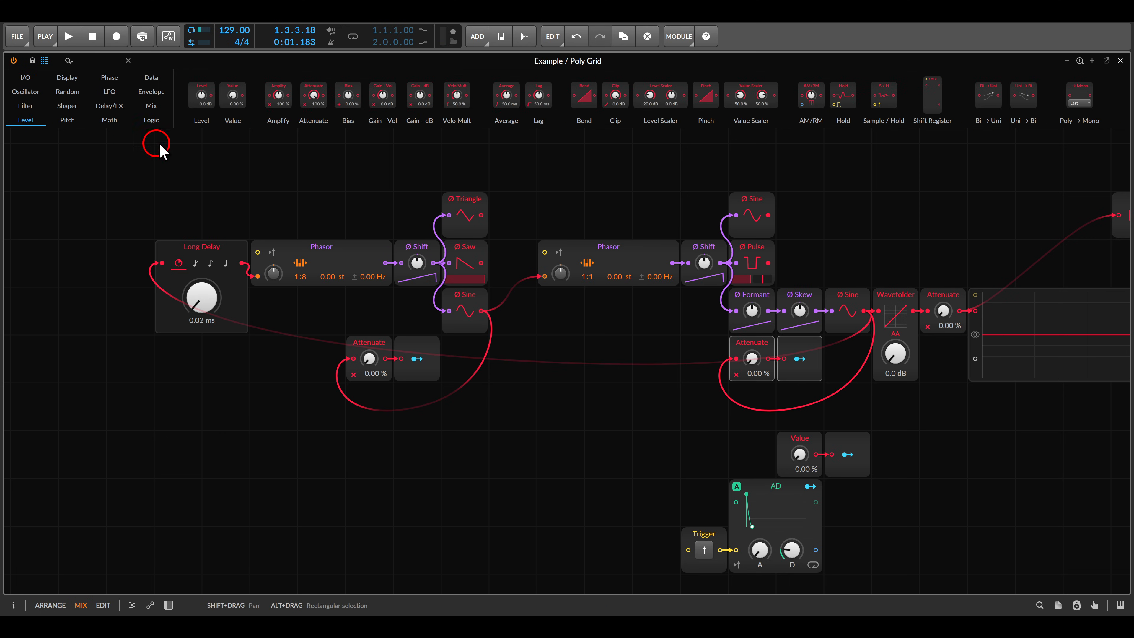
drag(313, 96, 483, 312)
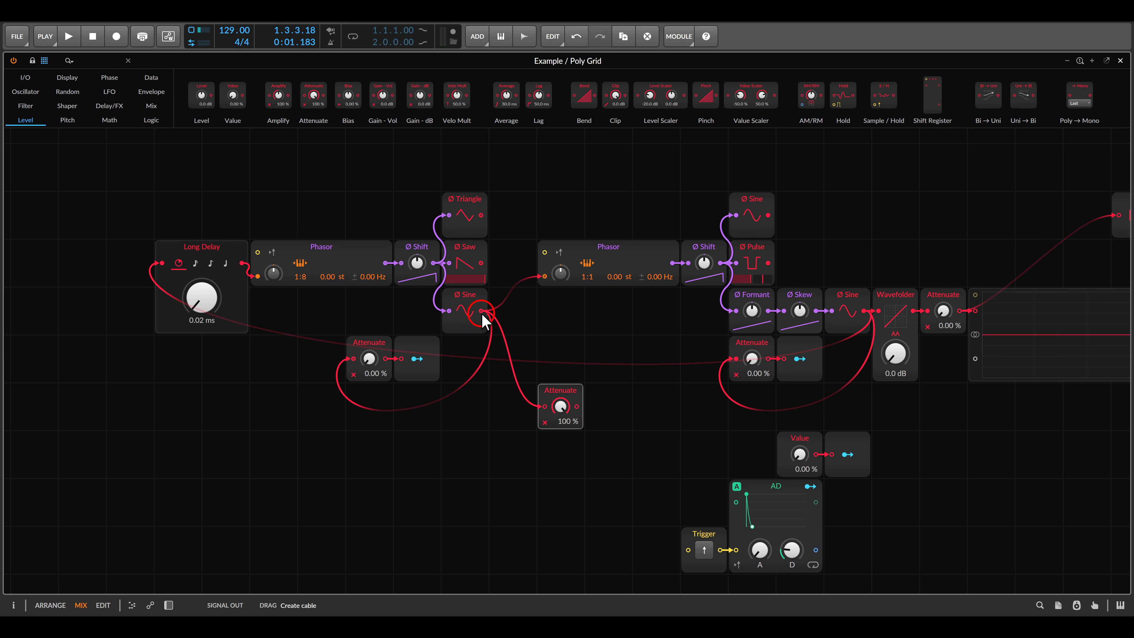
click(25, 77)
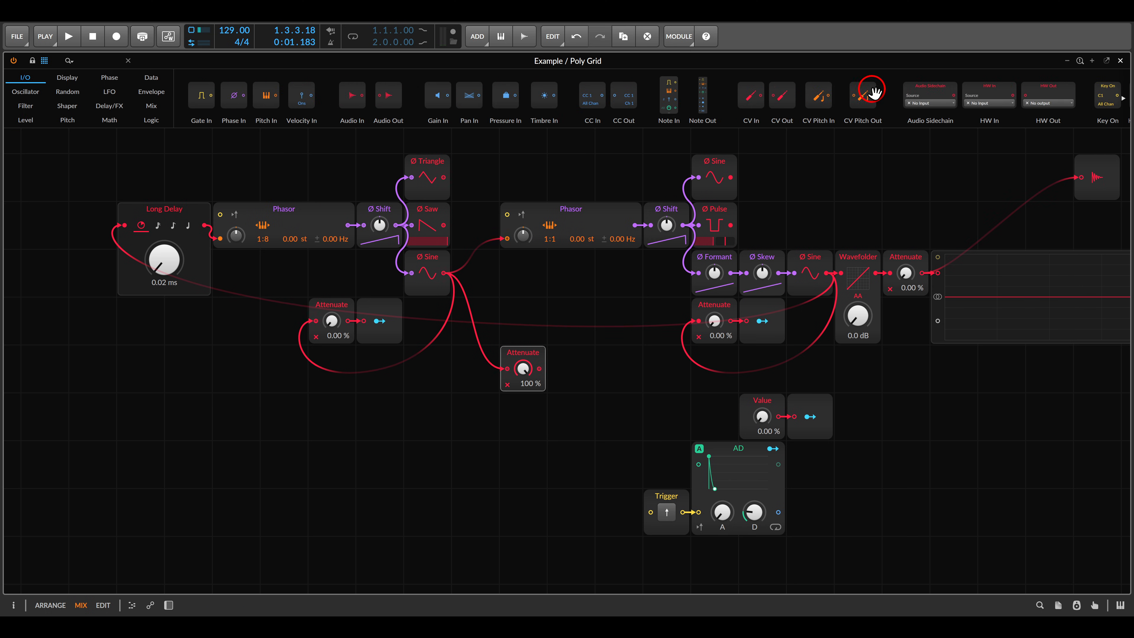
scroll(872, 91, right, 4)
scroll(1074, 99, right, 2)
drag(1098, 96, 522, 369)
click(555, 310)
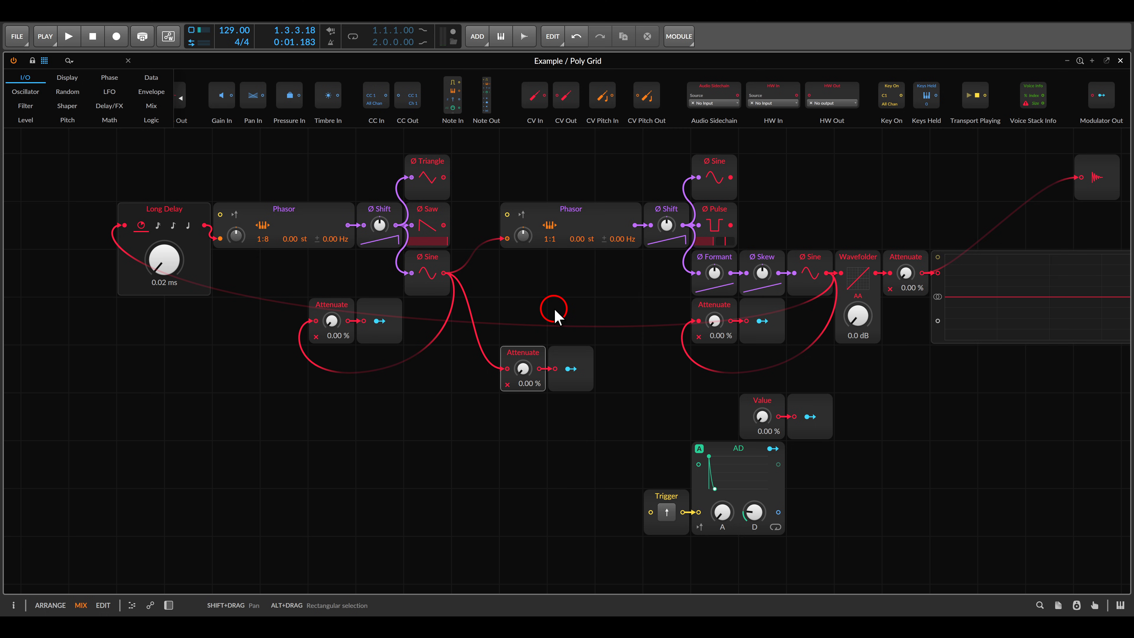
- Duplicate the new Attenuate and Modulator Out pair twice, stacking three pairs fed by oscillator A's Sine
click(573, 371)
key(ctrl+d)
key(ctrl+d)
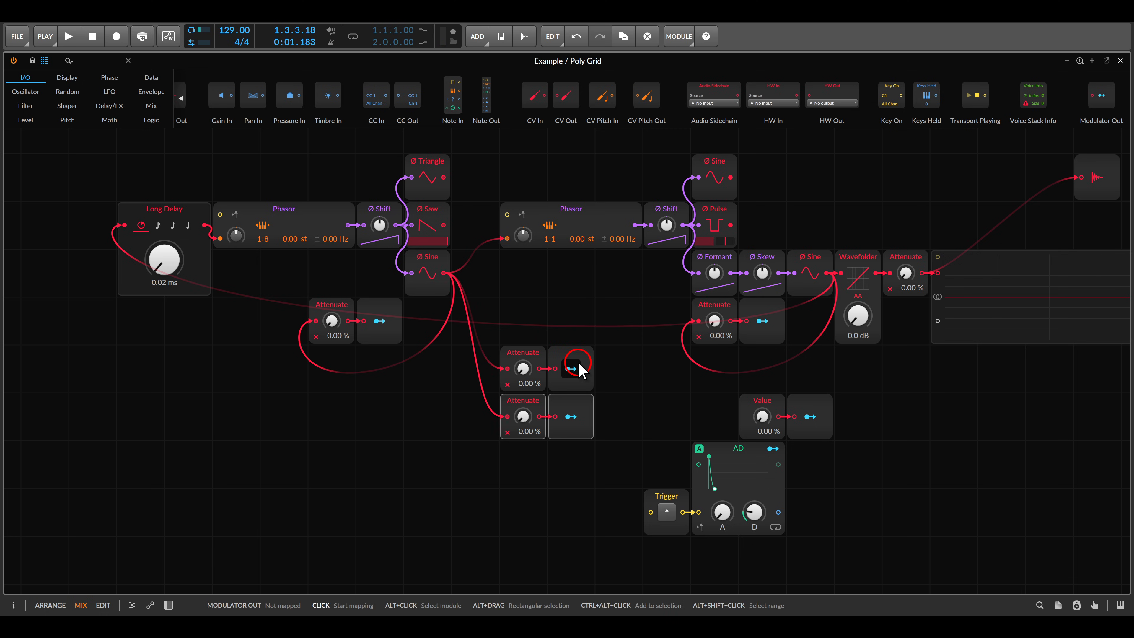
drag(623, 370, 588, 331)
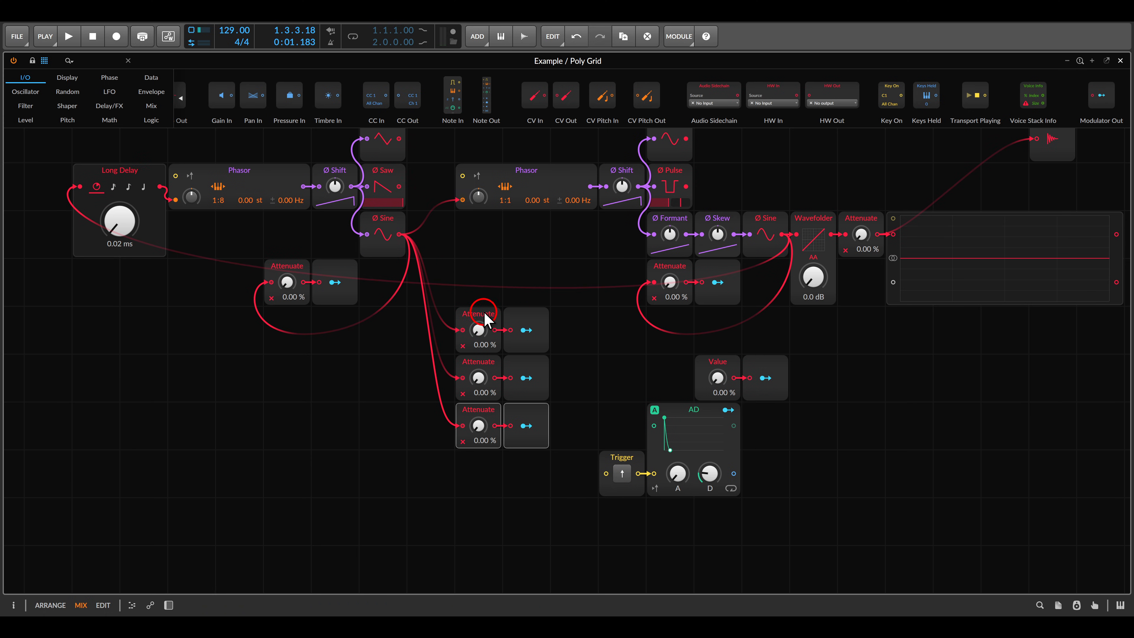
- Map the three new Modulator Outs to Formant, Skew at 100 % and the fold Value, and set the Value to 17.8 %
click(526, 329)
drag(672, 231, 722, 225)
click(524, 375)
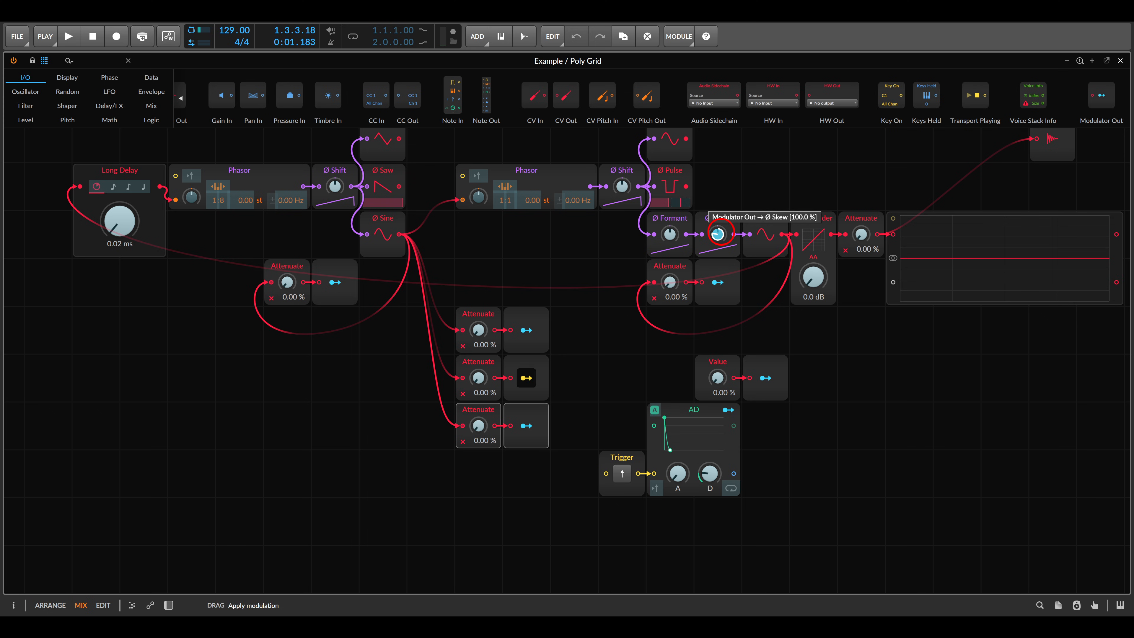
click(526, 425)
mouse_move(711, 382)
mouse_down()
mouse_move(703, 392)
mouse_move(716, 364)
mouse_up()
click(522, 429)
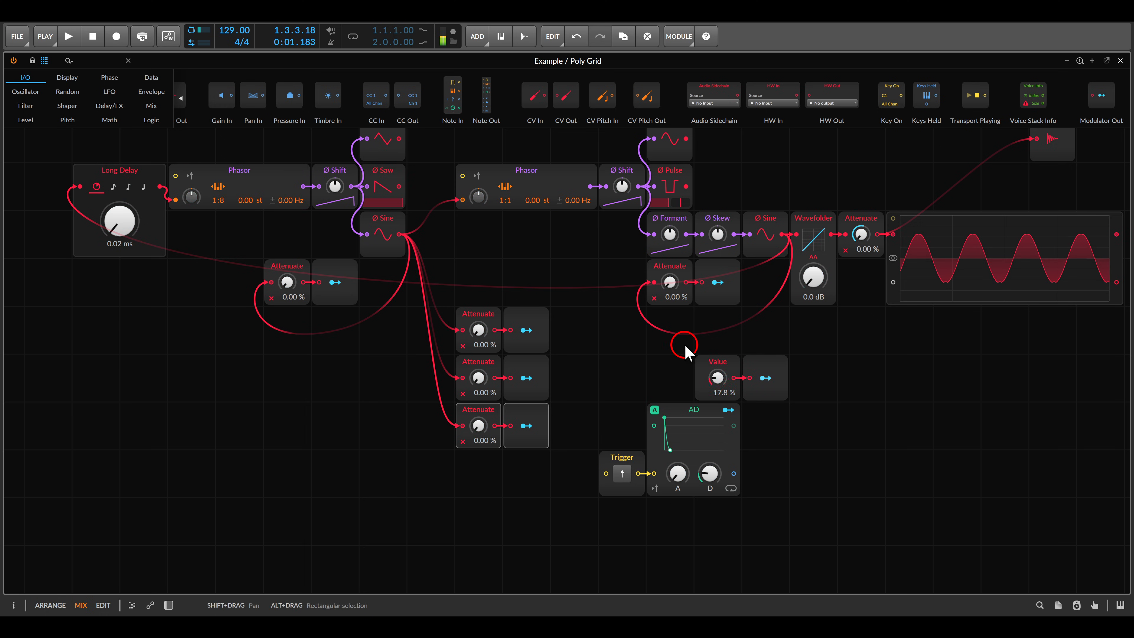
- Set the first Phasor's ratio to 1:4 and try the Formant Attenuate at 19.8 % and 85.7 % and the Skew Attenuate at 45.0 %
click(507, 313)
drag(478, 330, 478, 353)
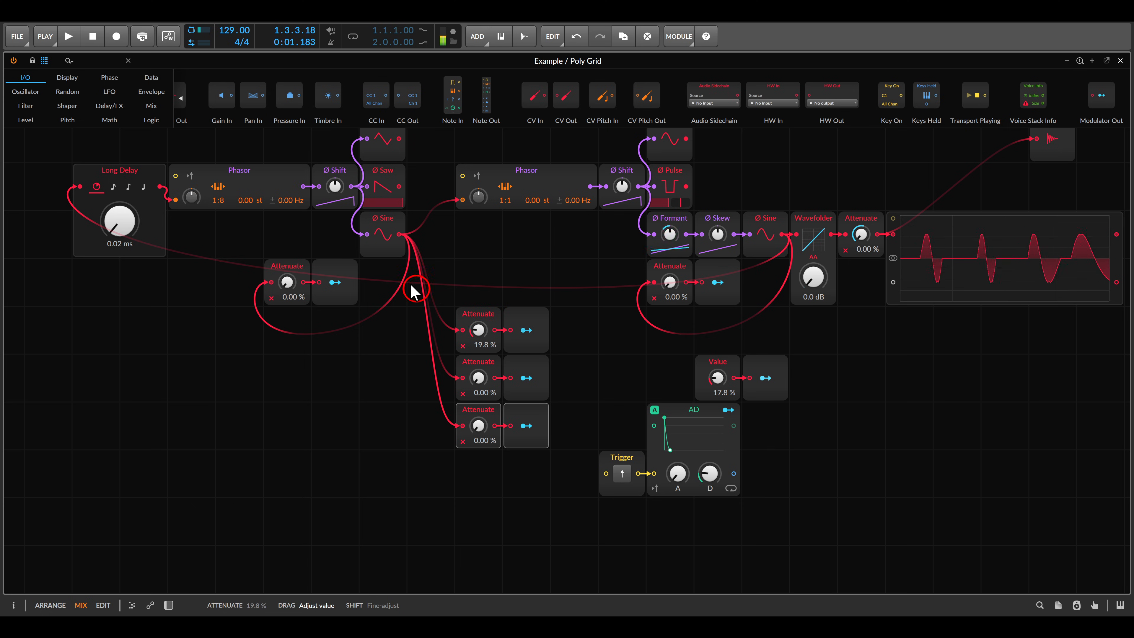
drag(214, 207, 222, 200)
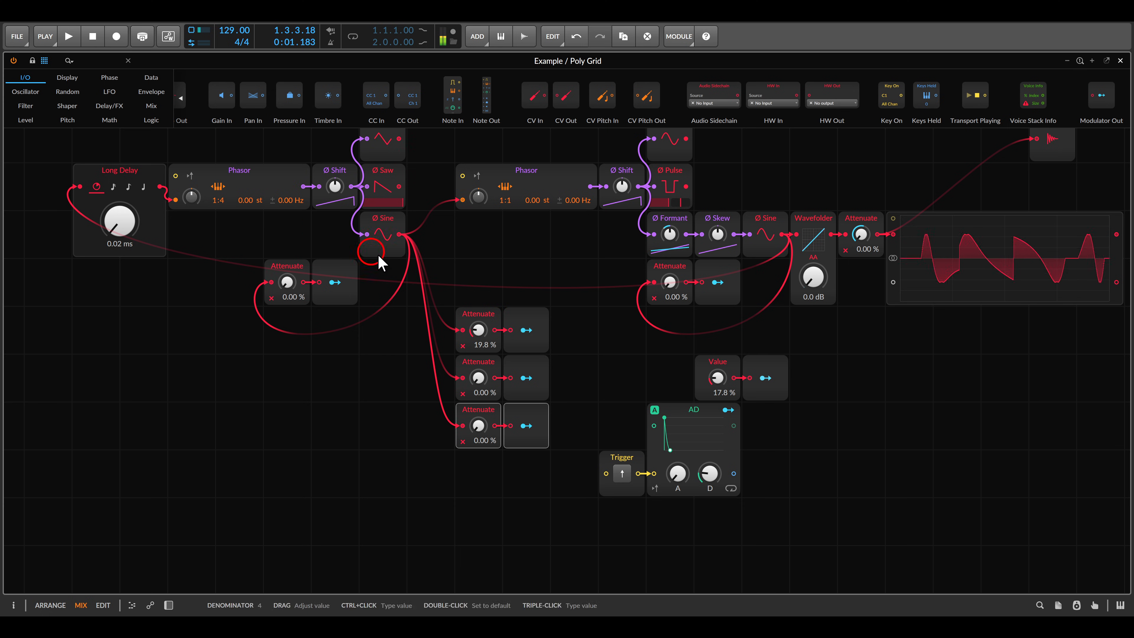
drag(478, 330, 479, 330)
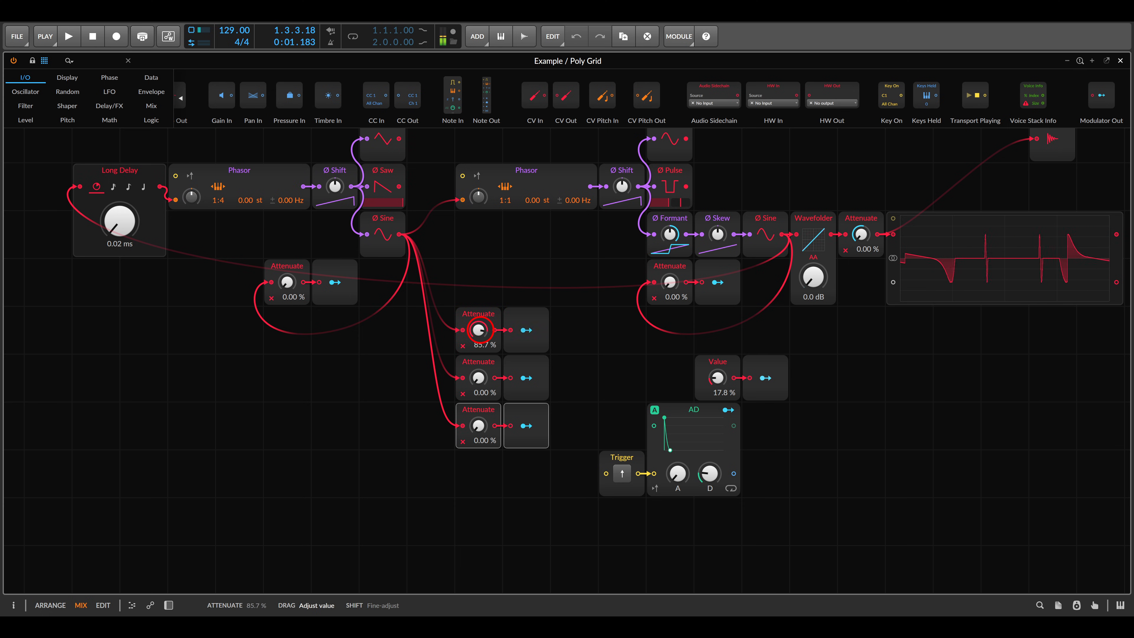
drag(478, 377, 478, 369)
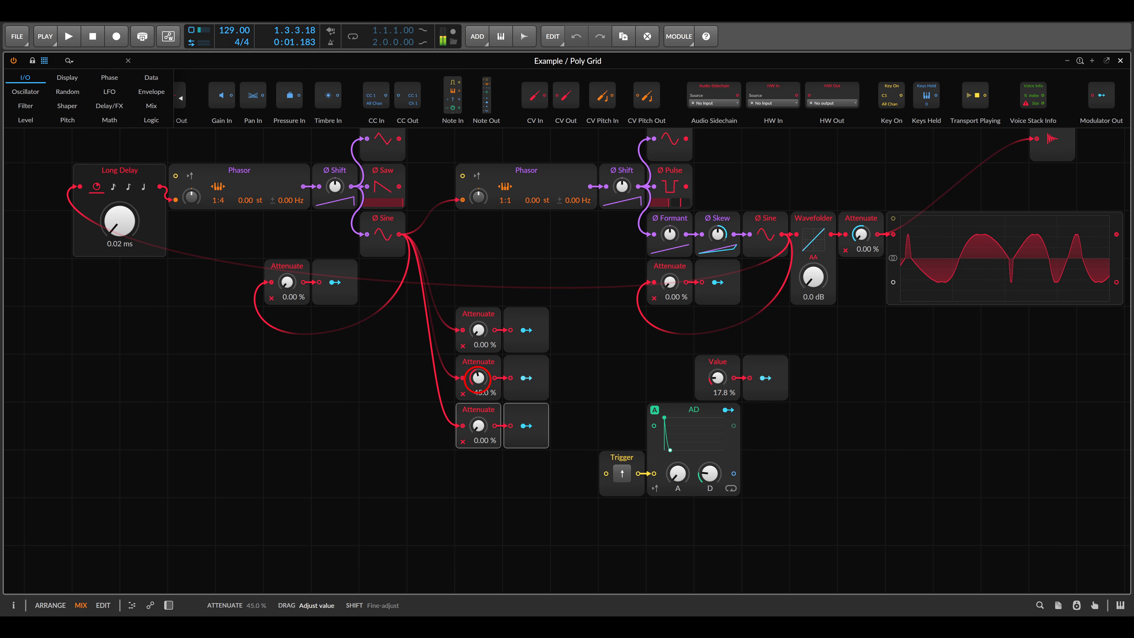
- Set the Formant, Skew and fold Attenuates to 14.8 %, 19.5 % and 43.5 %, and the second Phasor's ratio to 1:2
drag(478, 426, 476, 425)
drag(478, 379, 478, 375)
drag(476, 333, 491, 400)
drag(509, 203, 509, 199)
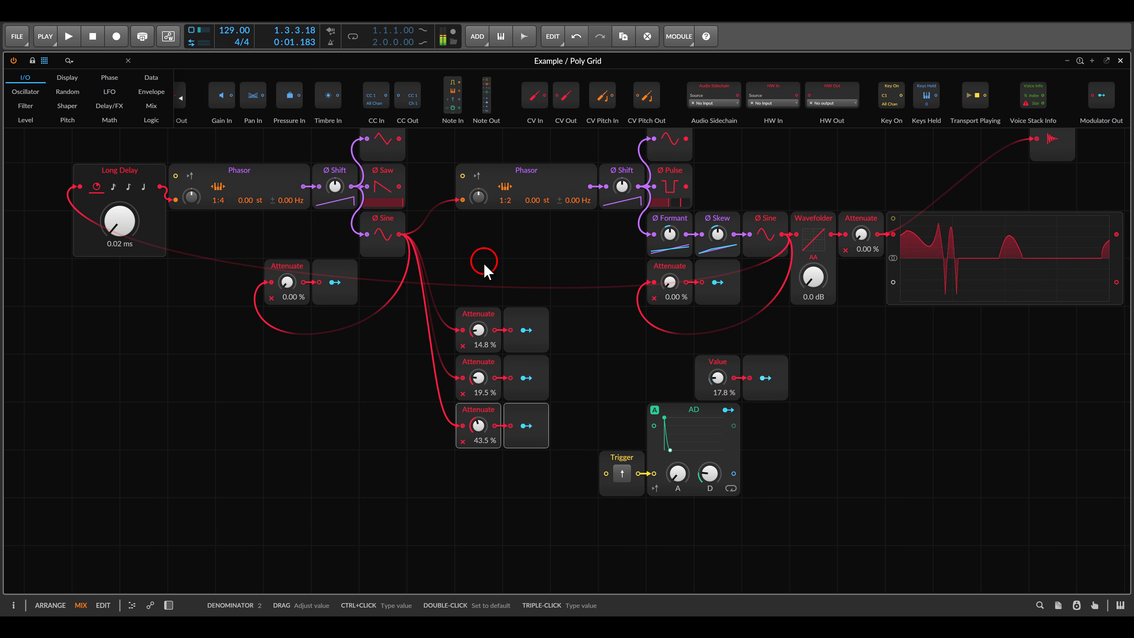
- Return the three modulation Attenuates to 0.00 % and reset the fold Value
drag(477, 332, 478, 315)
drag(478, 378, 480, 463)
drag(478, 422, 478, 485)
double_click(471, 353)
double_click(716, 389)
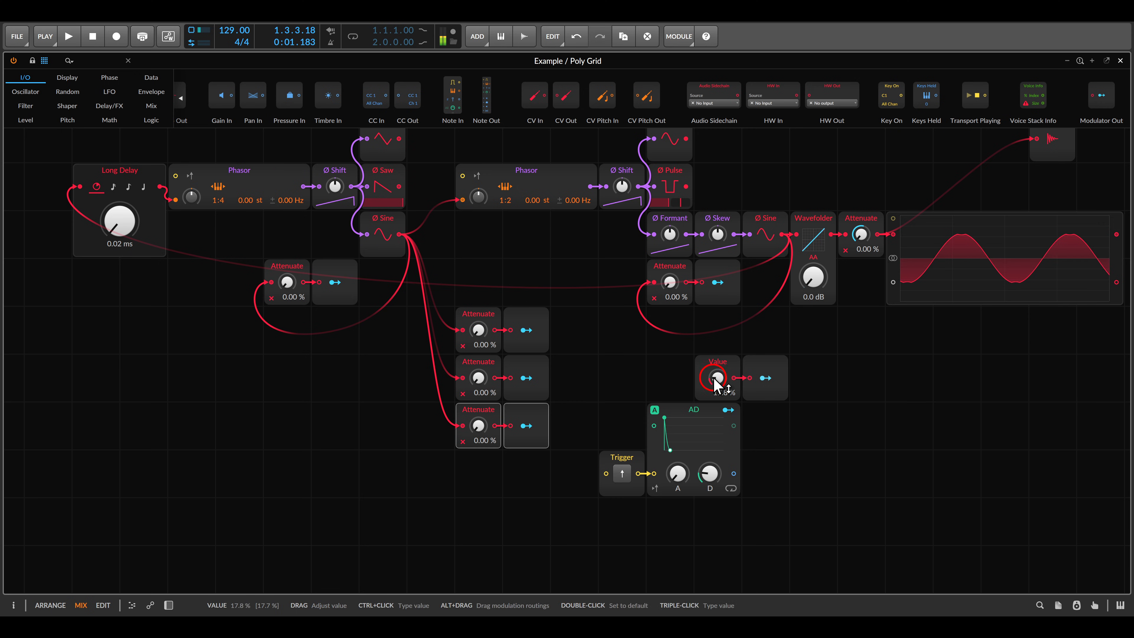
click(660, 361)
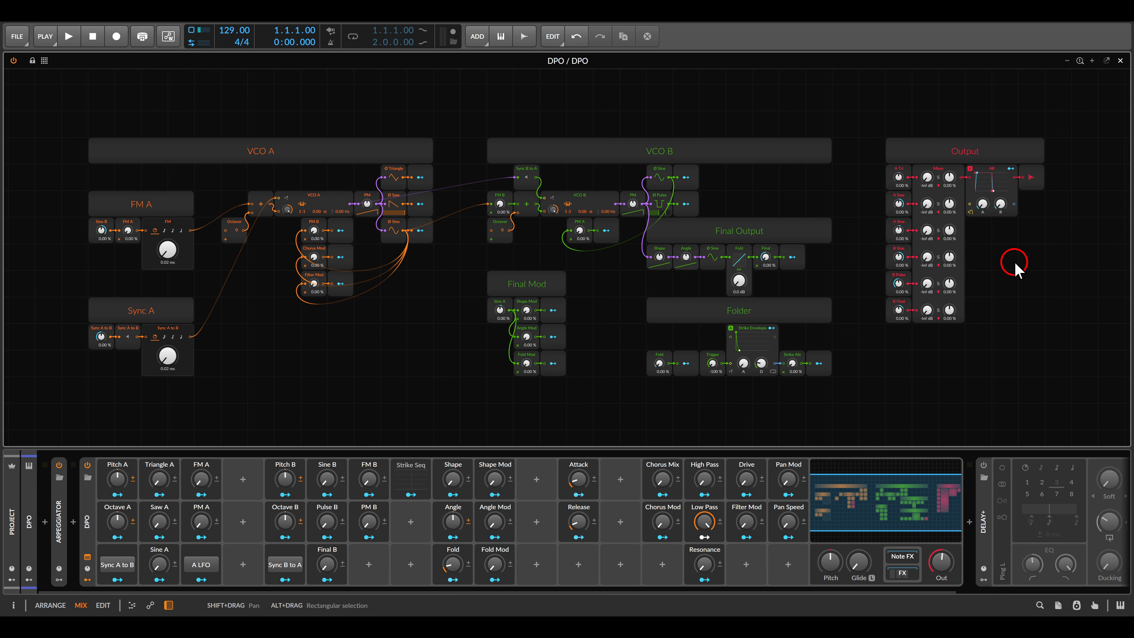
- Review the finished DPO patch's remote controls and output envelope, and start playback
mouse_move(68, 447)
mouse_down()
mouse_move(201, 500)
mouse_move(801, 568)
mouse_move(836, 591)
mouse_up()
drag(949, 147, 1042, 237)
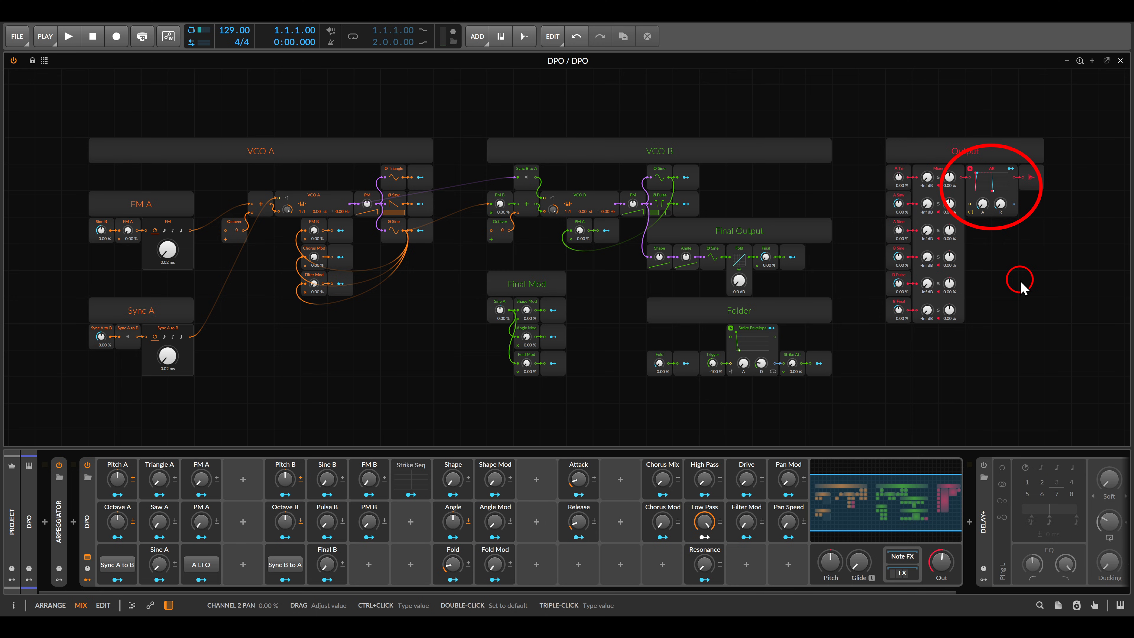
key(space)
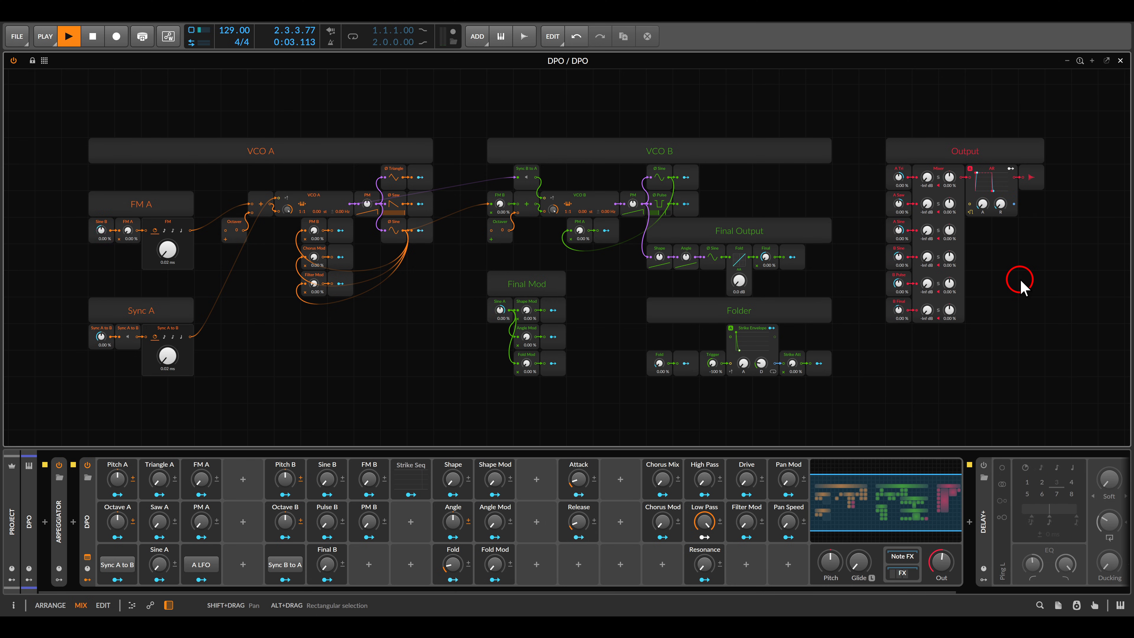
- Review the mixer and VCO controls, raise Triangle A to 83.5 %, bring up Final B and set Fold to 28.5 %
mouse_move(858, 154)
mouse_down()
mouse_move(941, 253)
mouse_move(974, 333)
mouse_up()
mouse_move(70, 447)
mouse_down()
mouse_move(216, 586)
mouse_move(233, 589)
mouse_up()
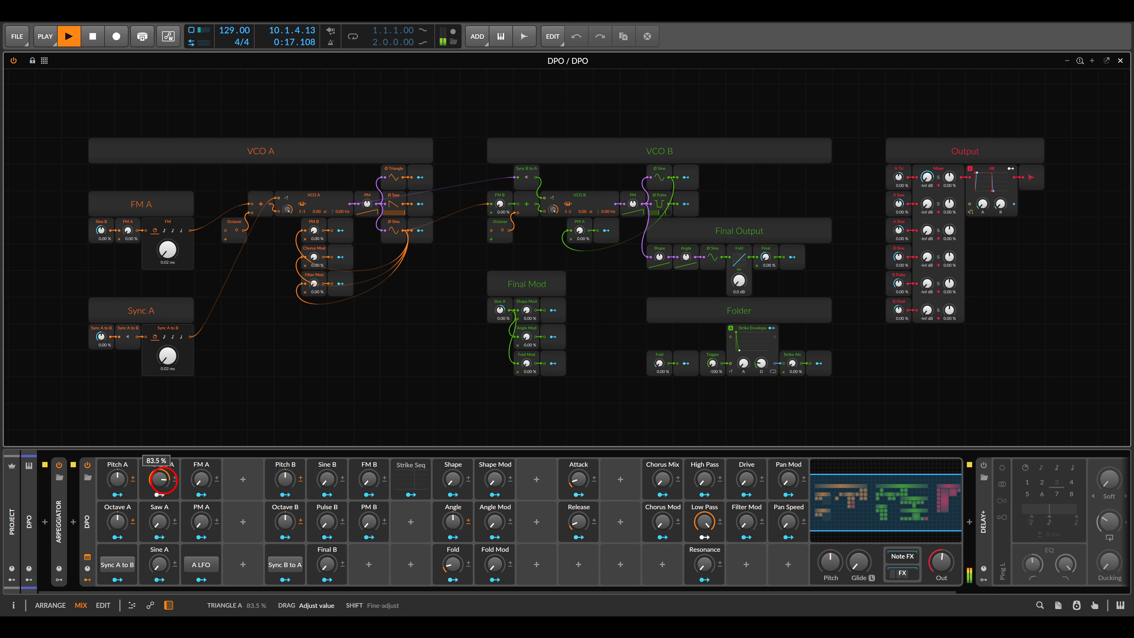
mouse_move(250, 451)
mouse_down()
mouse_move(425, 519)
mouse_move(526, 587)
mouse_up()
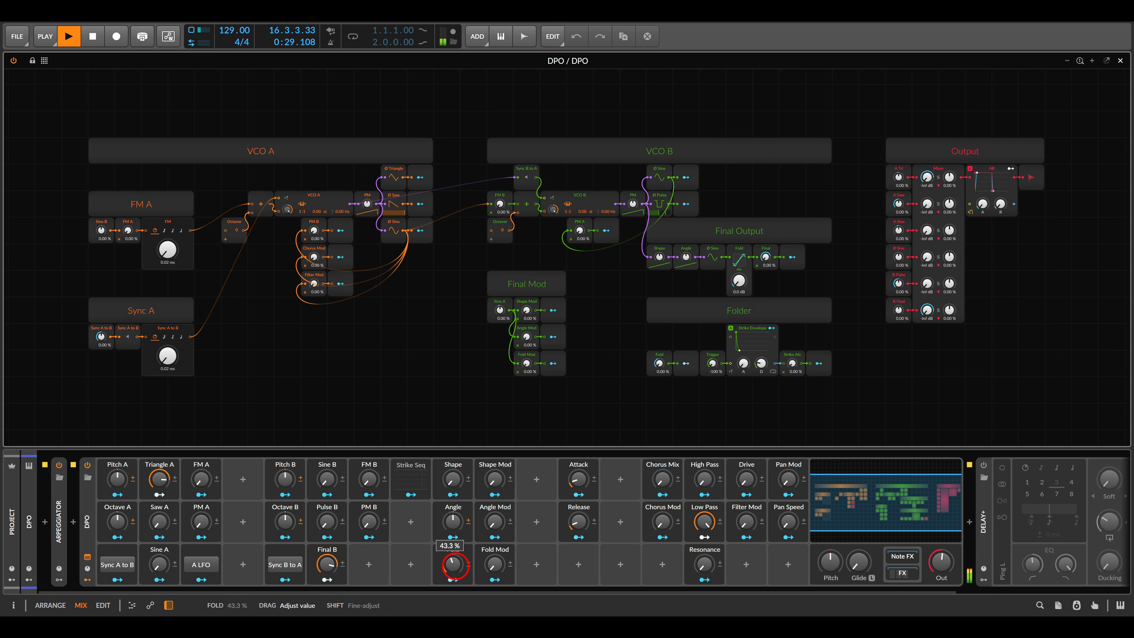
drag(454, 565, 458, 574)
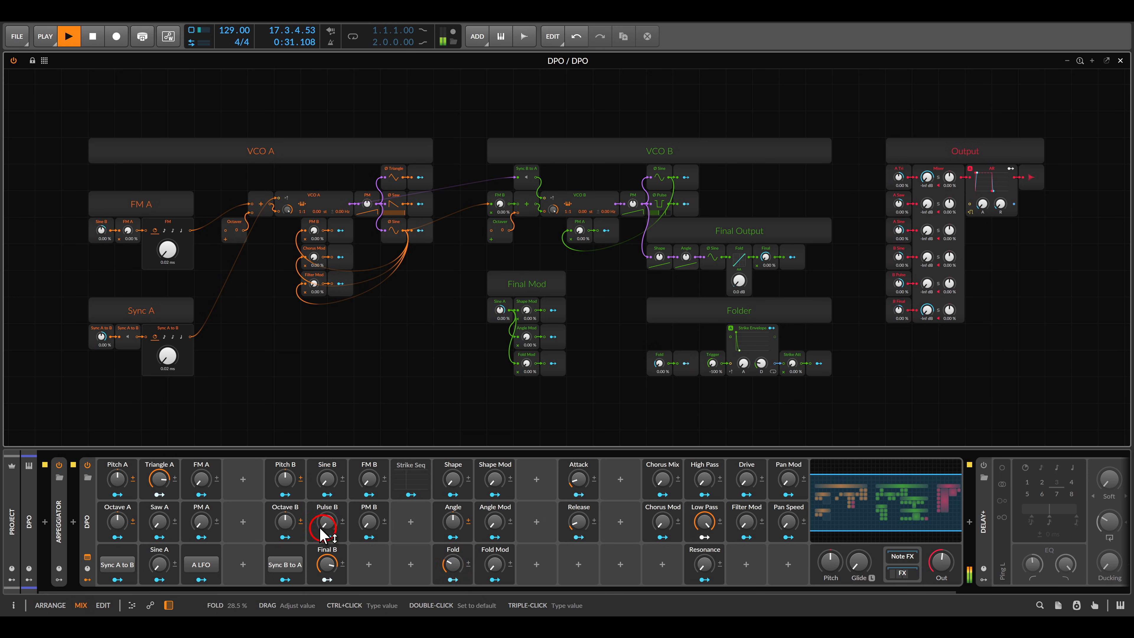
- Try Pitch A down to -91.5 %, return it to centre, and set Octave A to -29.5 %
drag(116, 479, 117, 532)
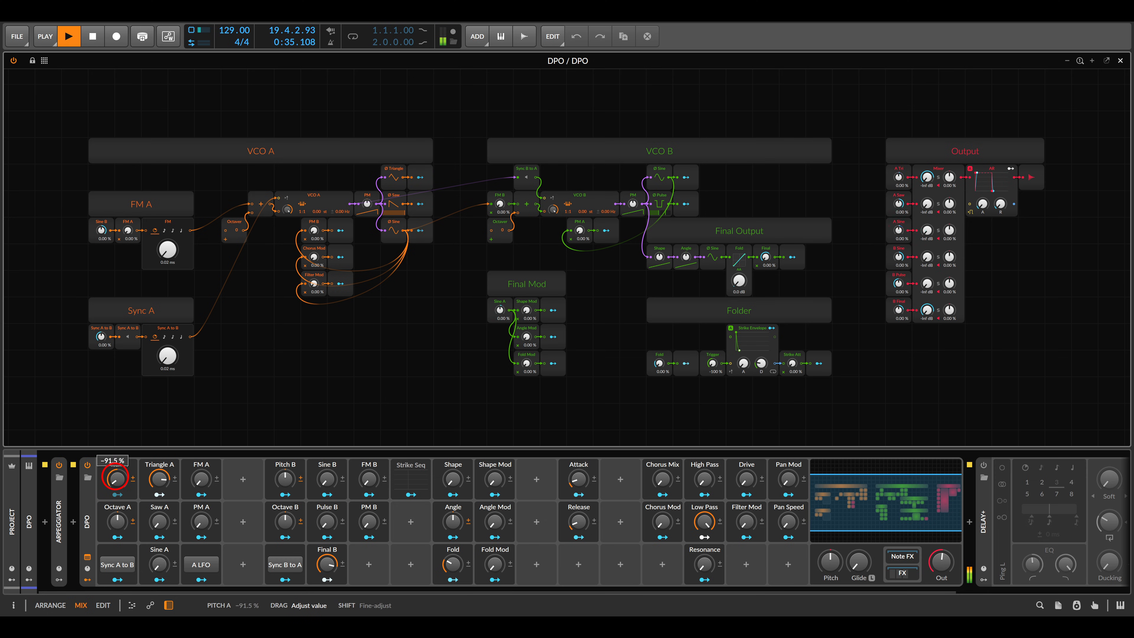
drag(116, 477, 116, 478)
drag(117, 520, 119, 519)
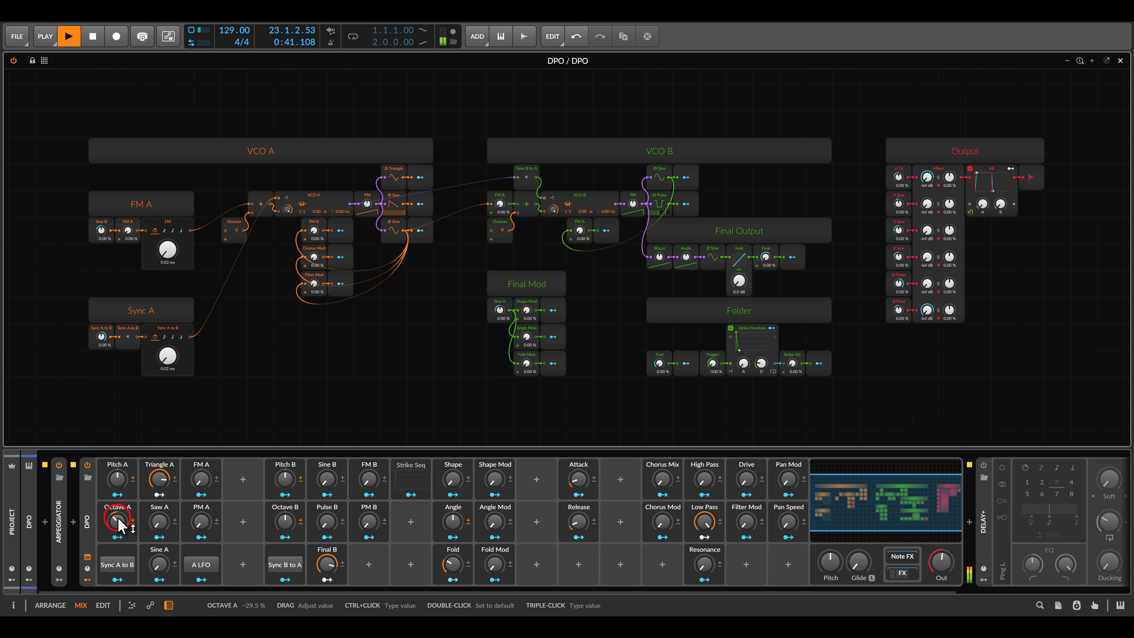
- Try Fold at 70.7 %, bring it back down, and raise Shape and Angle on the final output
drag(451, 563, 451, 560)
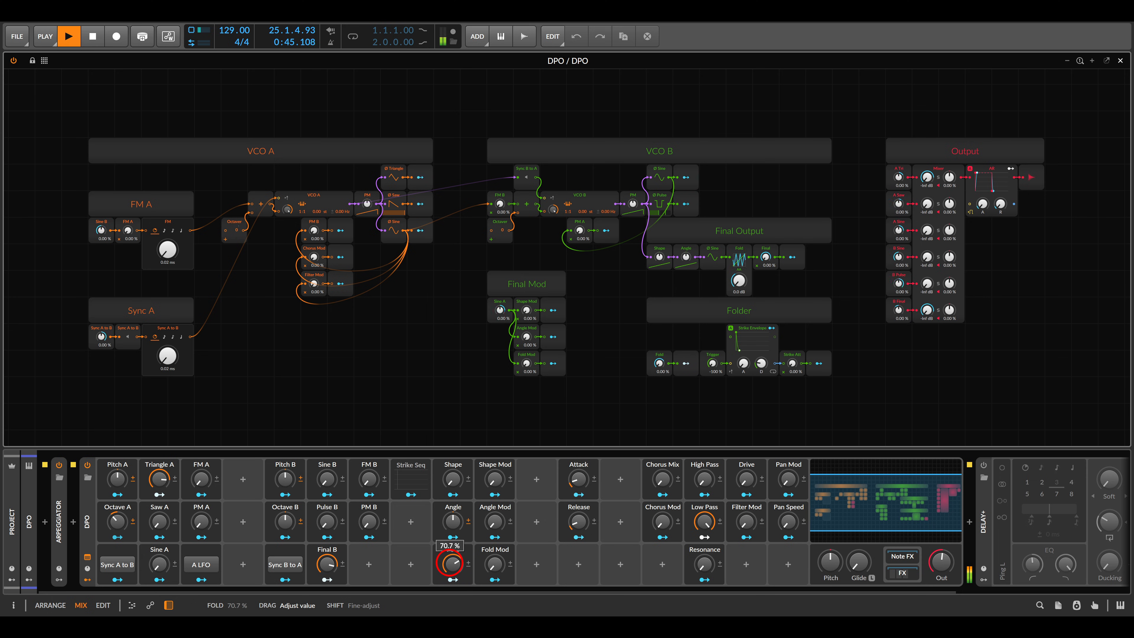
drag(451, 560, 451, 560)
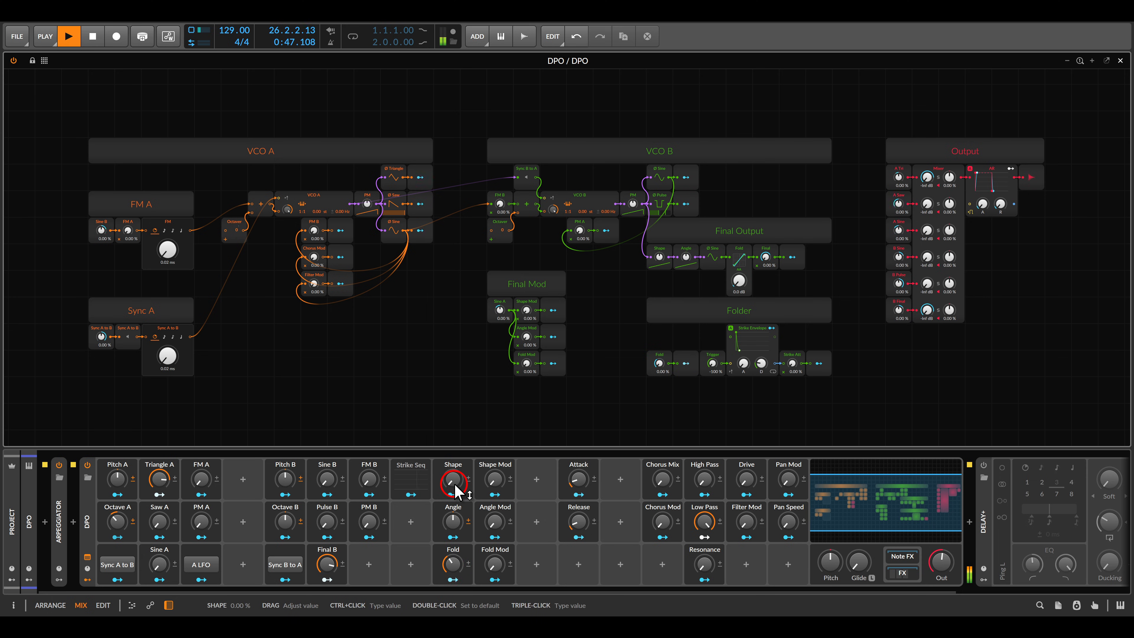
drag(456, 485, 453, 482)
drag(455, 524, 458, 529)
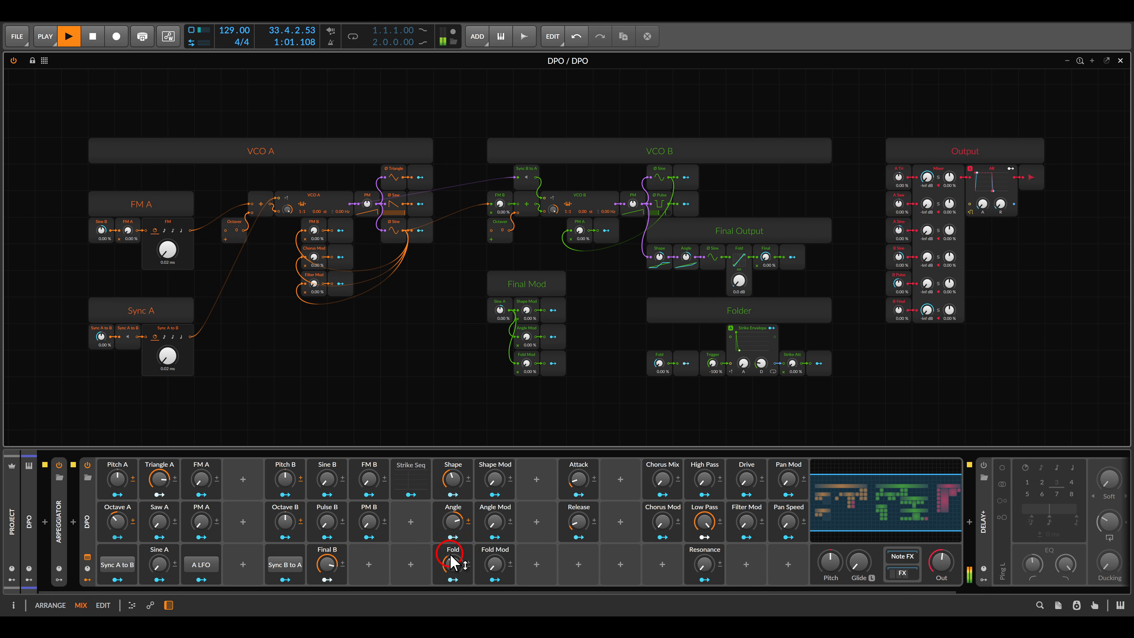
- Lower Fold to 0.00 % and turn Triangle A all the way down
drag(457, 566, 456, 564)
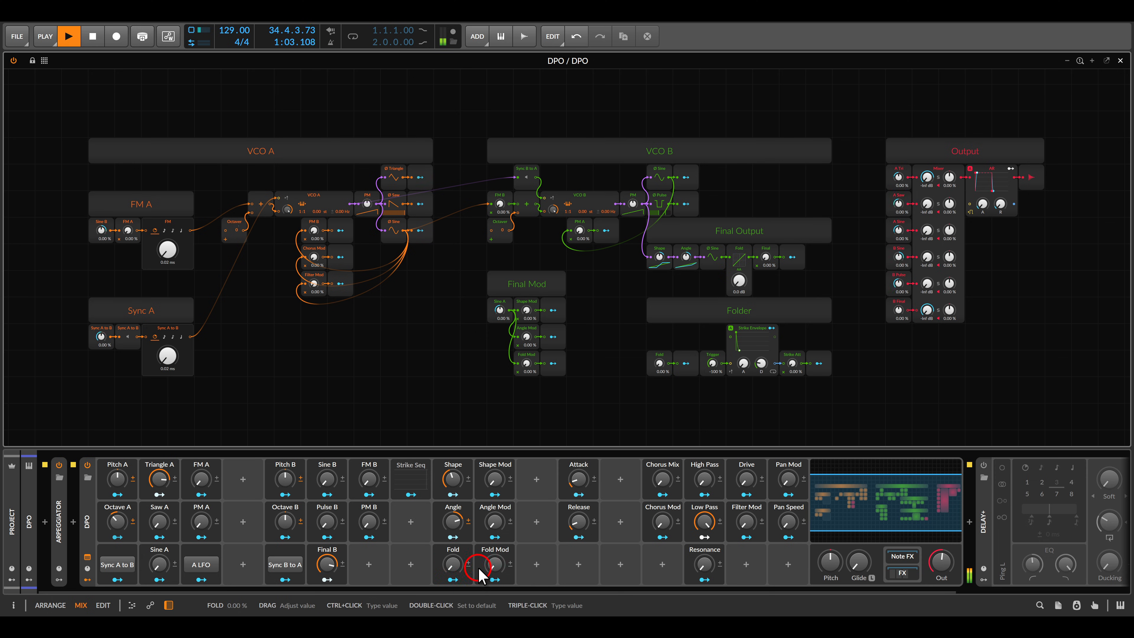
drag(157, 478, 157, 479)
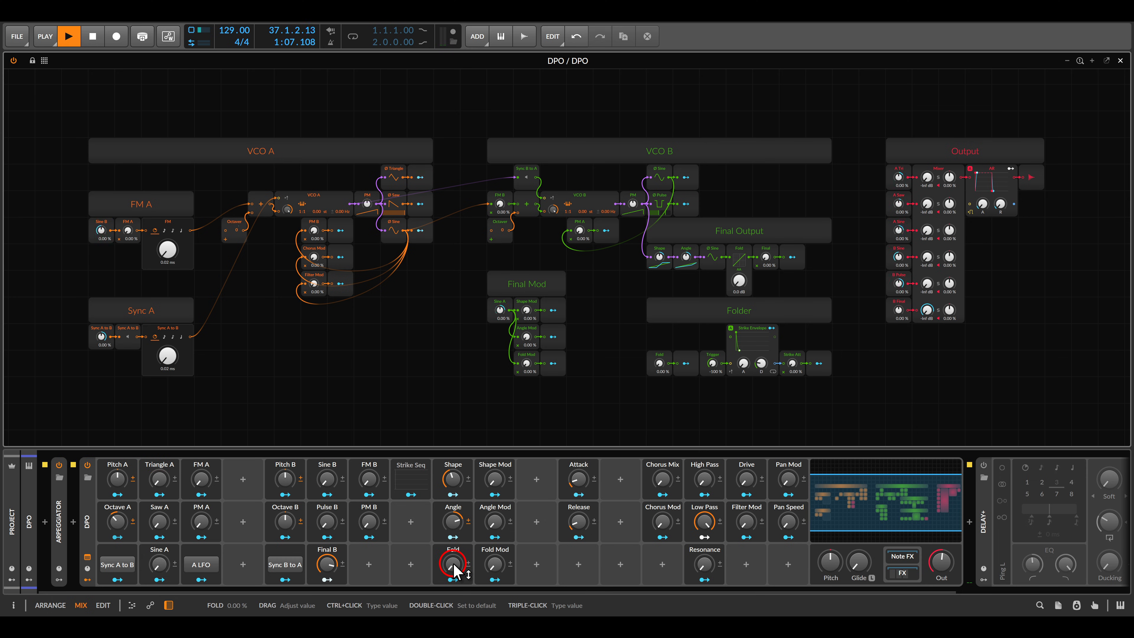
drag(455, 566, 455, 566)
- Open the Strike Seq step modulator and randomize its 32 steps
click(411, 479)
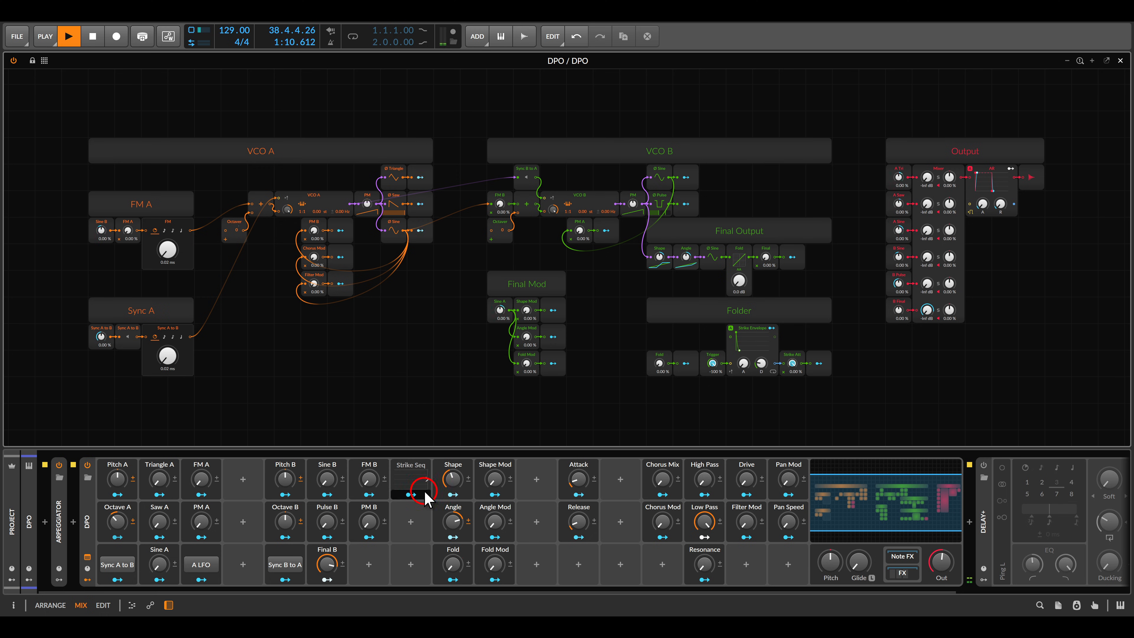
click(411, 478)
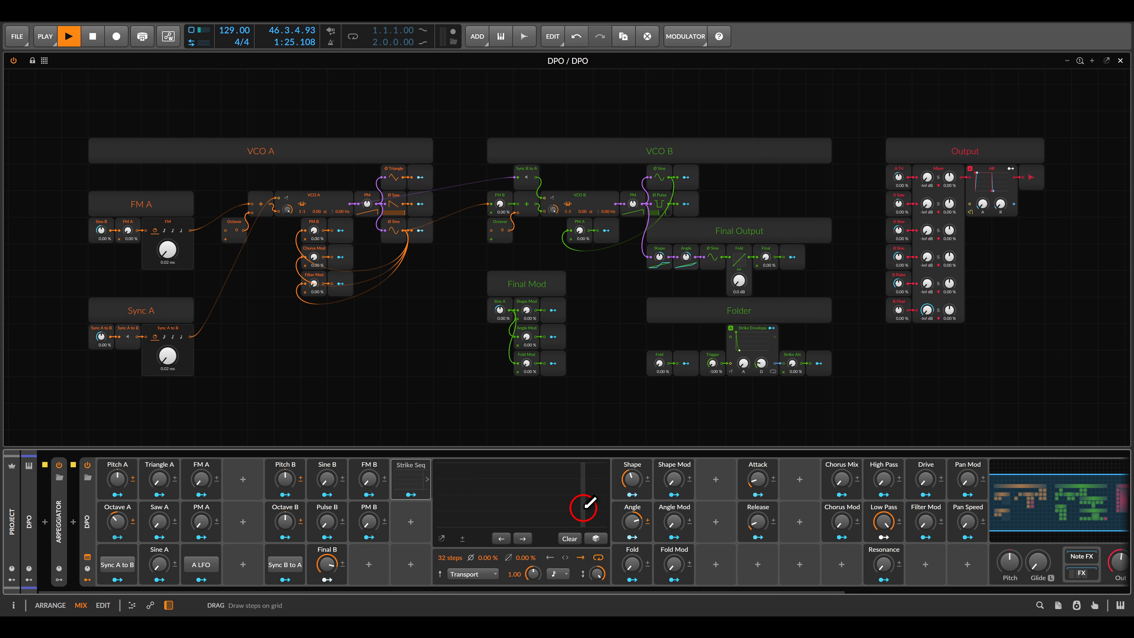
click(597, 539)
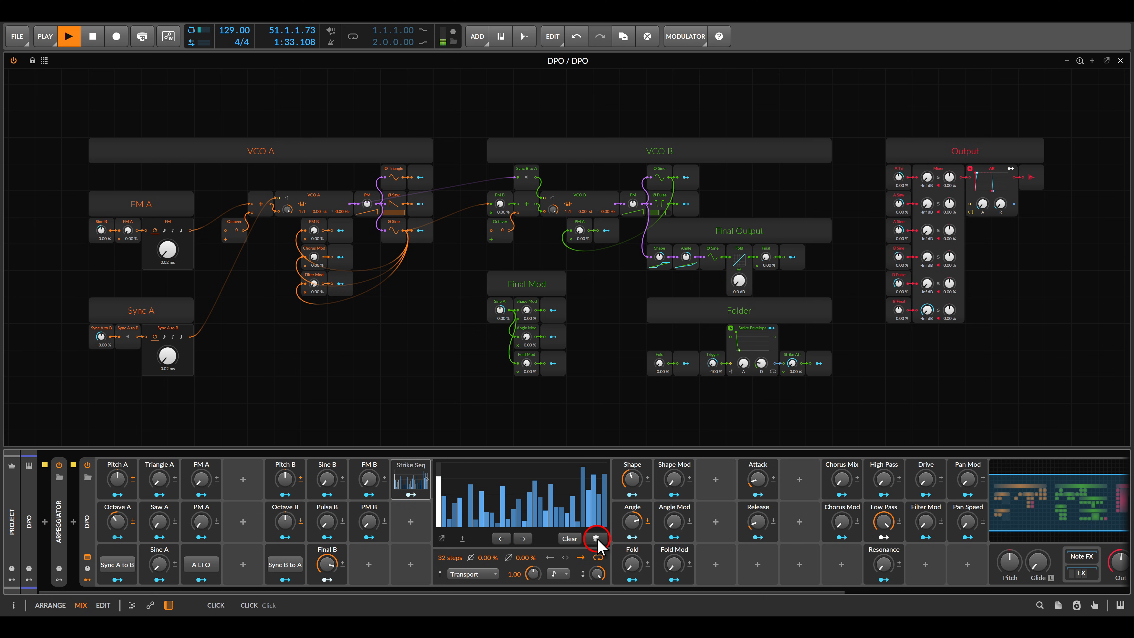
- Randomize the Strike Seq steps again, raise Triangle A and set Fold to 16.0 %
click(596, 540)
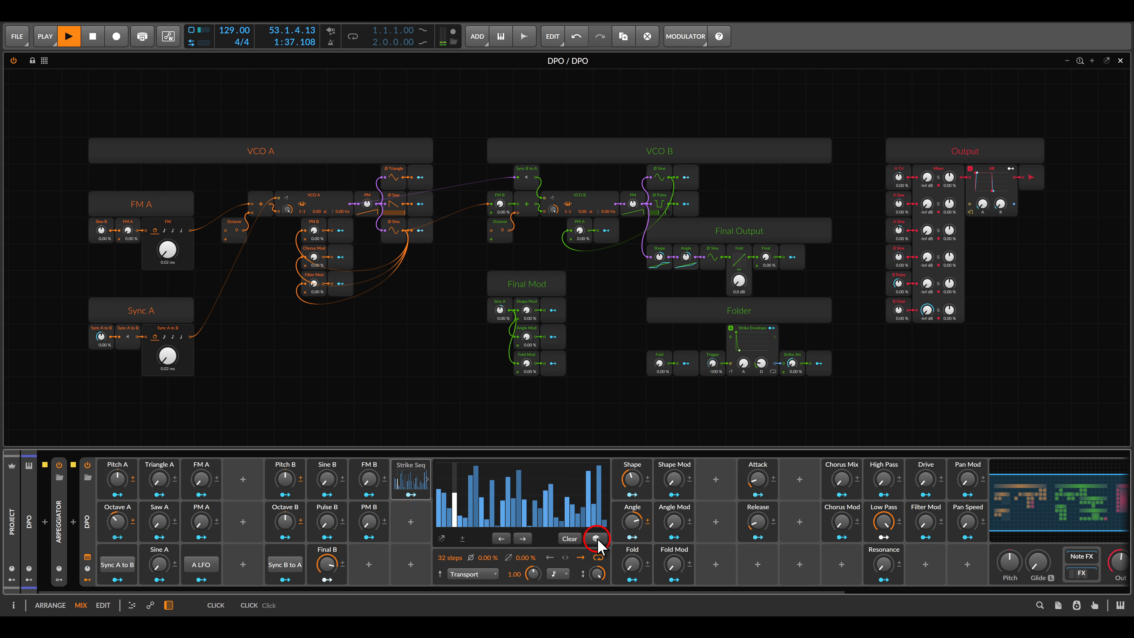
drag(157, 479, 157, 479)
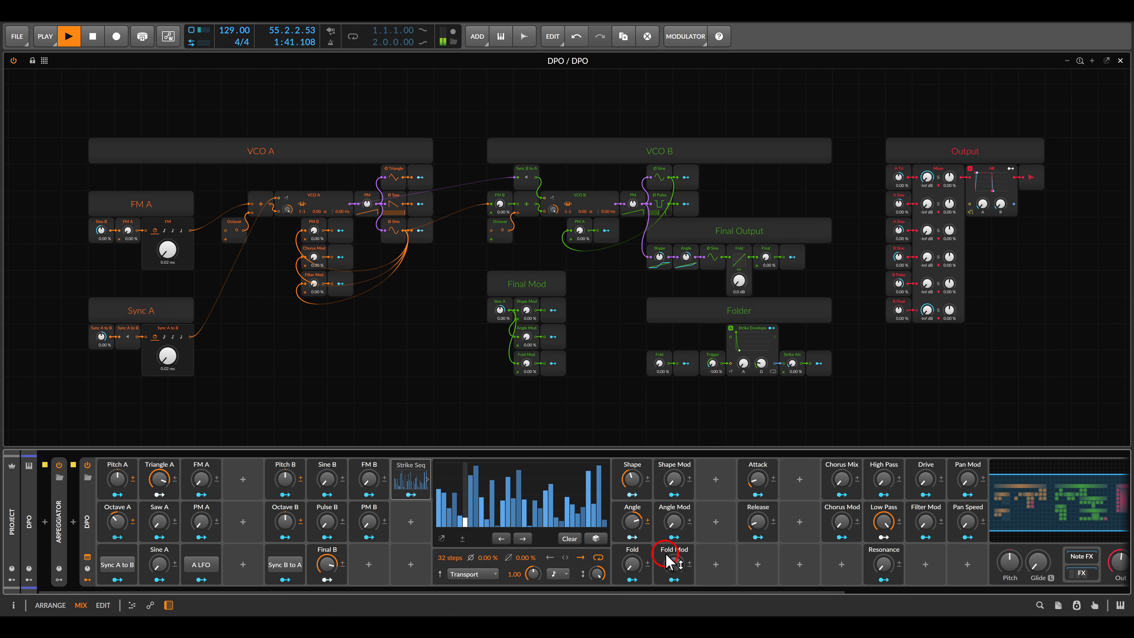
drag(637, 572, 634, 571)
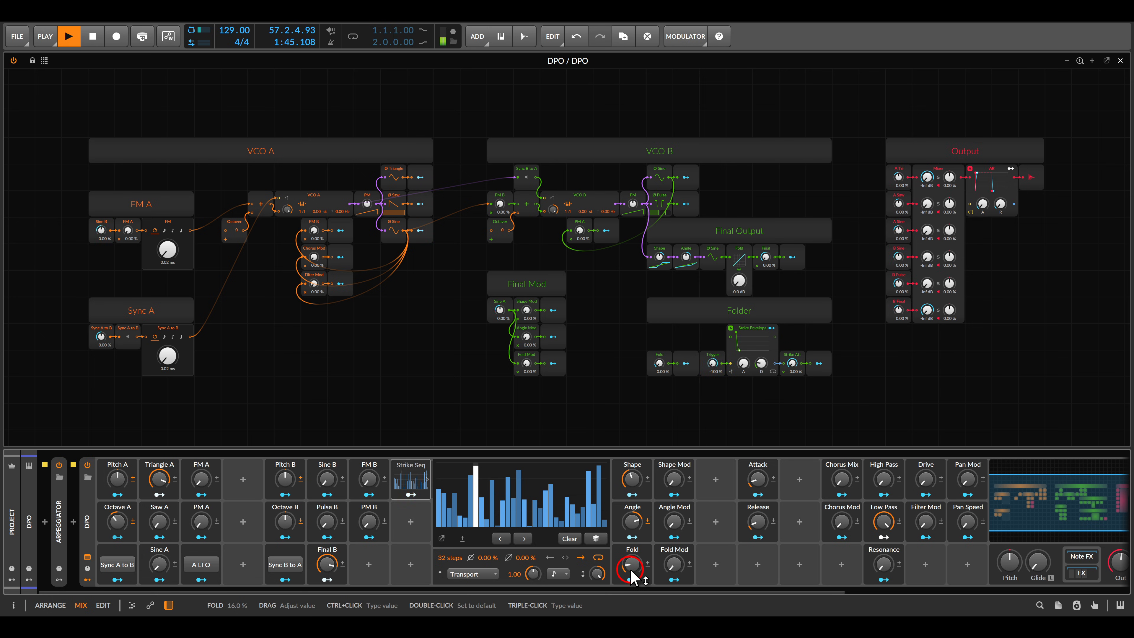
- Shorten Strike Seq to 10 steps, drawing down all but steps 1, 3 and 8 and lowering step 3 to a bit over half
click(455, 564)
mouse_move(444, 560)
mouse_down()
mouse_move(444, 590)
mouse_move(444, 564)
mouse_up()
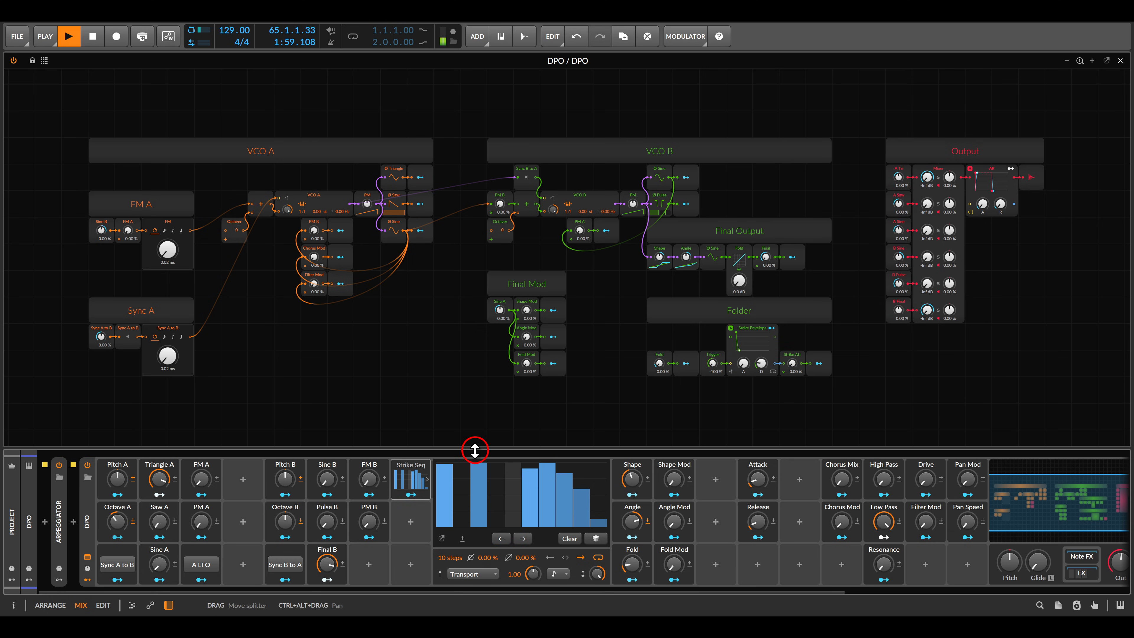
click(554, 528)
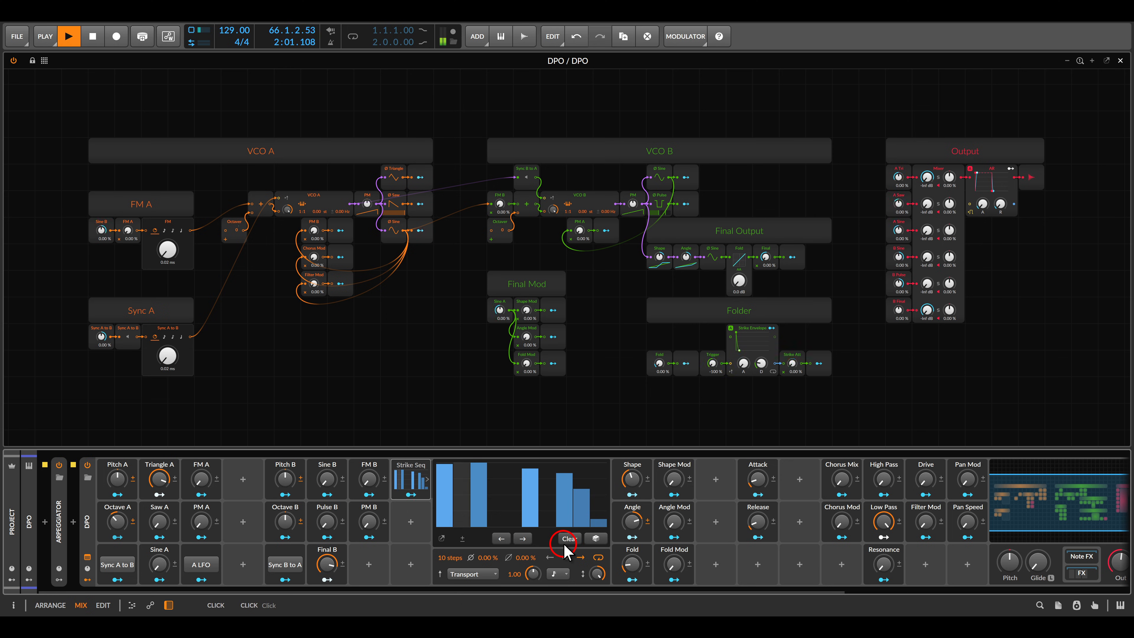
drag(530, 504, 532, 528)
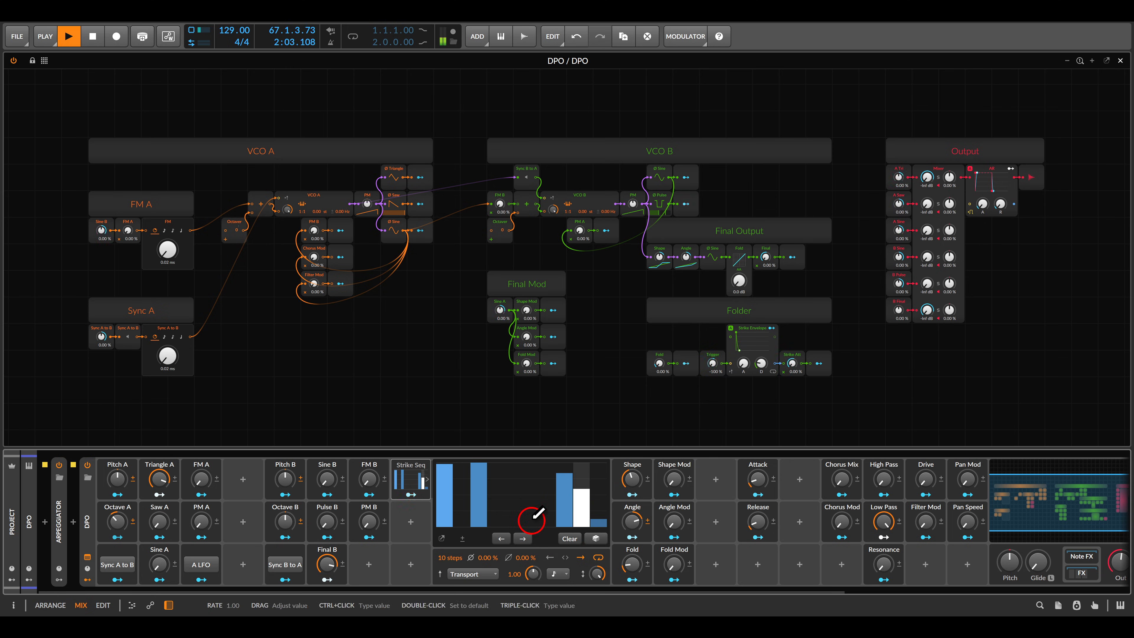
click(479, 482)
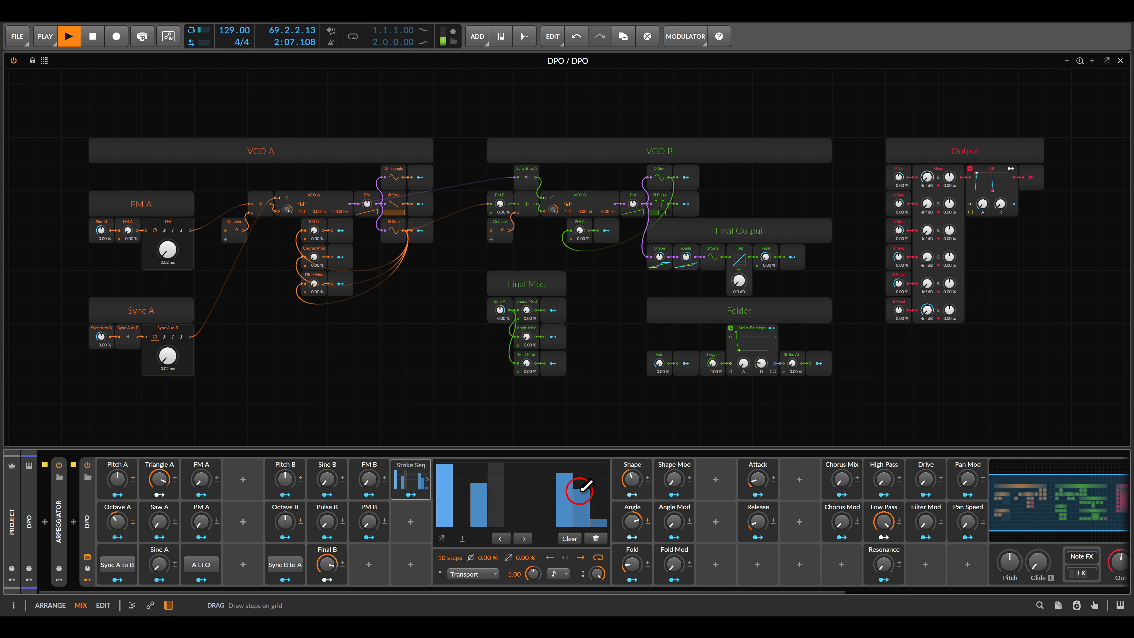
drag(580, 490, 598, 533)
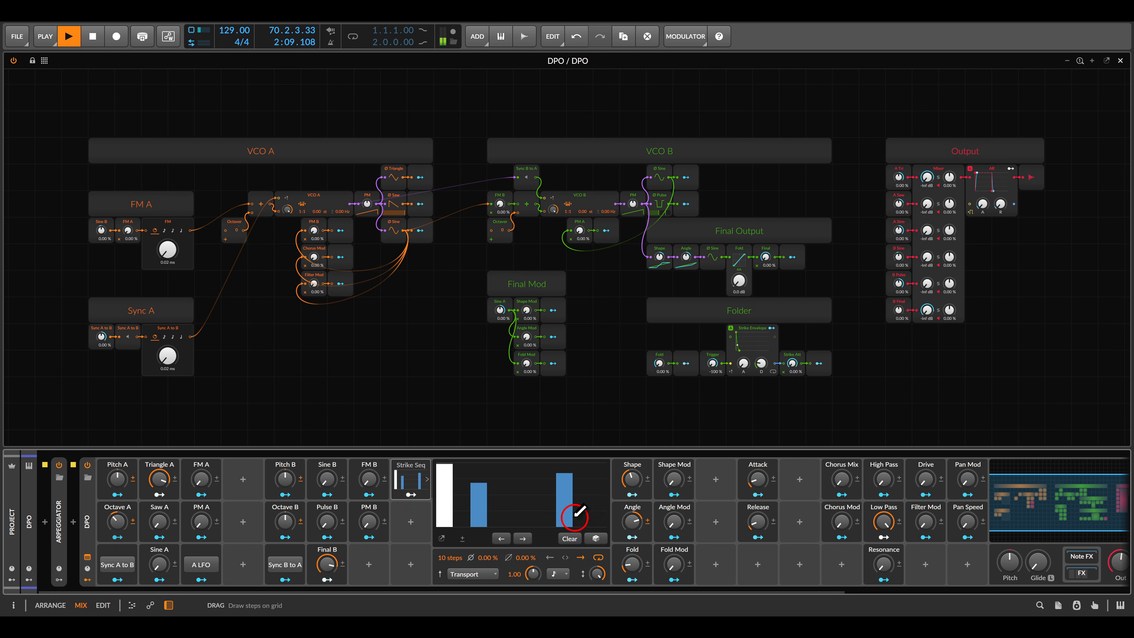
mouse_move(484, 485)
mouse_down()
mouse_move(482, 502)
mouse_move(484, 488)
mouse_up()
click(482, 502)
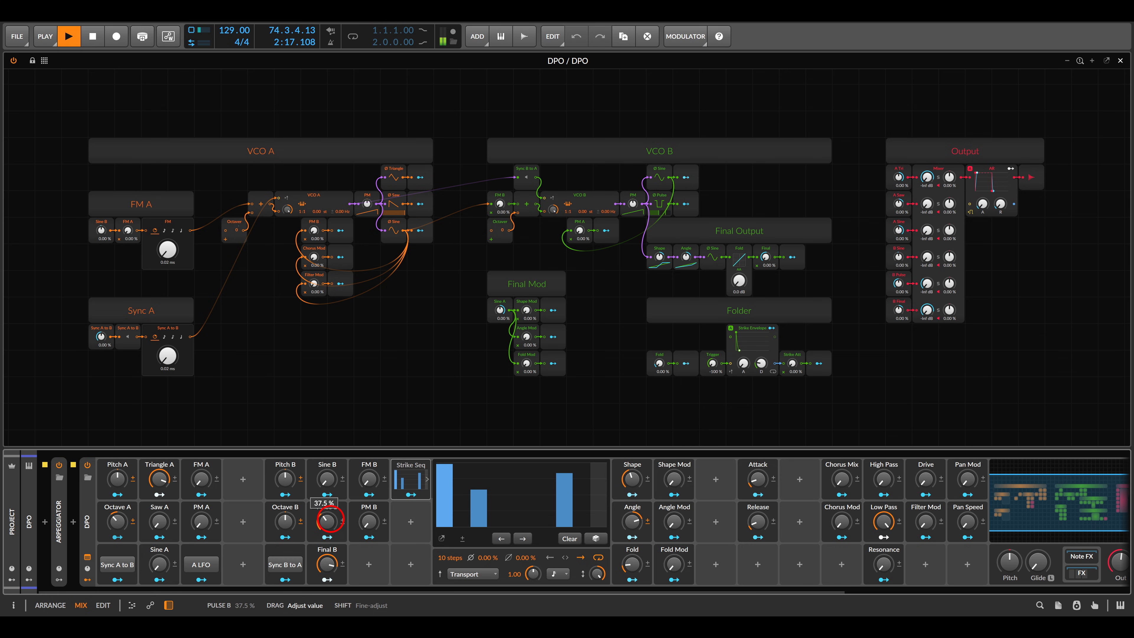
- Set Pulse B to 66.7 % and briefly try FM B and FM A, turning both back down
mouse_move(327, 520)
mouse_down()
mouse_move(327, 505)
mouse_move(329, 525)
mouse_up()
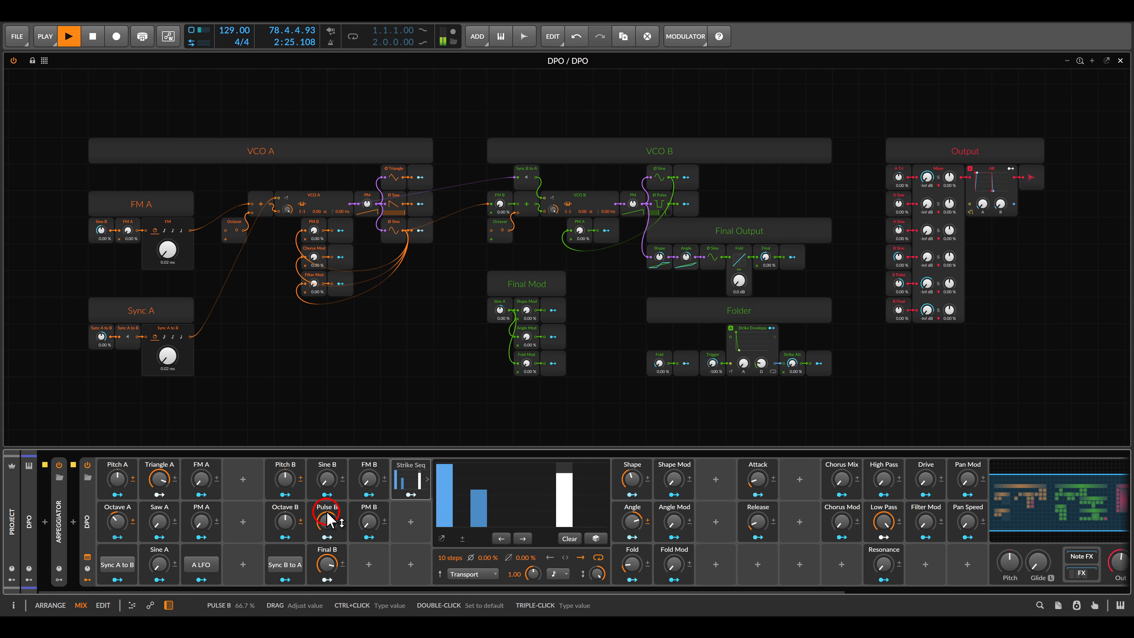
mouse_move(368, 479)
mouse_down()
mouse_move(372, 487)
mouse_move(367, 463)
mouse_move(366, 487)
mouse_up()
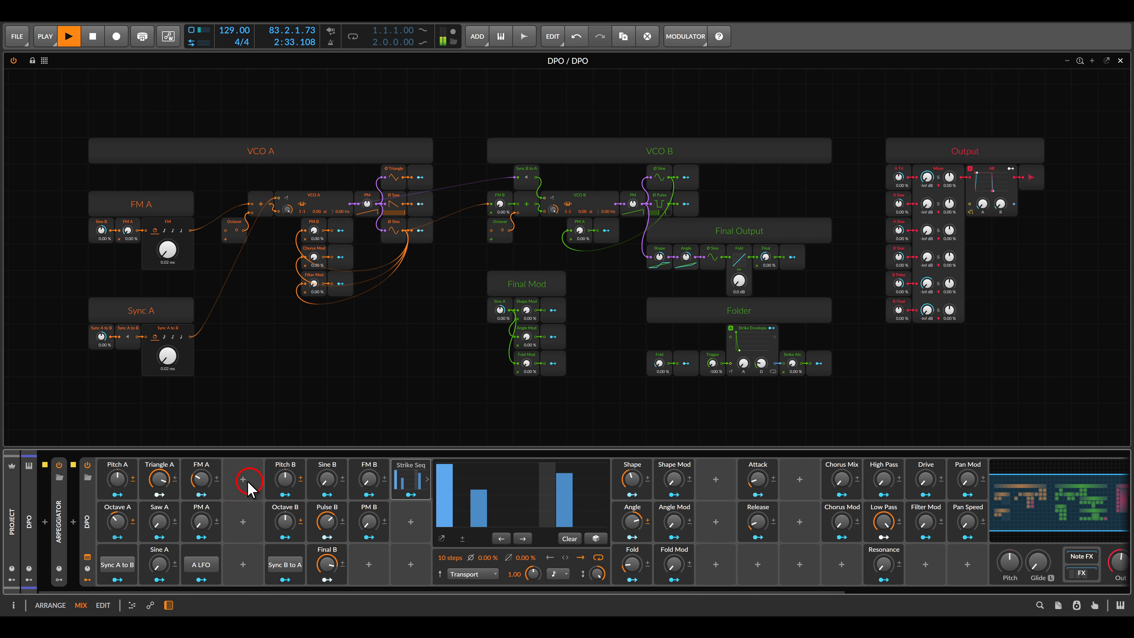
drag(202, 479, 202, 479)
- Try Sync A to B together with FM A, and switch the sync off again
click(126, 565)
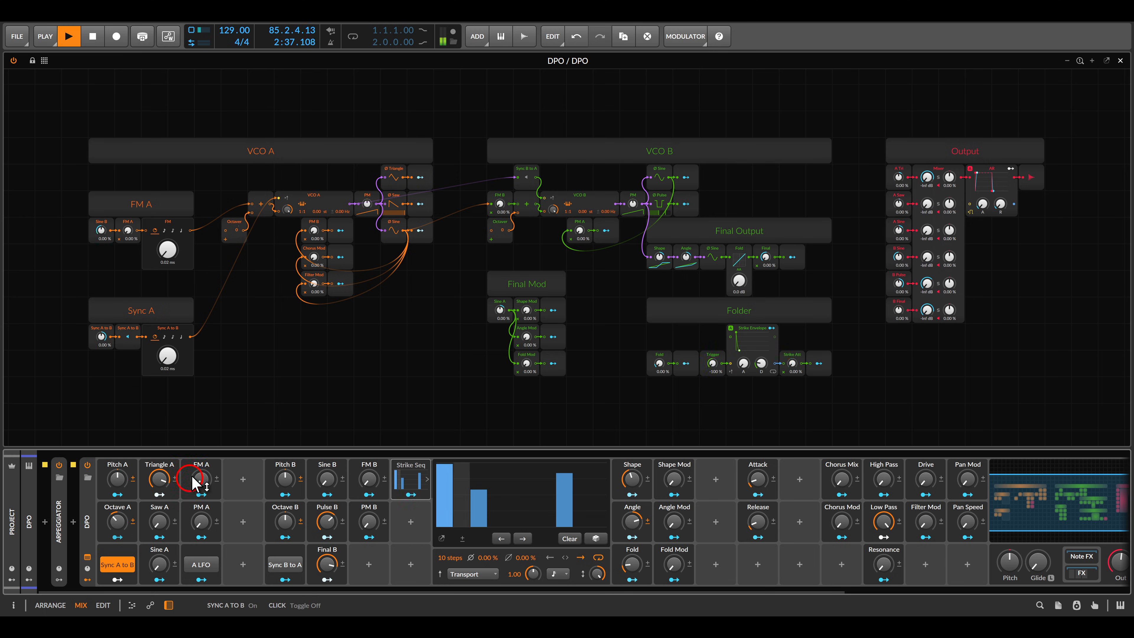
mouse_move(202, 479)
mouse_down()
mouse_move(201, 457)
mouse_move(205, 499)
mouse_up()
click(128, 564)
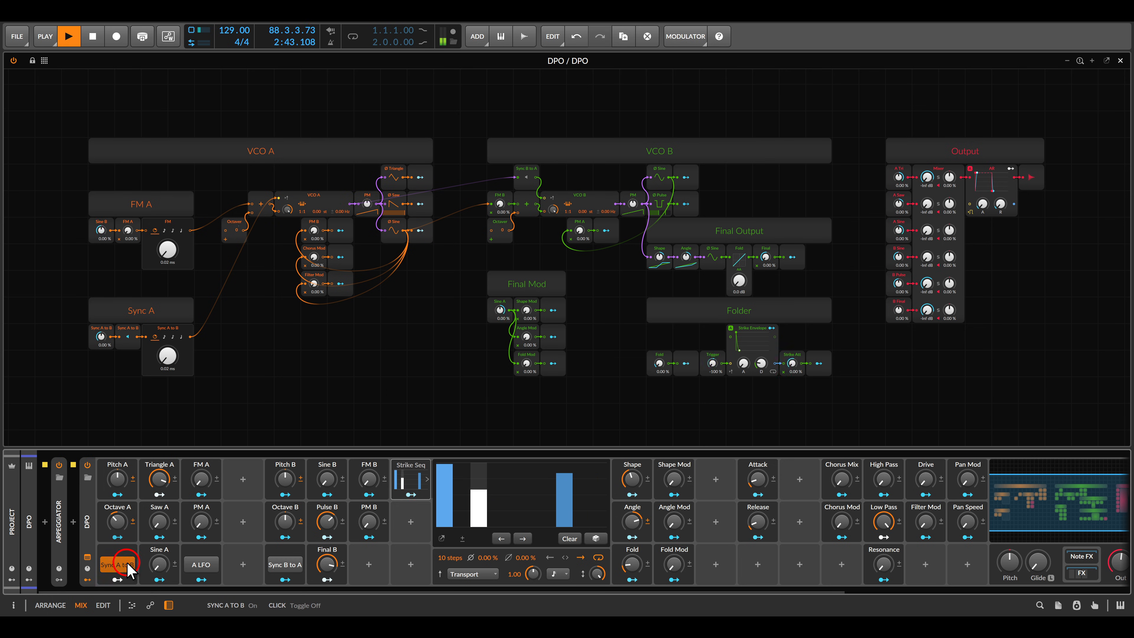
click(127, 564)
- Try Sync B to A together with FM B, and switch the sync off again
click(286, 565)
click(369, 479)
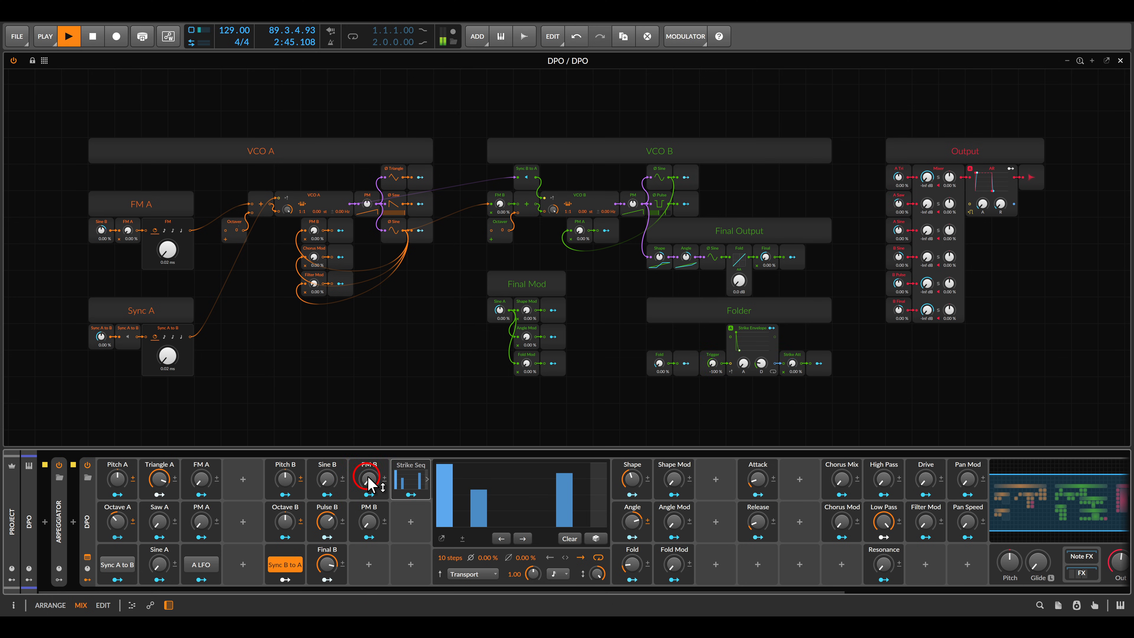
mouse_move(369, 482)
mouse_down()
mouse_move(369, 466)
mouse_move(369, 487)
mouse_up()
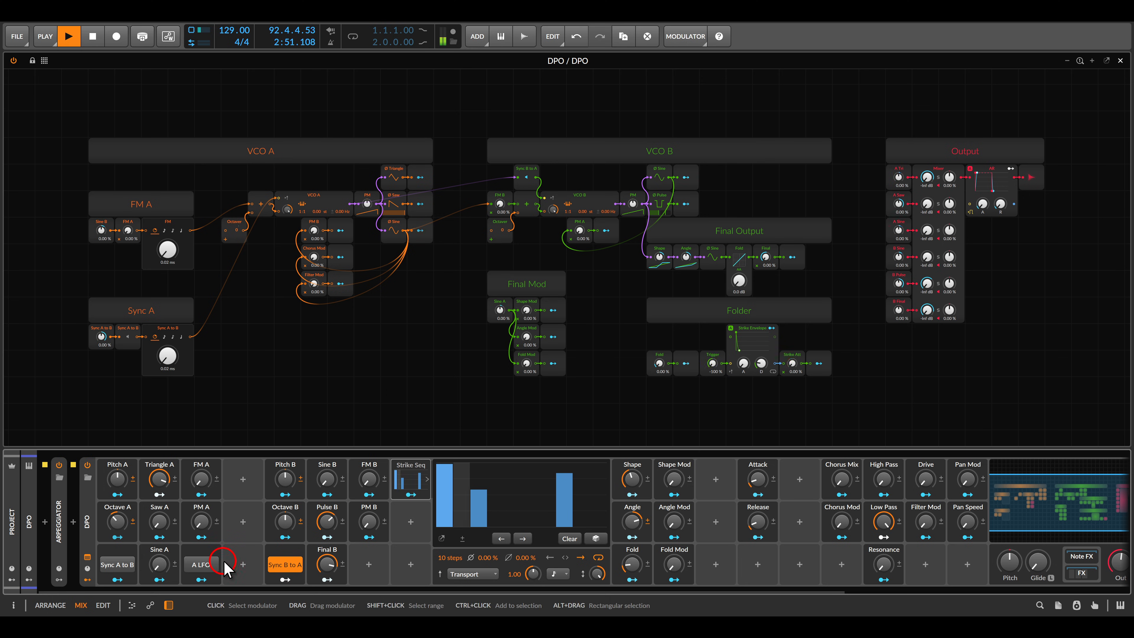
click(285, 569)
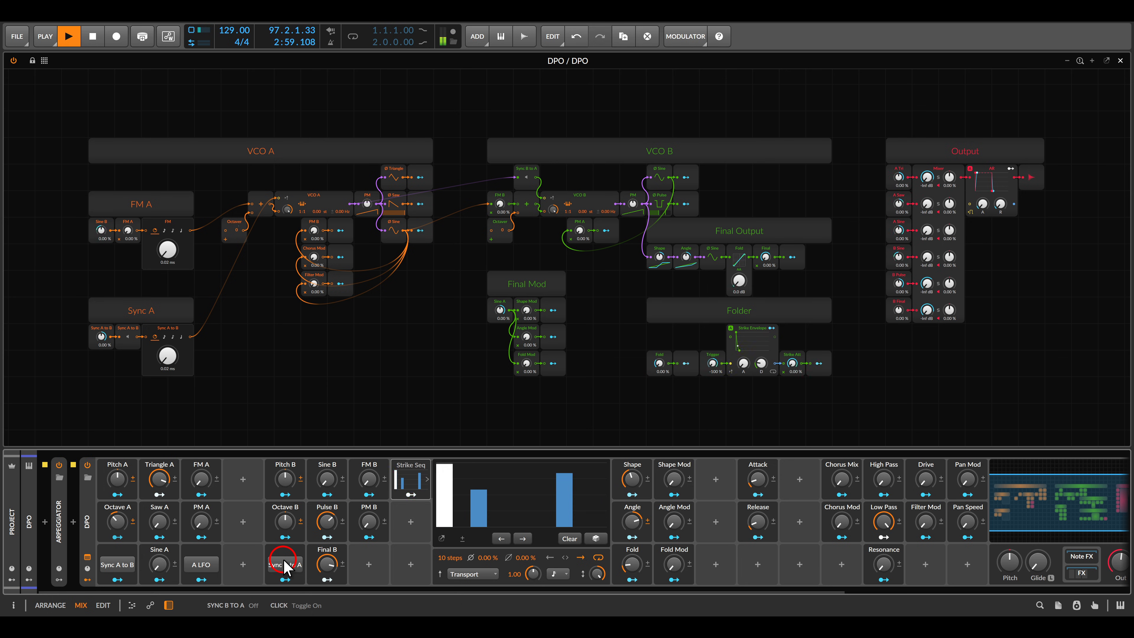
- Turn Triangle A all the way down and try VCO A as an LFO with FM B raised
click(158, 477)
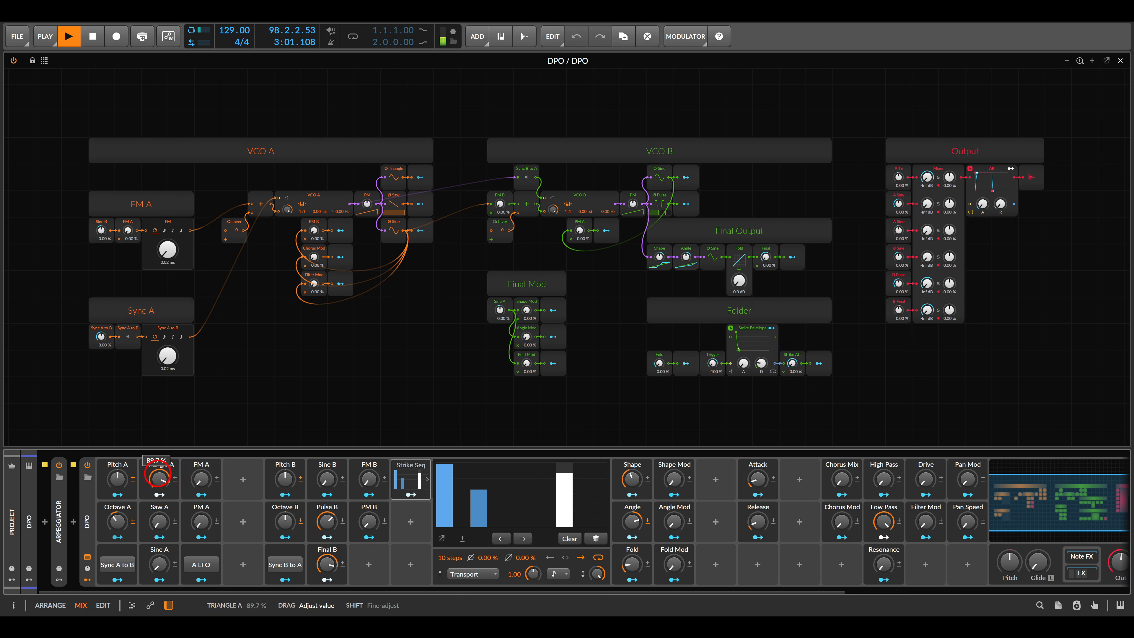
drag(158, 473, 157, 476)
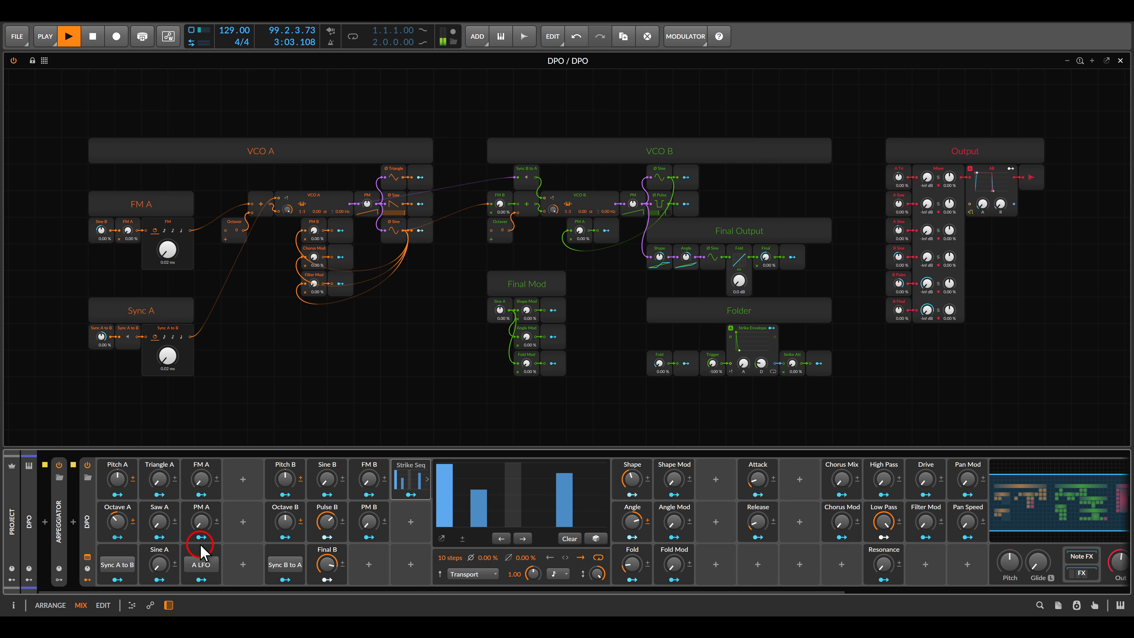
click(203, 566)
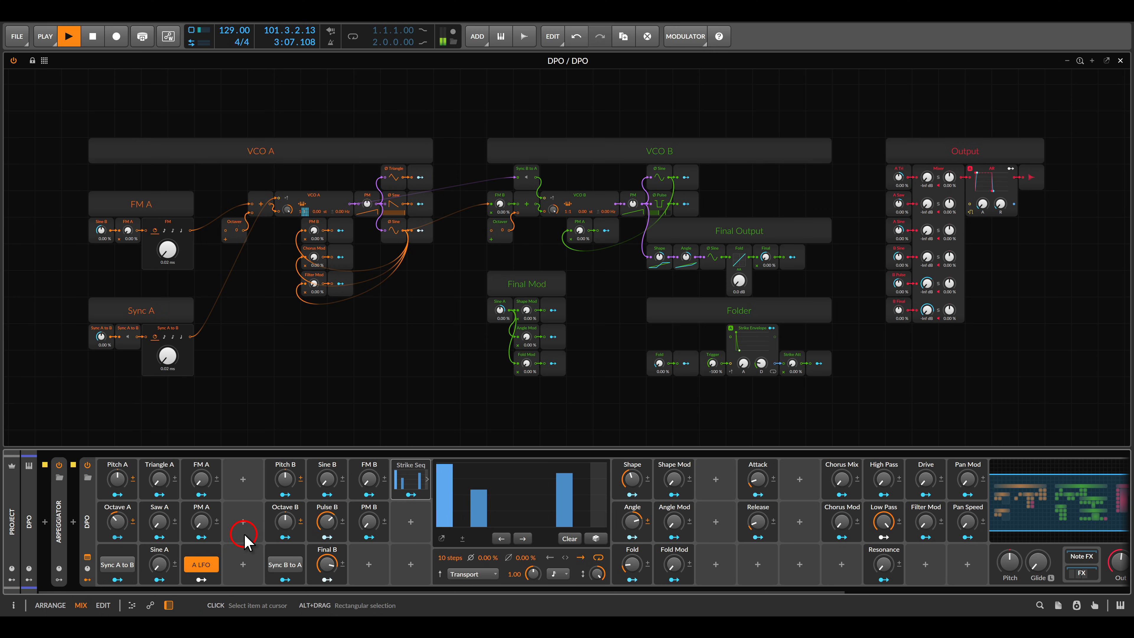
drag(372, 479, 371, 479)
- Try a faster LFO with Octave A at 100 %, Pitch A raised and FM A at 14.5 %
mouse_move(117, 521)
mouse_down()
mouse_move(111, 505)
mouse_move(109, 527)
mouse_up()
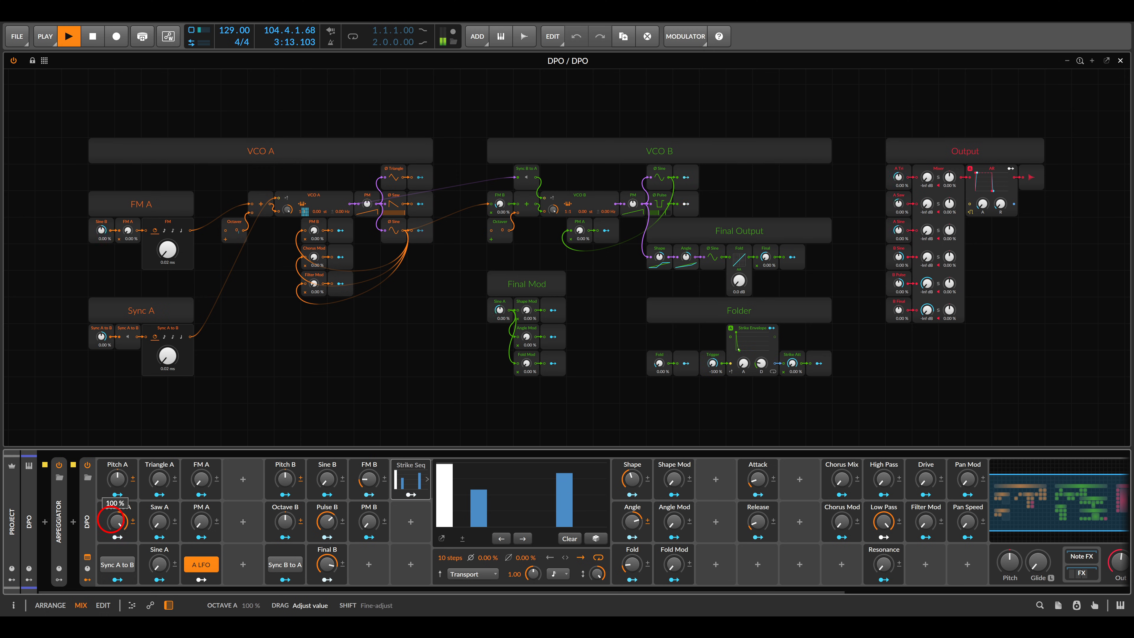
drag(117, 479, 118, 480)
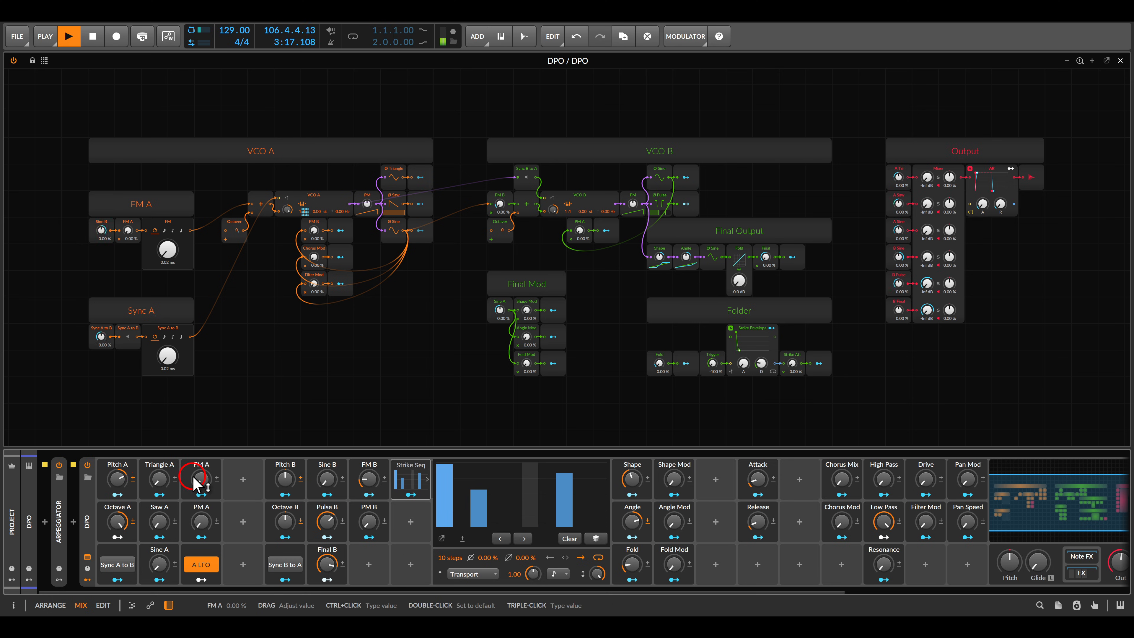
drag(204, 482, 204, 483)
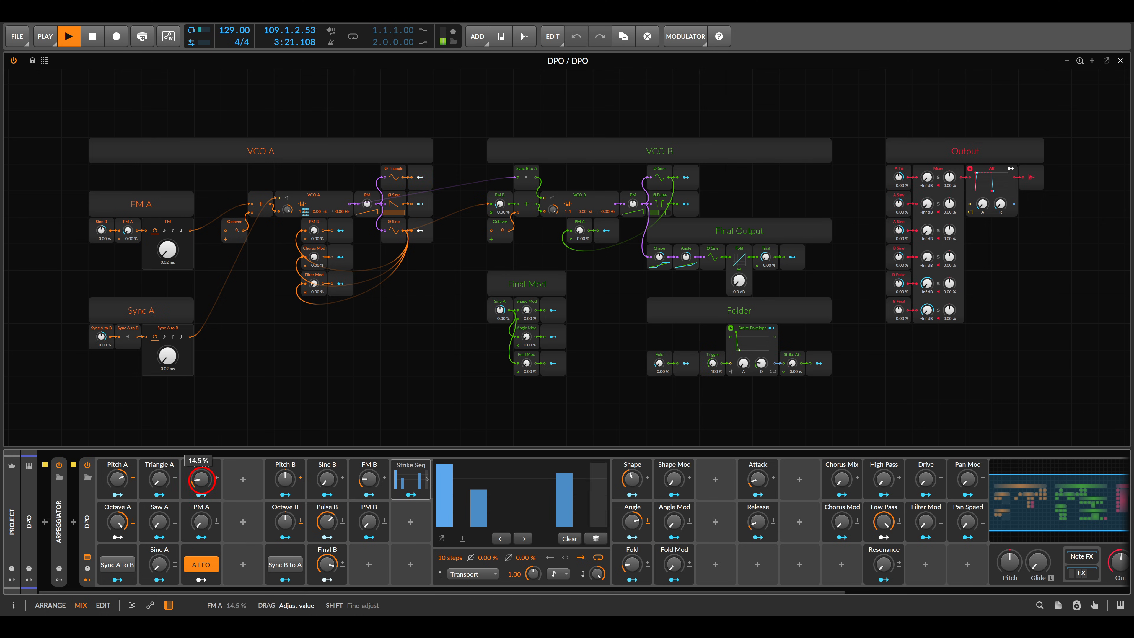
- Turn FM B back down, raise Triangle A and lower Octave A below centre
drag(369, 479, 369, 479)
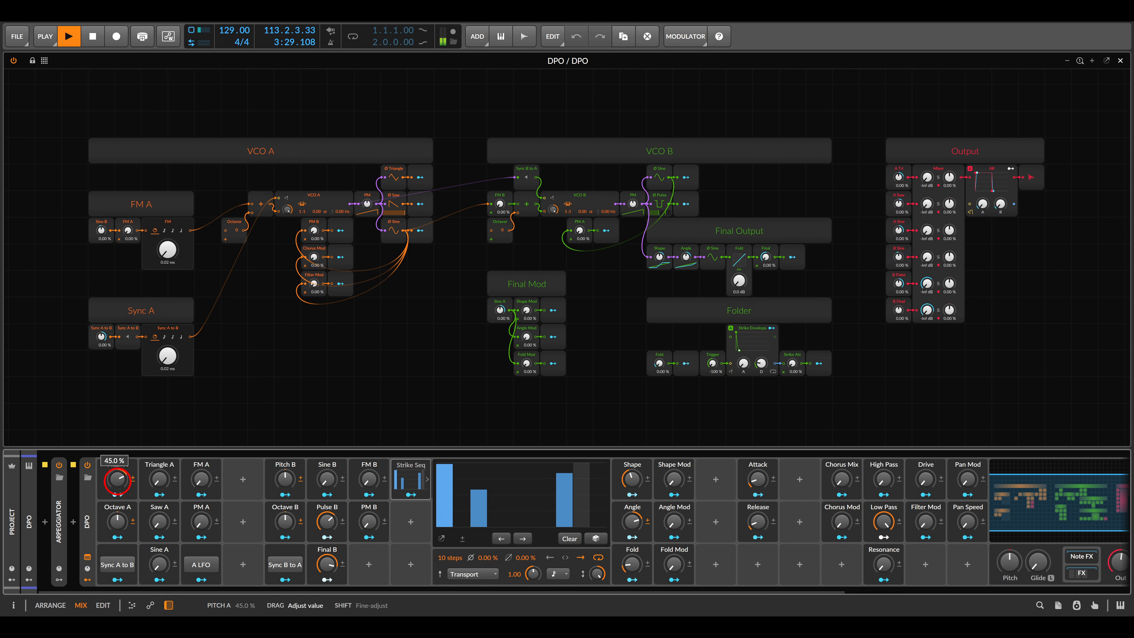
click(159, 480)
drag(118, 522, 118, 522)
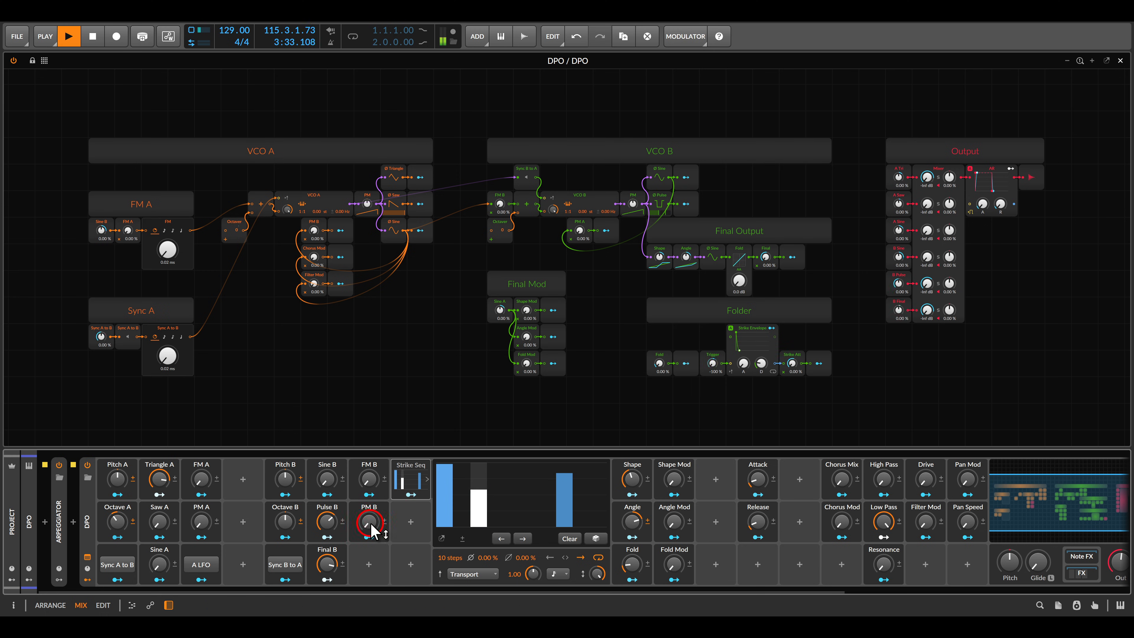
- Try PM B up to 57.3 % and PM A at 20.0 % with Sync B to A on, ending with PM B at 0.00 % and sync off
drag(373, 526, 370, 521)
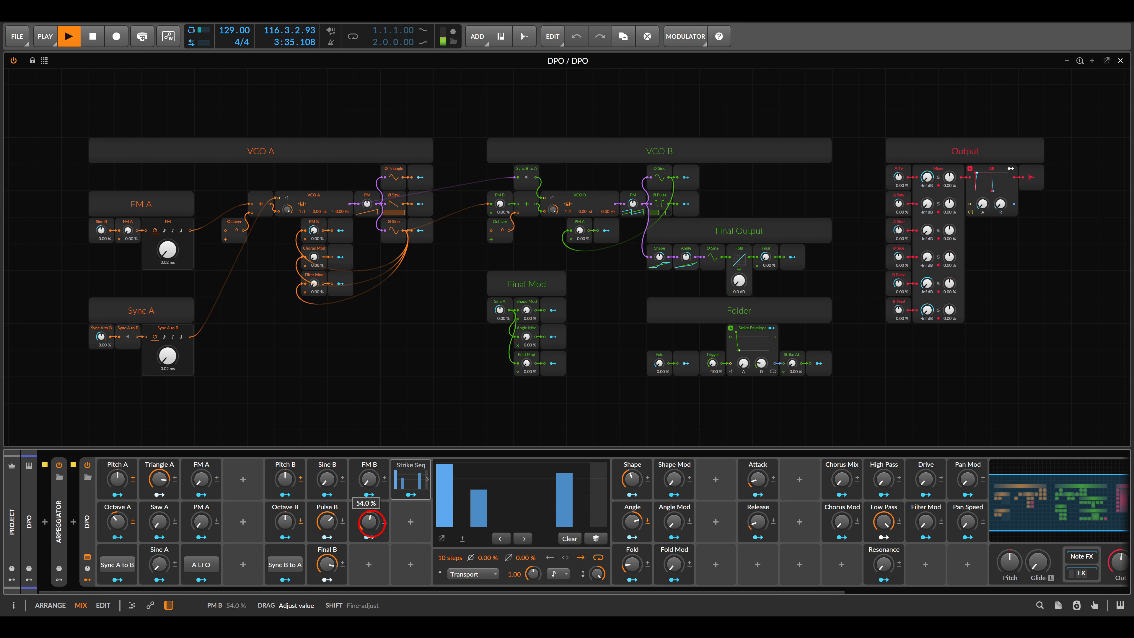
mouse_move(200, 526)
mouse_down()
mouse_move(200, 508)
mouse_move(200, 520)
mouse_up()
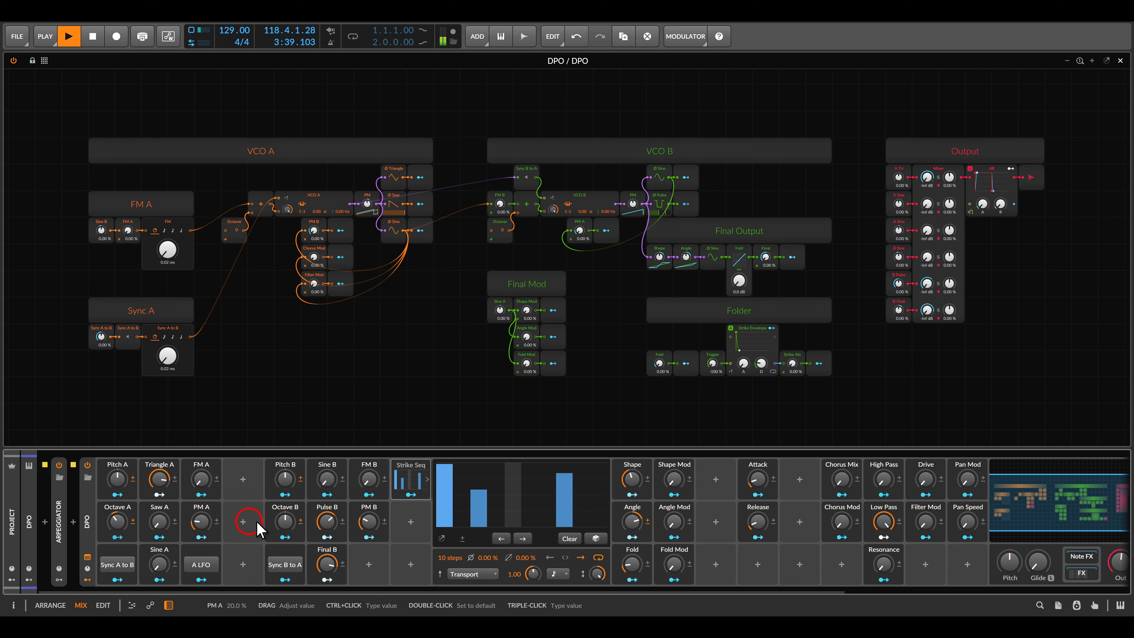
click(302, 564)
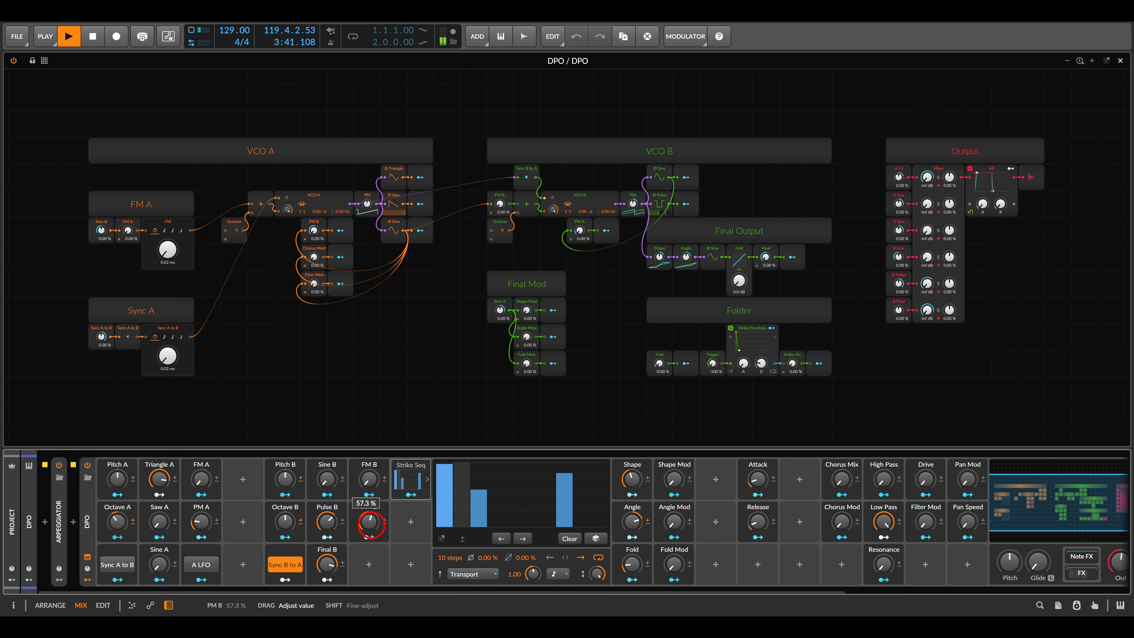
click(369, 483)
mouse_move(370, 490)
mouse_down()
mouse_move(370, 479)
mouse_move(370, 491)
mouse_up()
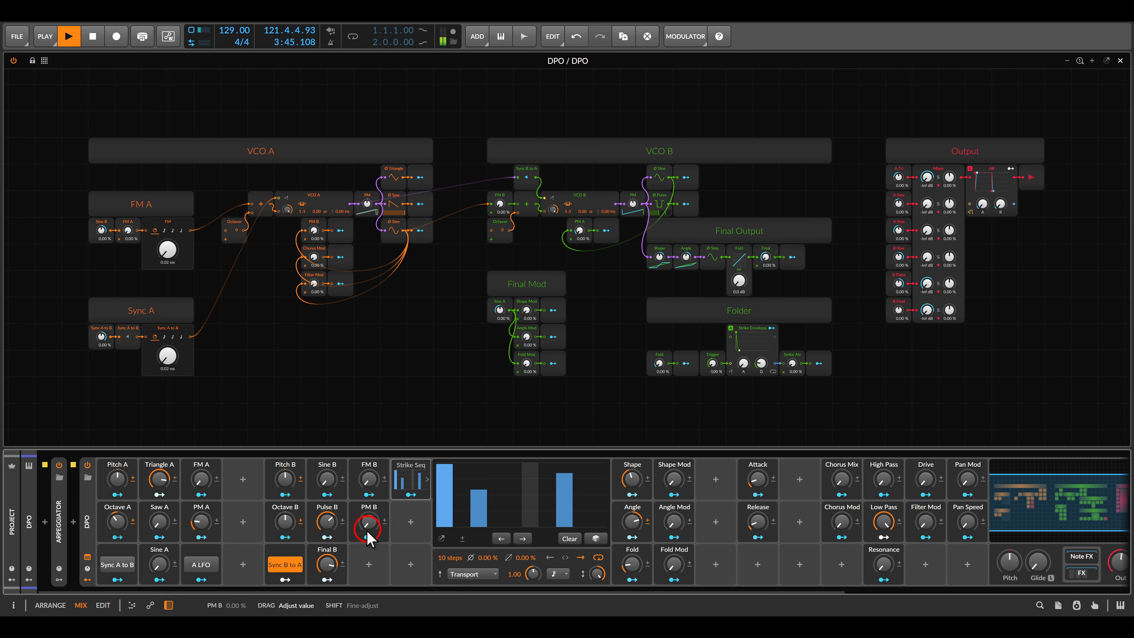
click(295, 568)
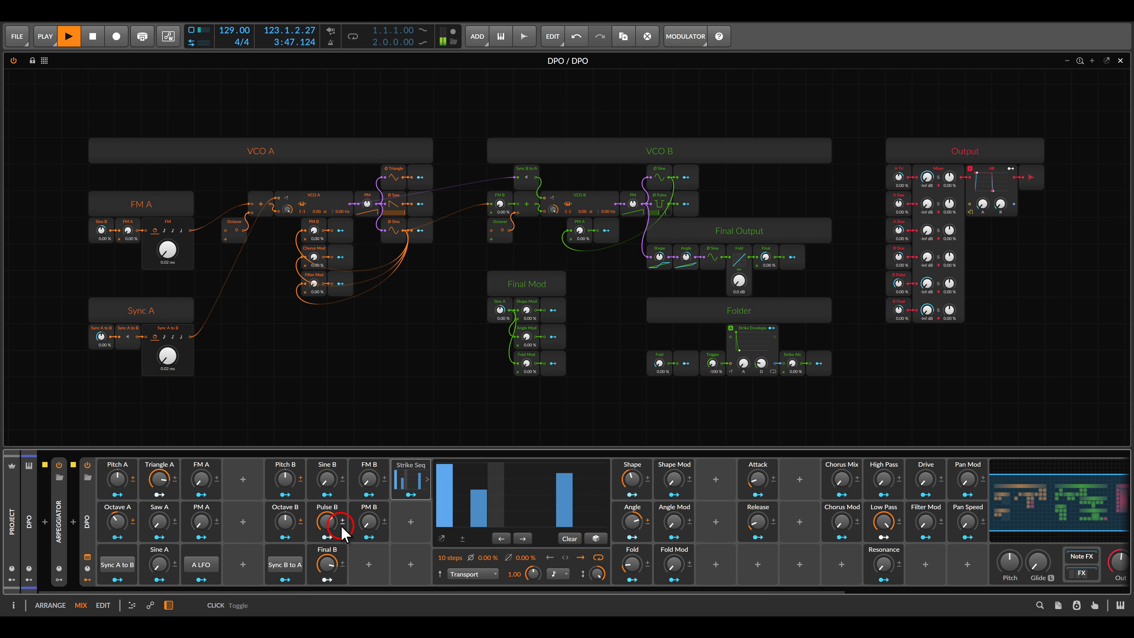
- Check what the PM B modulator is mapped to and leave mapping mode
click(364, 538)
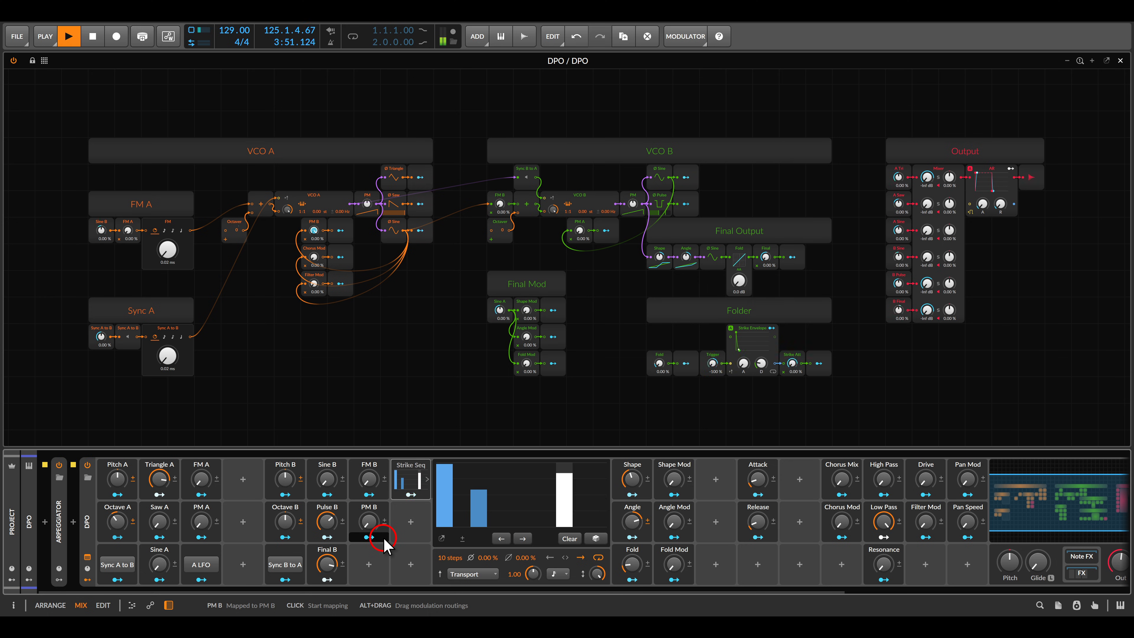
click(383, 537)
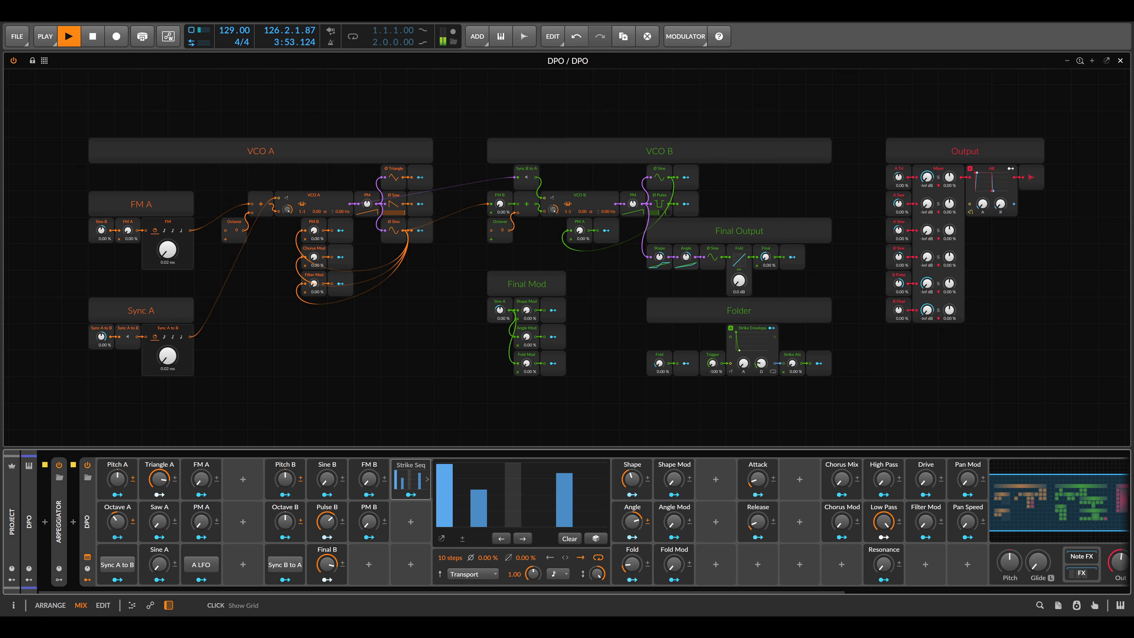
click(688, 478)
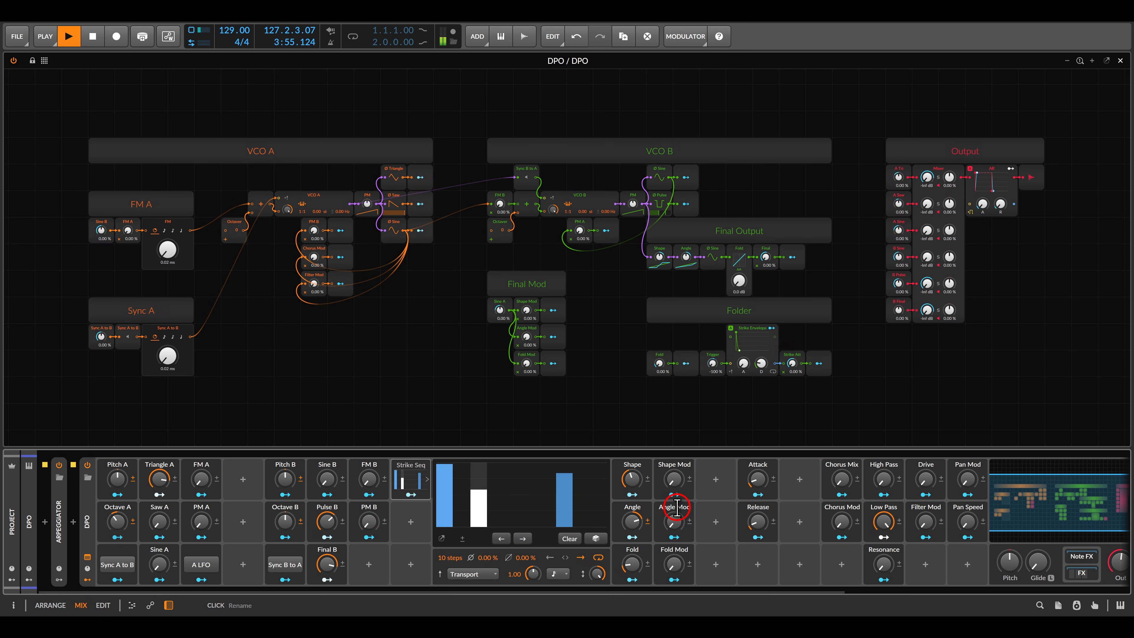
- Draw all Strike Seq steps down to 0 % and collapse the modulator's editor
click(410, 480)
click(426, 480)
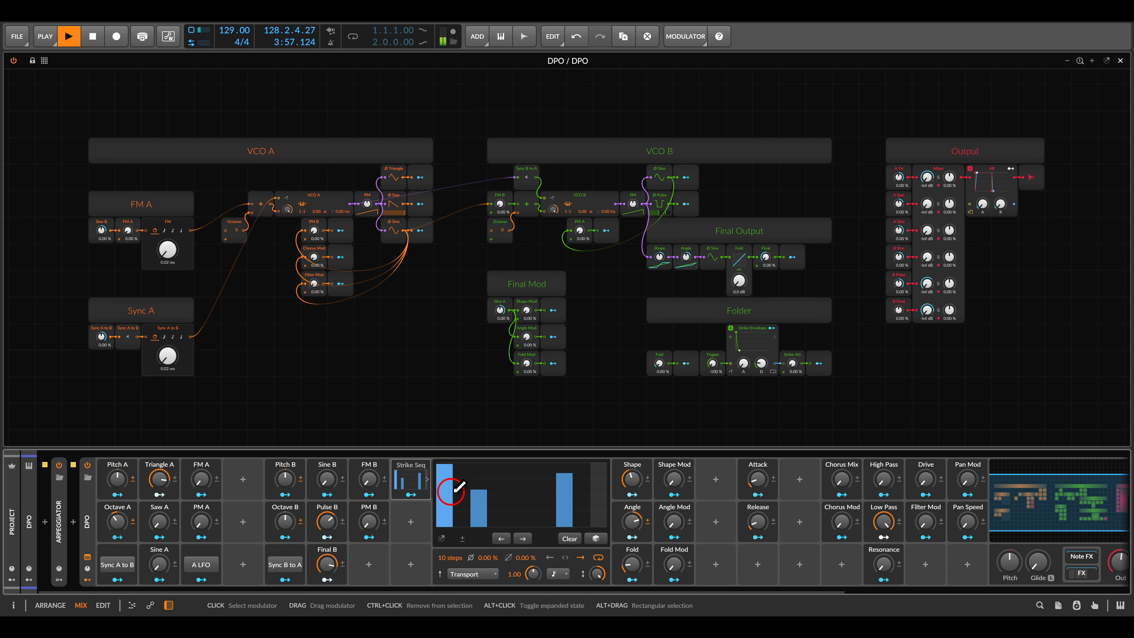
mouse_move(476, 522)
mouse_down()
mouse_move(439, 541)
mouse_move(565, 551)
mouse_up()
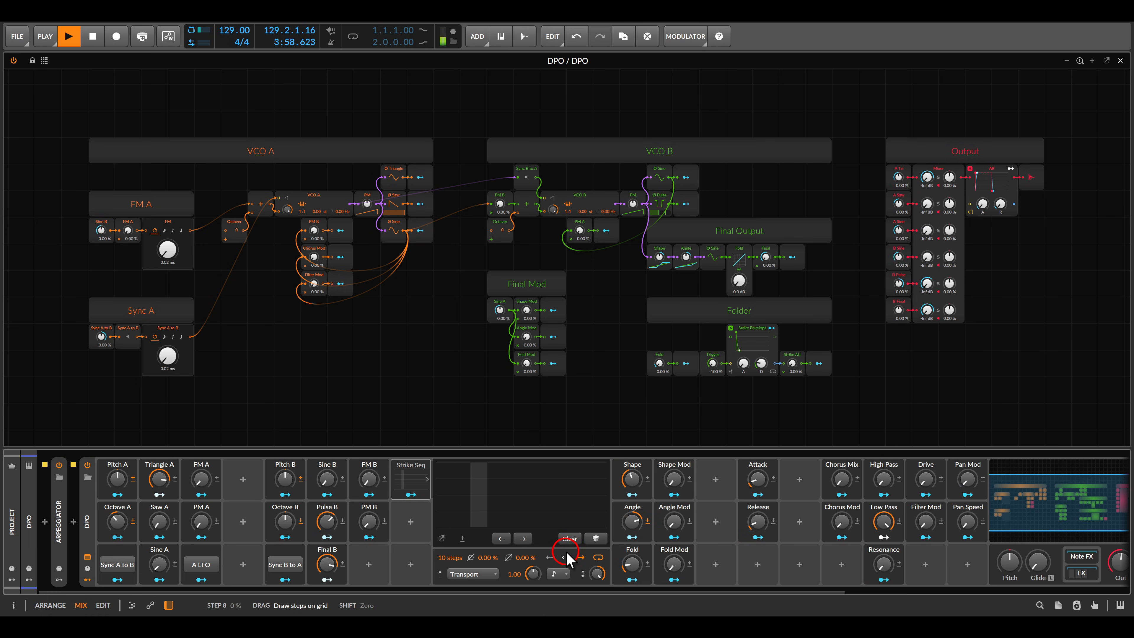
click(402, 481)
click(537, 523)
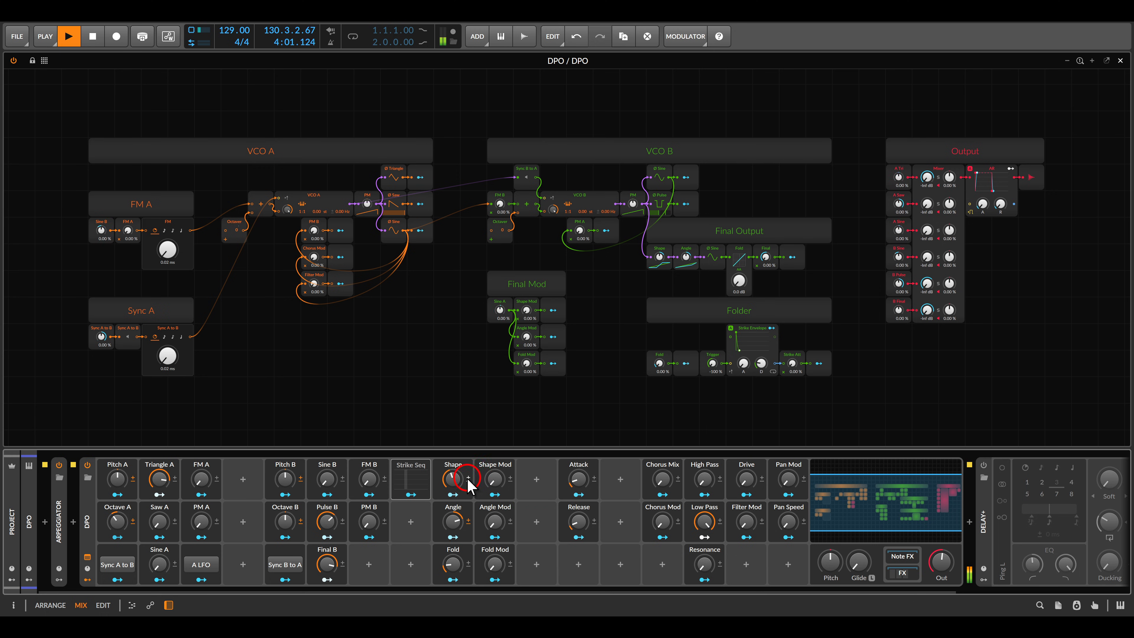
- Raise Shape Mod to 67.3 %, readjust Octave A and turn Pitch B well above centre
drag(494, 481, 494, 471)
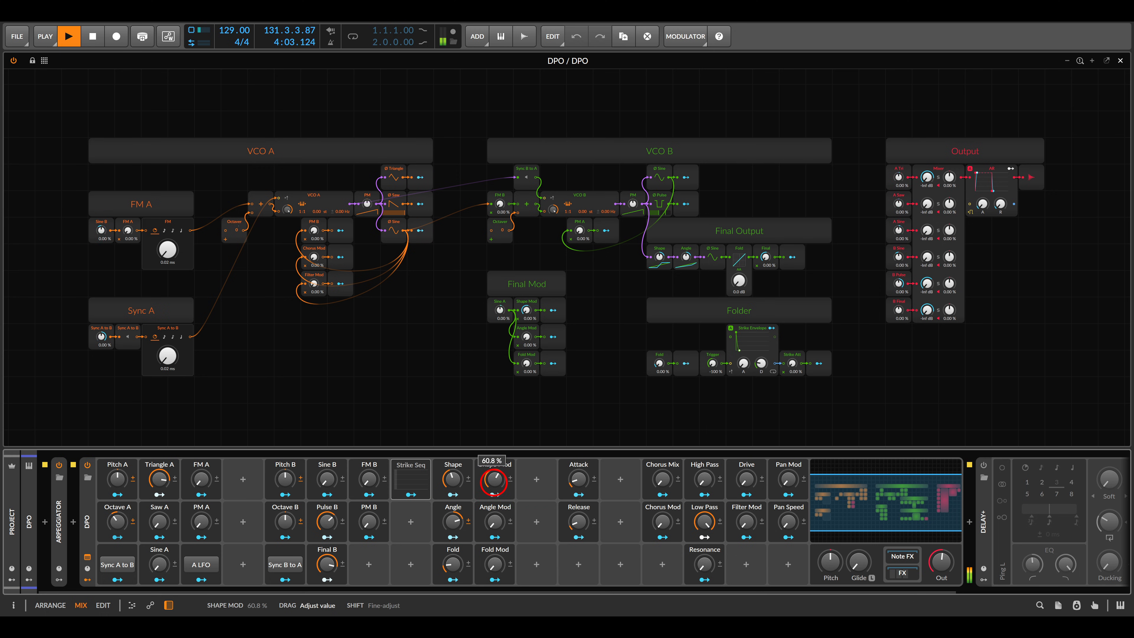
drag(115, 527, 115, 527)
drag(493, 481, 493, 442)
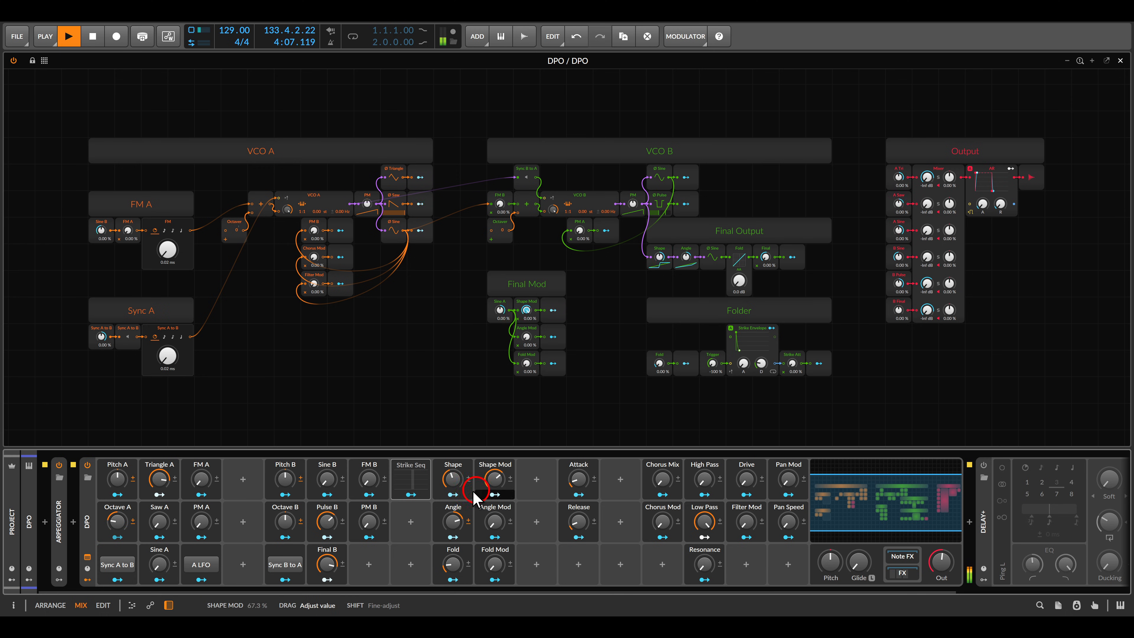
drag(116, 520, 116, 513)
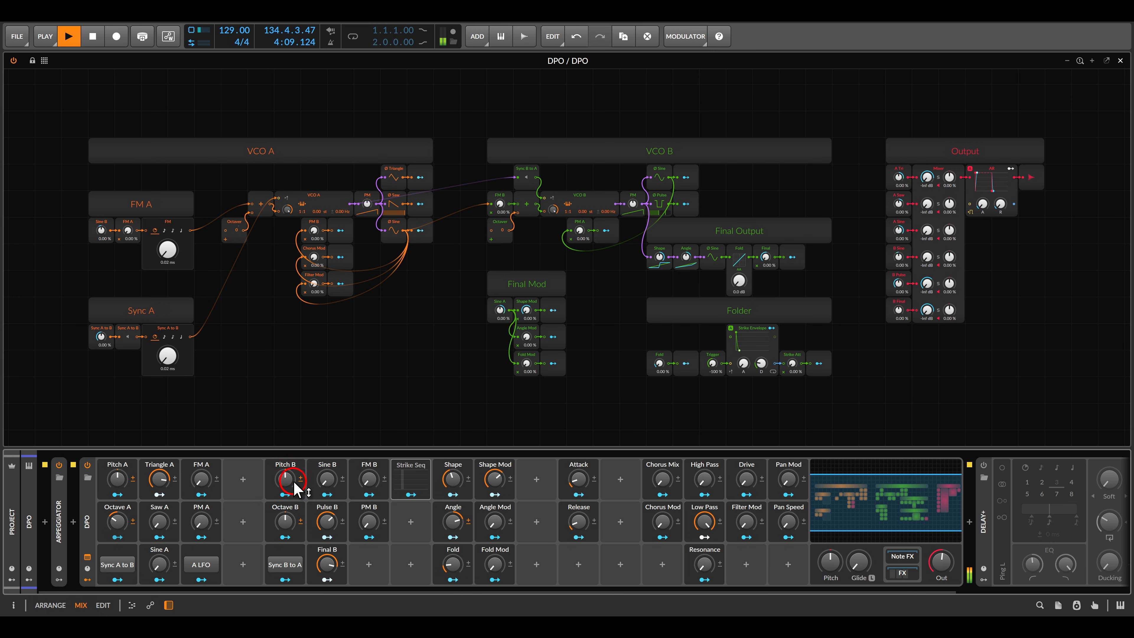
mouse_move(286, 489)
mouse_down()
mouse_move(286, 473)
mouse_move(285, 492)
mouse_up()
- Raise Angle Mod and Fold Mod past halfway and bring PM A up slightly
click(494, 521)
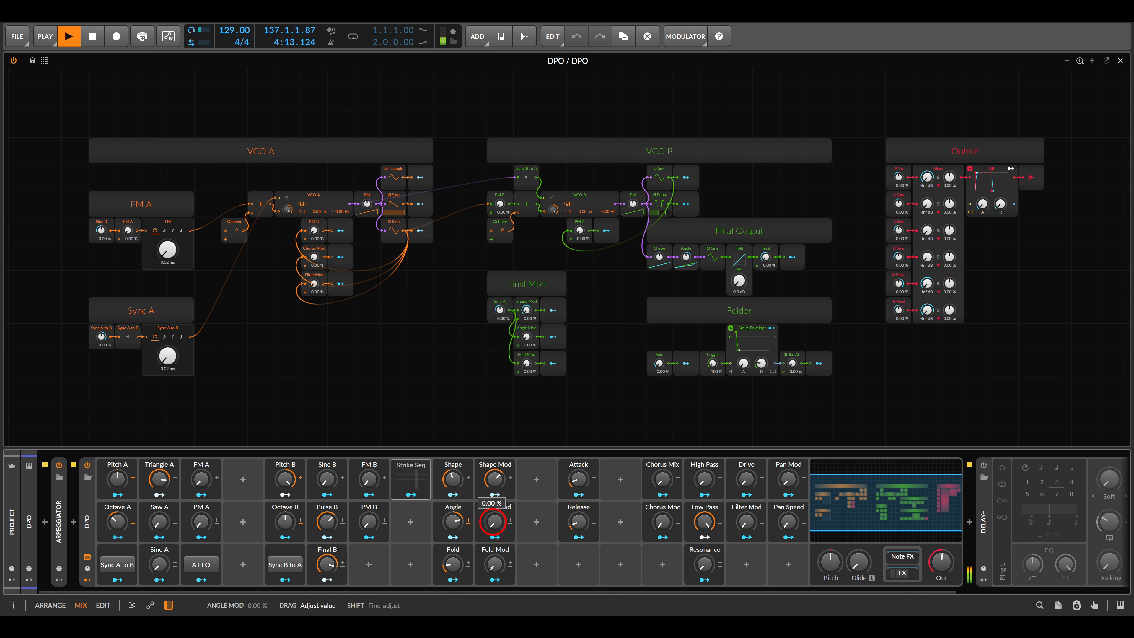
drag(495, 564, 495, 562)
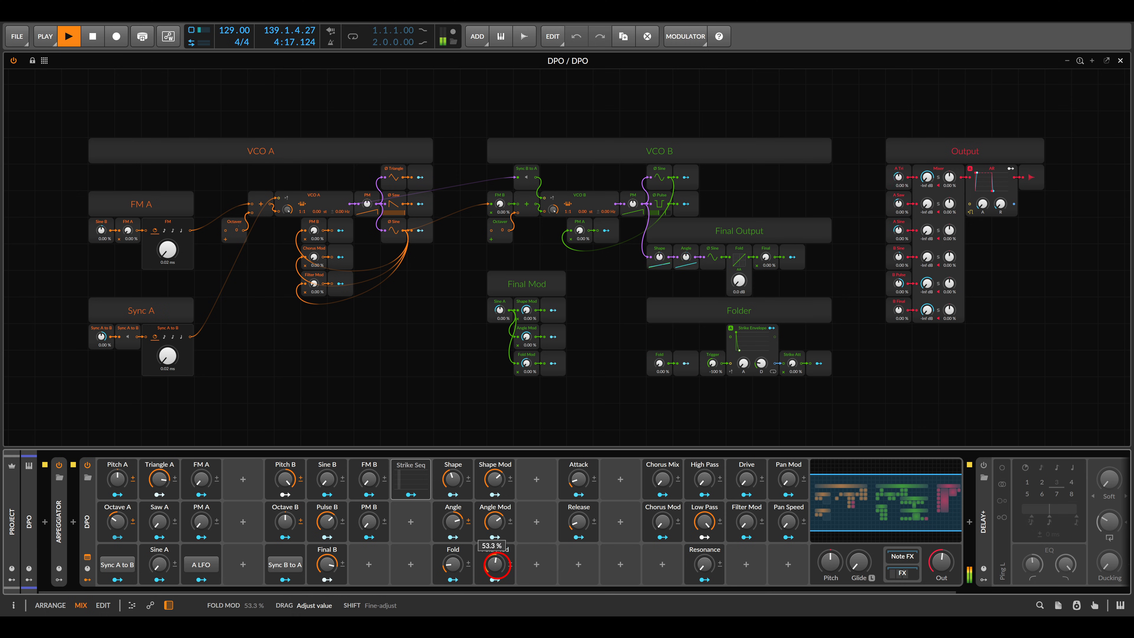
drag(497, 566, 498, 561)
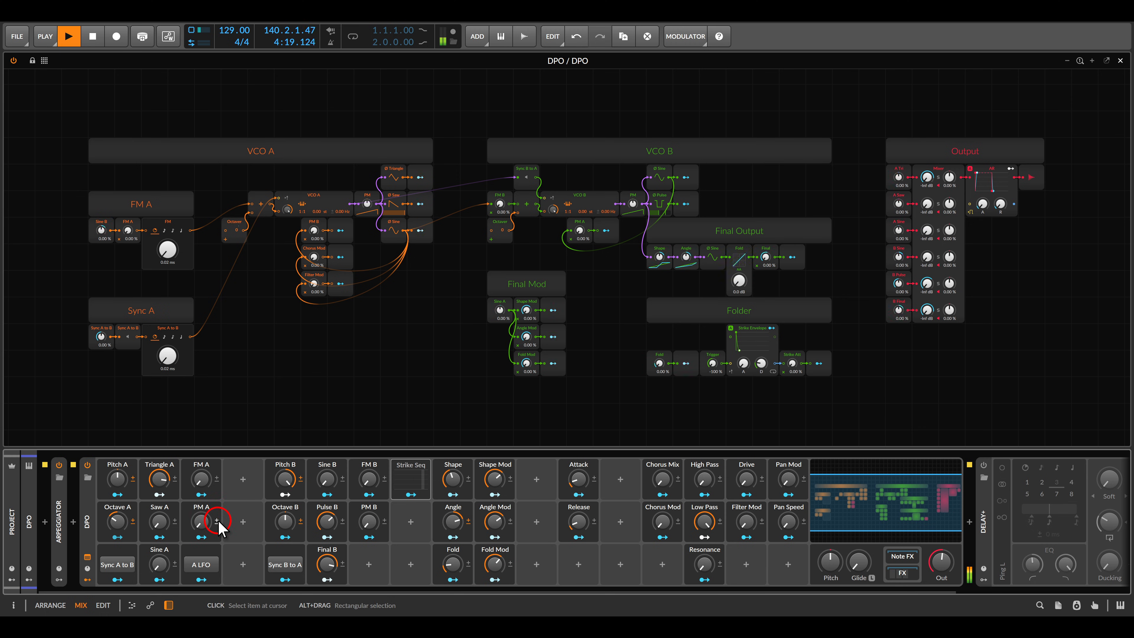
drag(205, 521, 205, 519)
- Expand the DPO device's FX chain and look through its Chorus+, Tool and Sweep devices
click(913, 572)
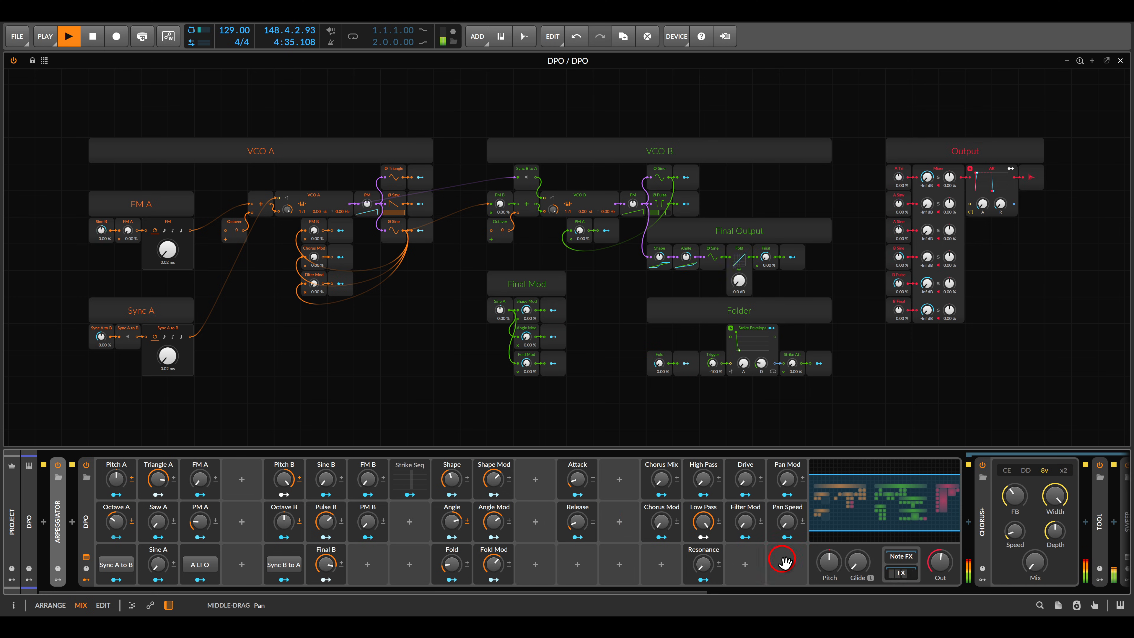
drag(785, 561, 520, 561)
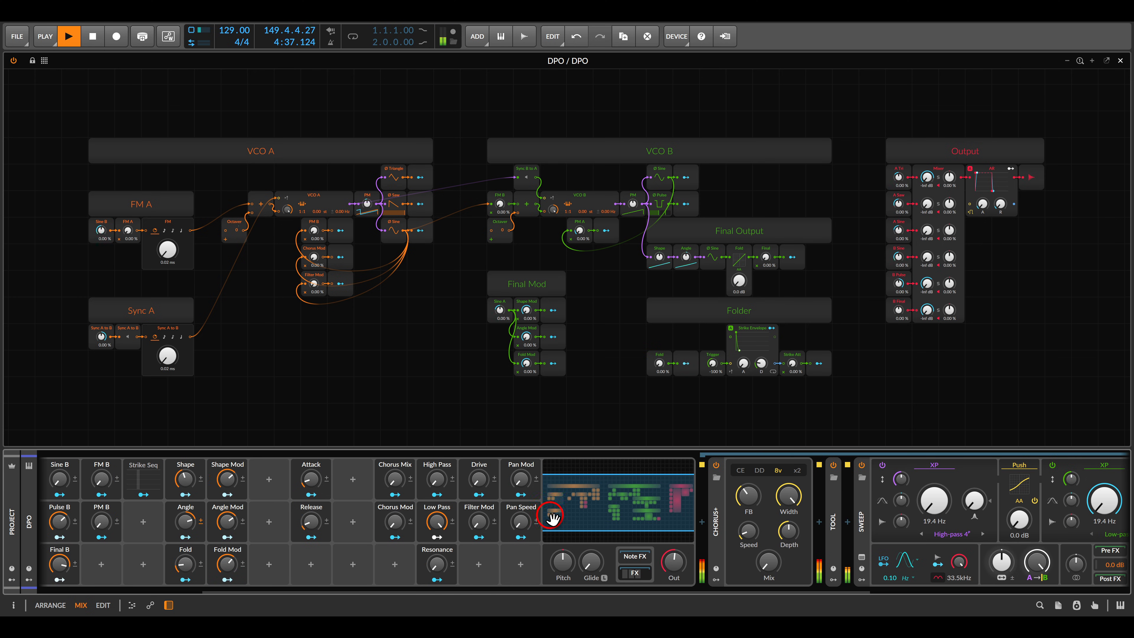
drag(552, 518, 596, 526)
drag(553, 539, 688, 537)
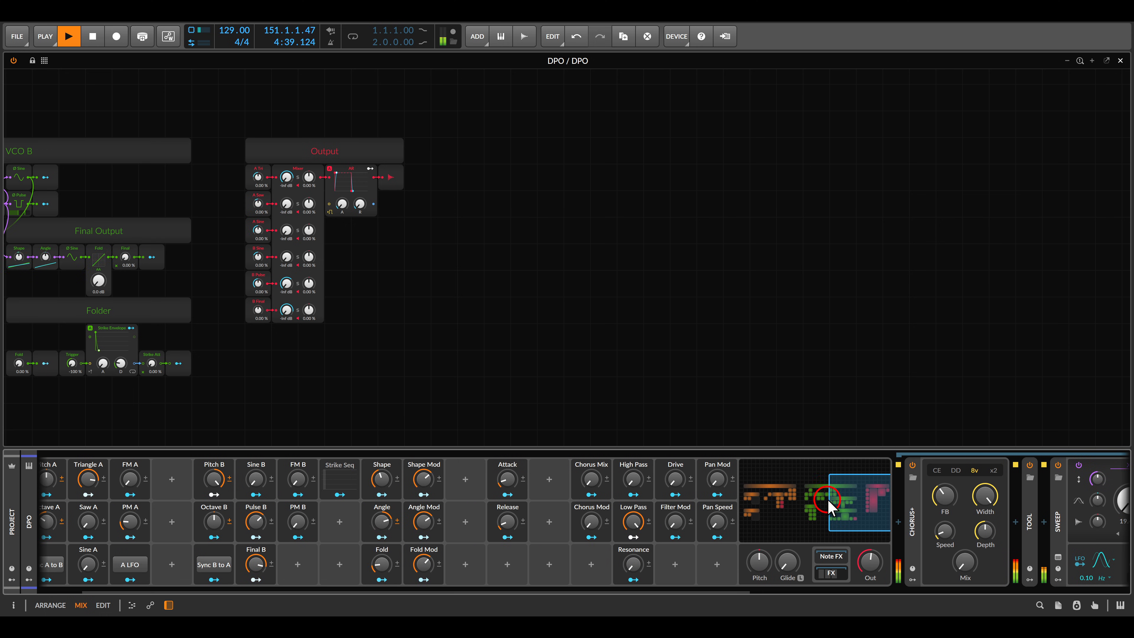
drag(845, 509, 756, 497)
drag(664, 412, 731, 404)
- Turn up Chorus Mix and Chorus Mod to a moderate amount
drag(594, 483, 591, 482)
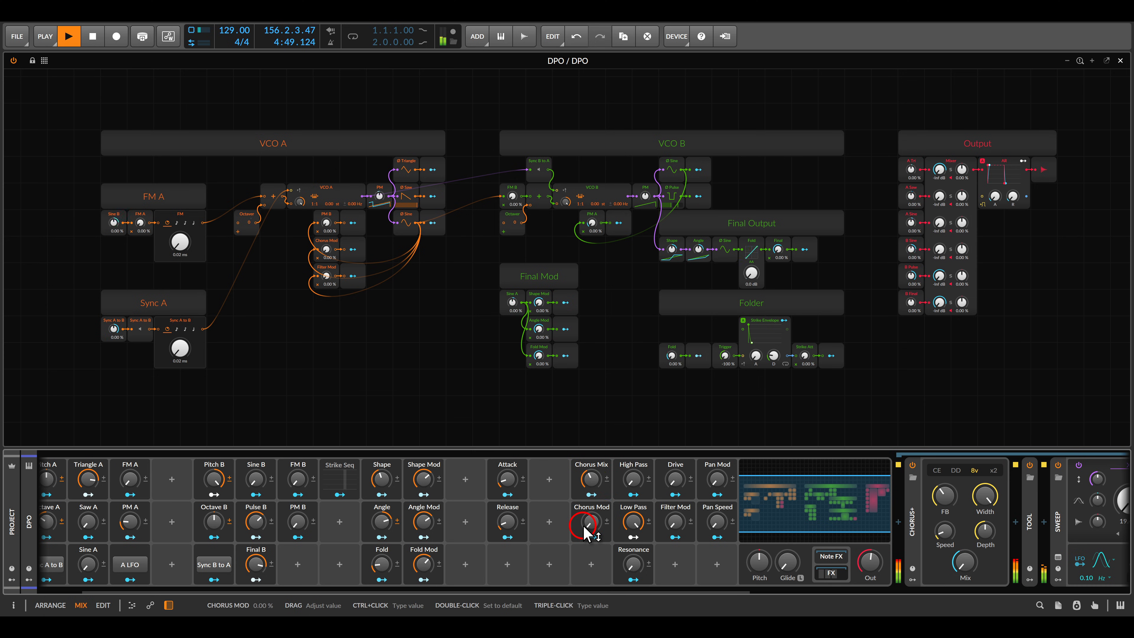
mouse_move(586, 529)
mouse_down()
mouse_move(585, 499)
mouse_move(586, 523)
mouse_up()
- Sweep High Pass and Low Pass, bring up Resonance and set Drive to 34.3 %
drag(633, 479, 633, 481)
drag(633, 522, 633, 518)
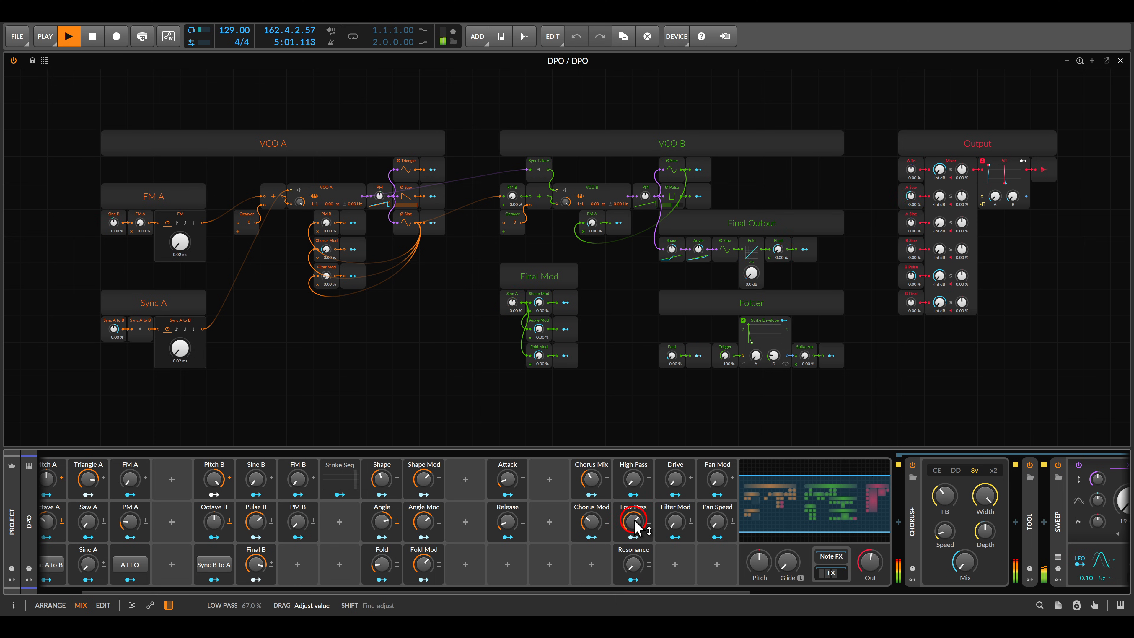
drag(635, 564, 633, 520)
mouse_move(675, 478)
mouse_down()
mouse_move(679, 498)
mouse_move(675, 467)
mouse_move(675, 488)
mouse_up()
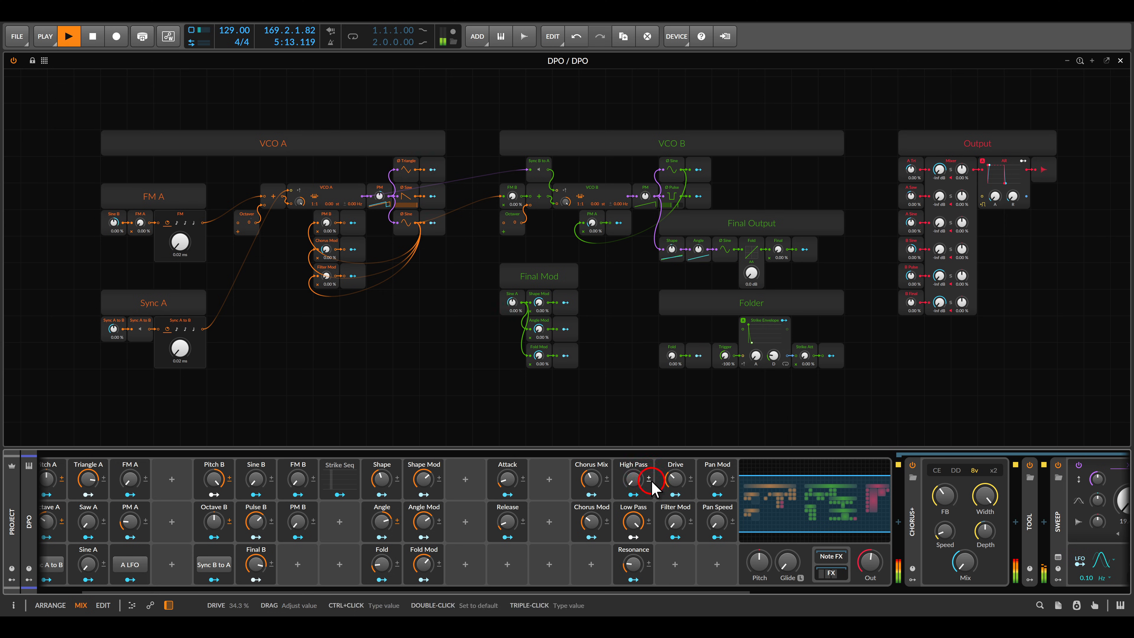
- Try High Pass at 19.0 % and Filter Mod at 95.0 %, turning both back down
click(633, 479)
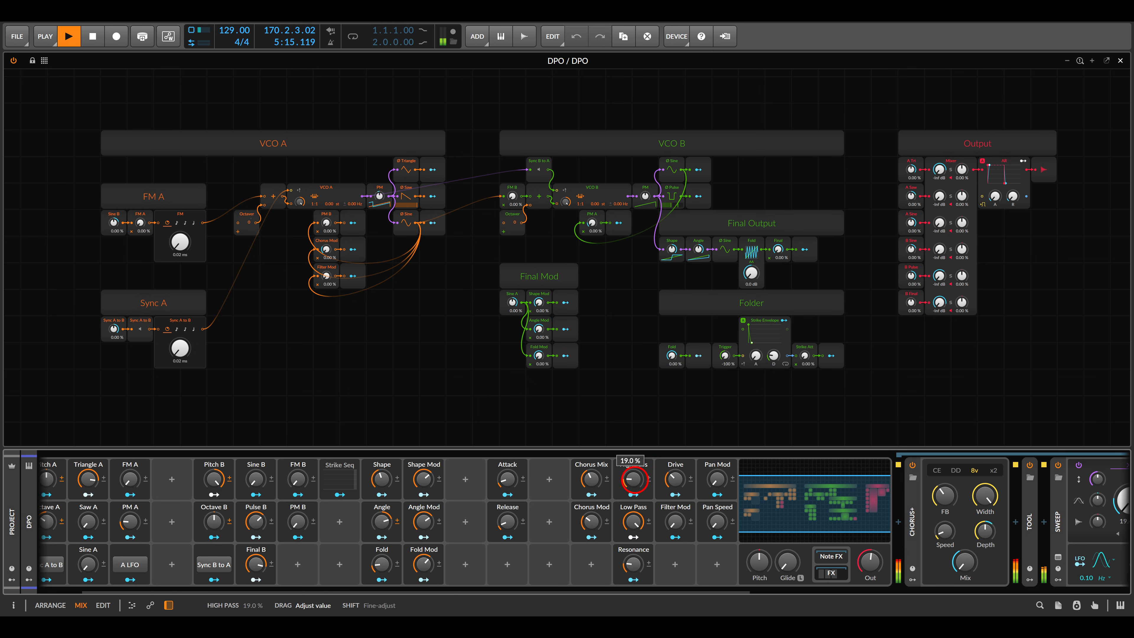
drag(634, 480, 634, 482)
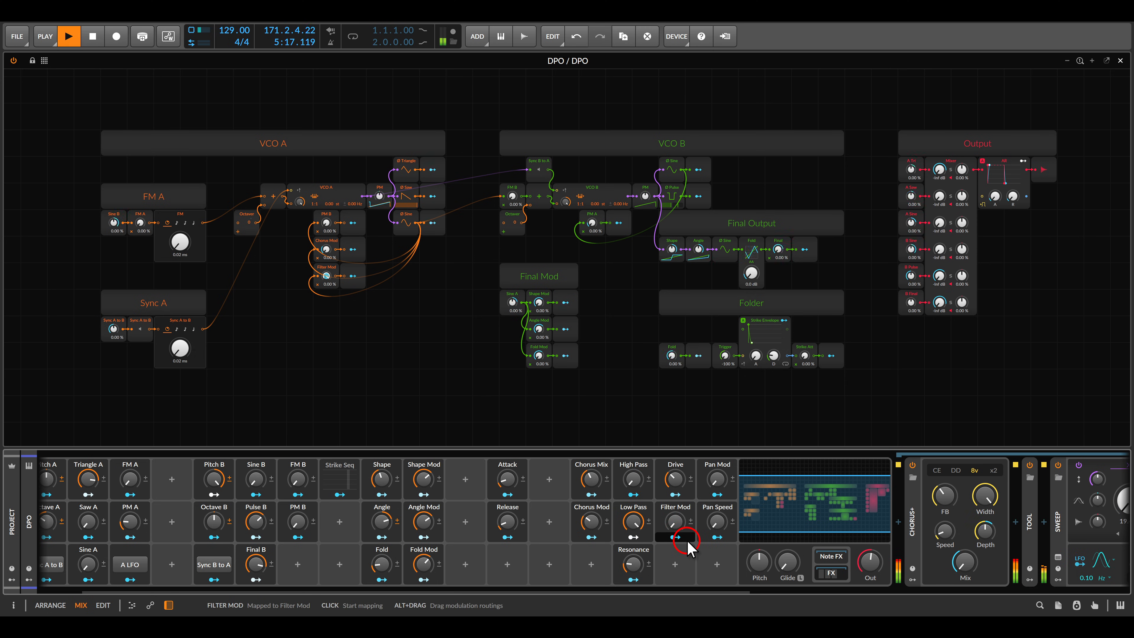
click(676, 525)
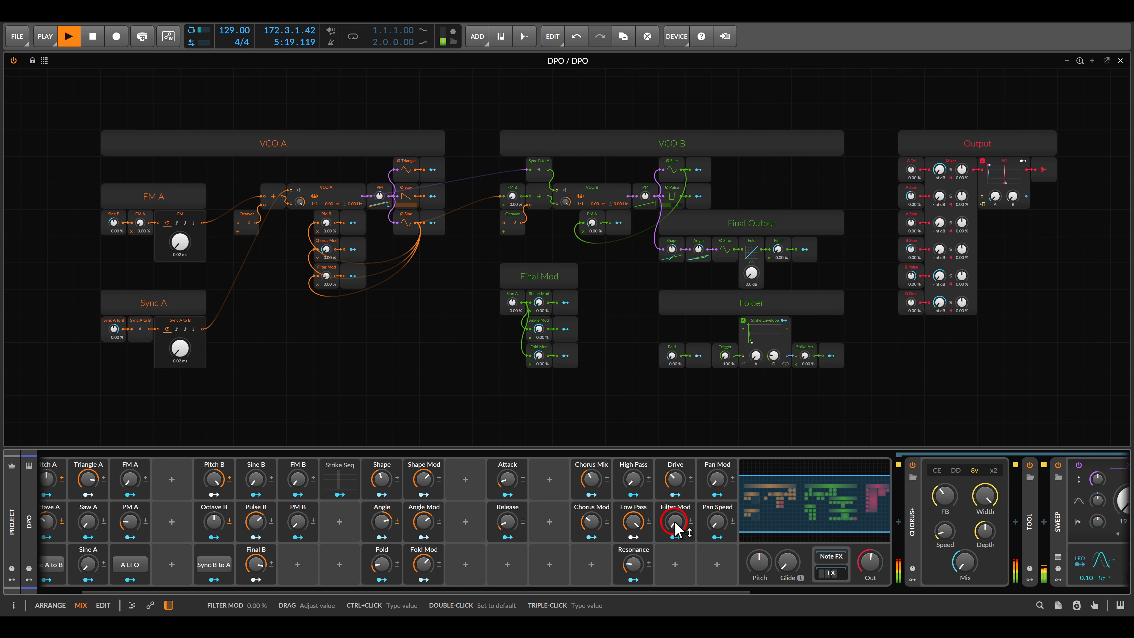
drag(678, 530, 677, 522)
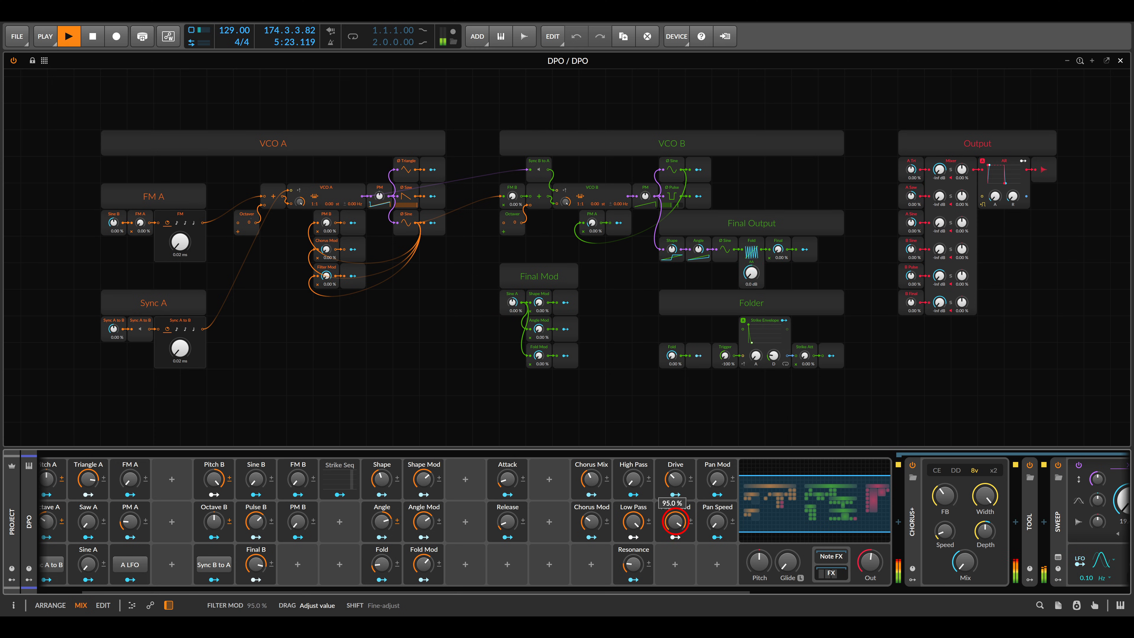
drag(675, 521, 675, 516)
drag(675, 521, 675, 526)
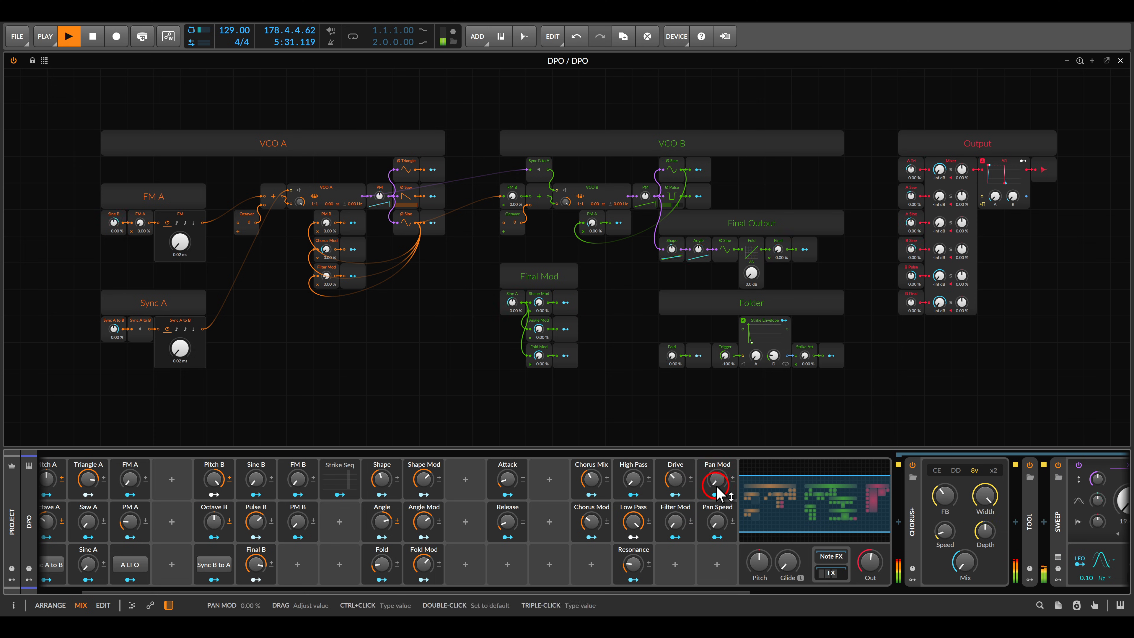
- Bring up Pan Mod and Pan Speed, and set Low Pass to 67.3 %
mouse_move(716, 482)
mouse_down()
mouse_move(715, 522)
mouse_move(717, 480)
mouse_up()
drag(719, 521, 718, 522)
click(715, 572)
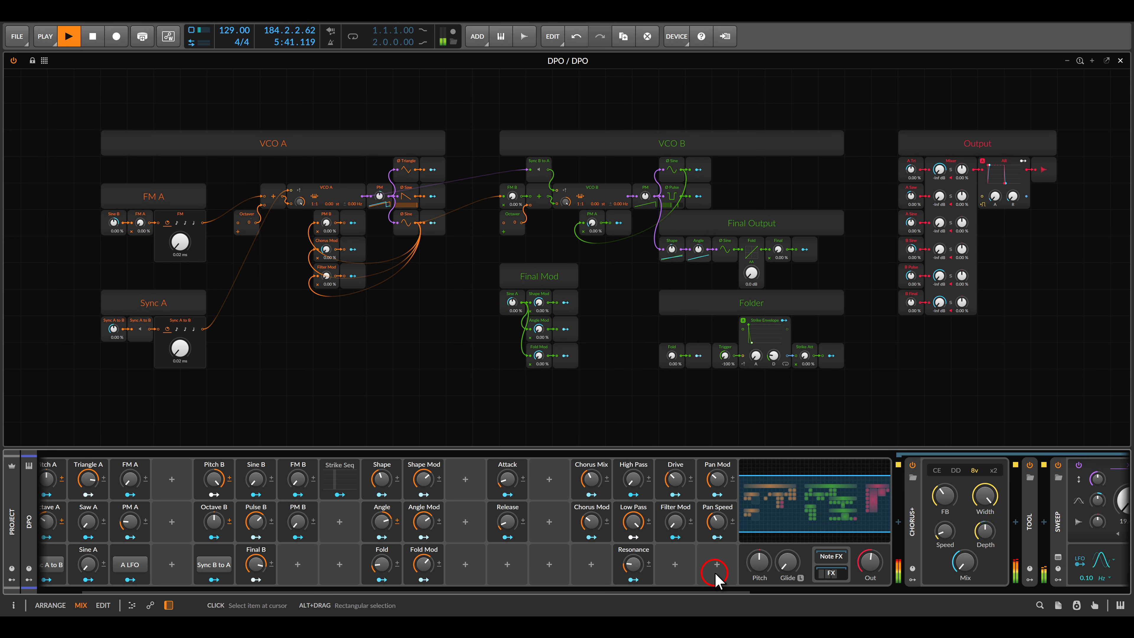
drag(633, 518, 632, 518)
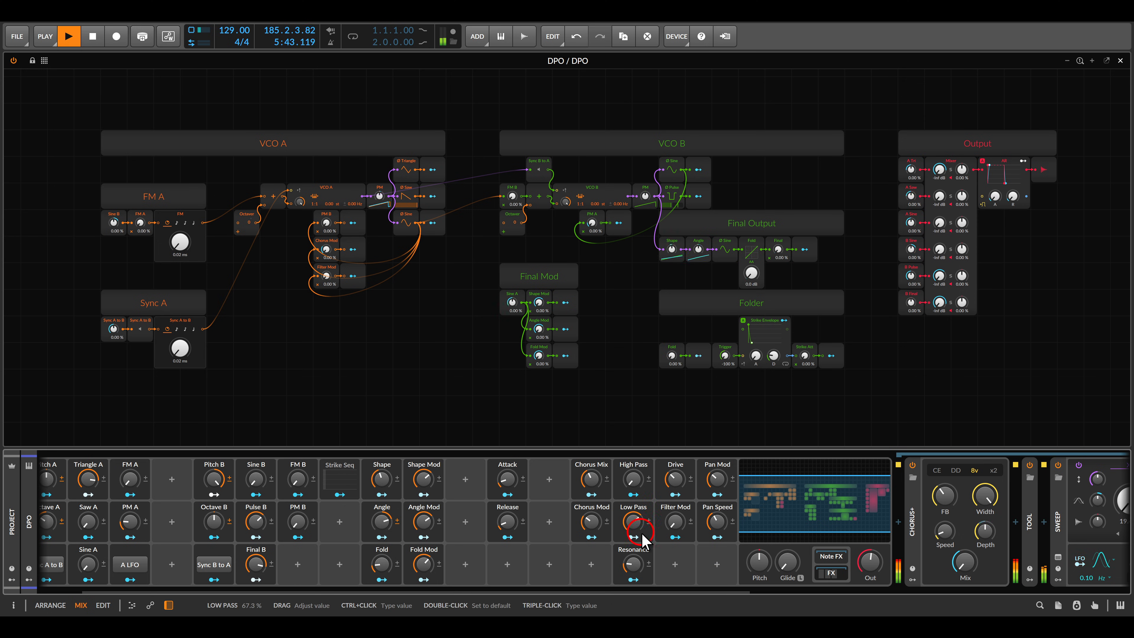
click(645, 545)
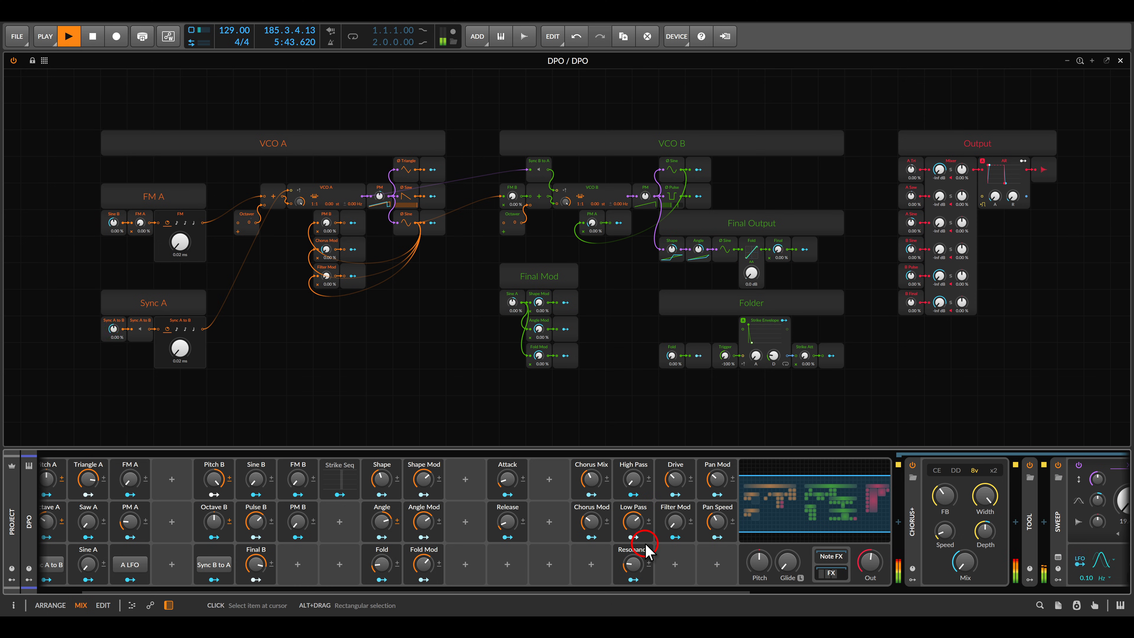
- Set Pan Mod to 38.0 % and Pan Speed to 22.0 %
click(716, 522)
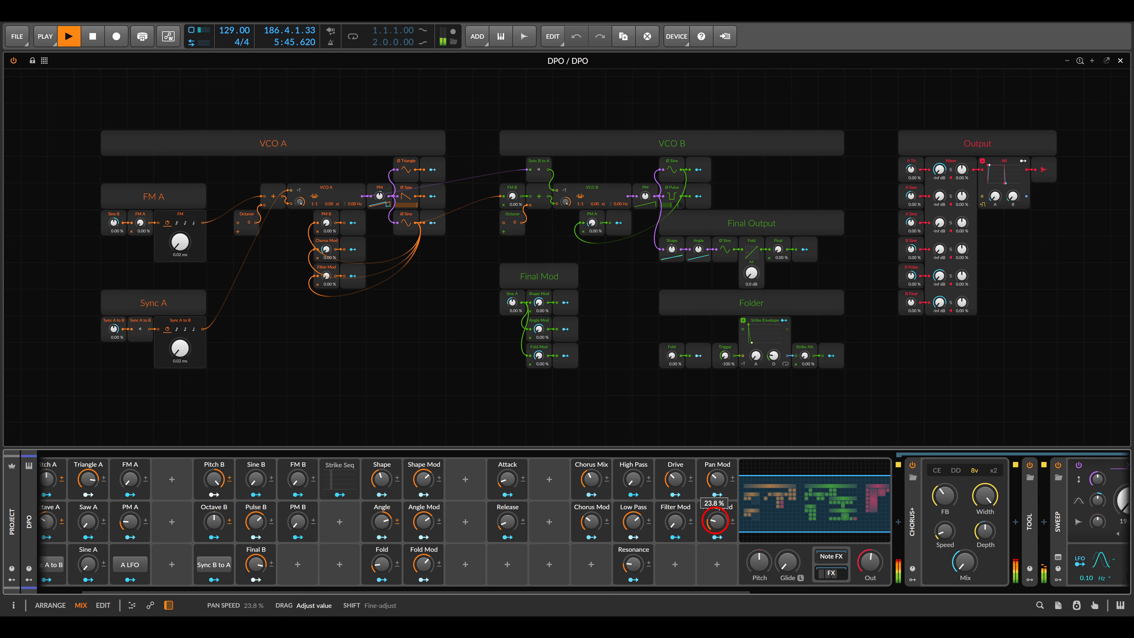
click(717, 480)
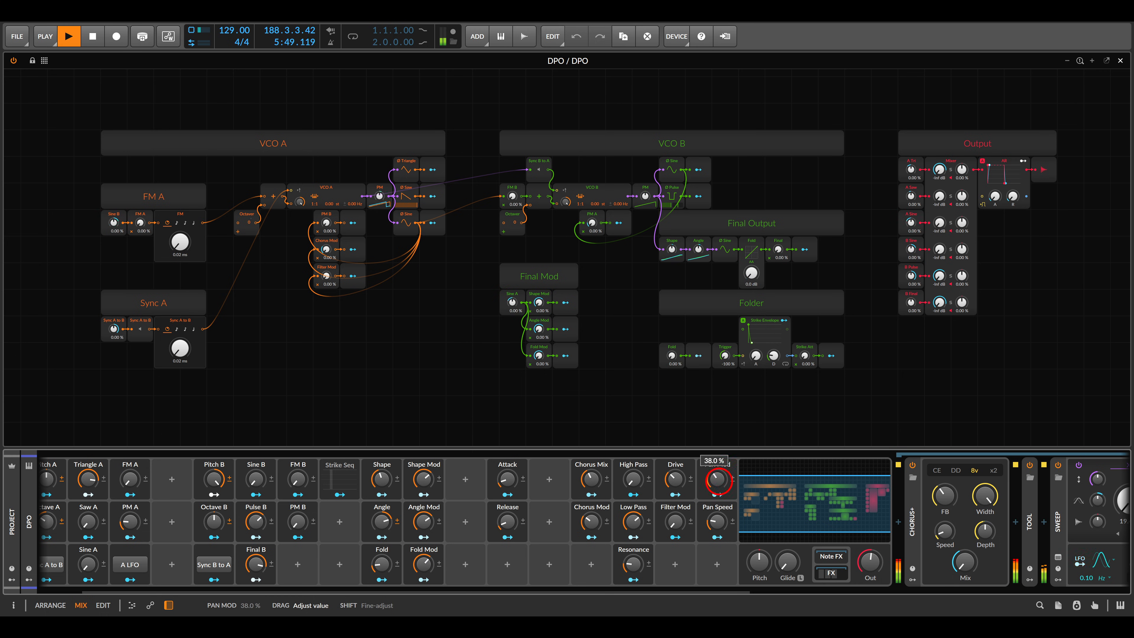
click(716, 520)
scroll(726, 561, right, 5)
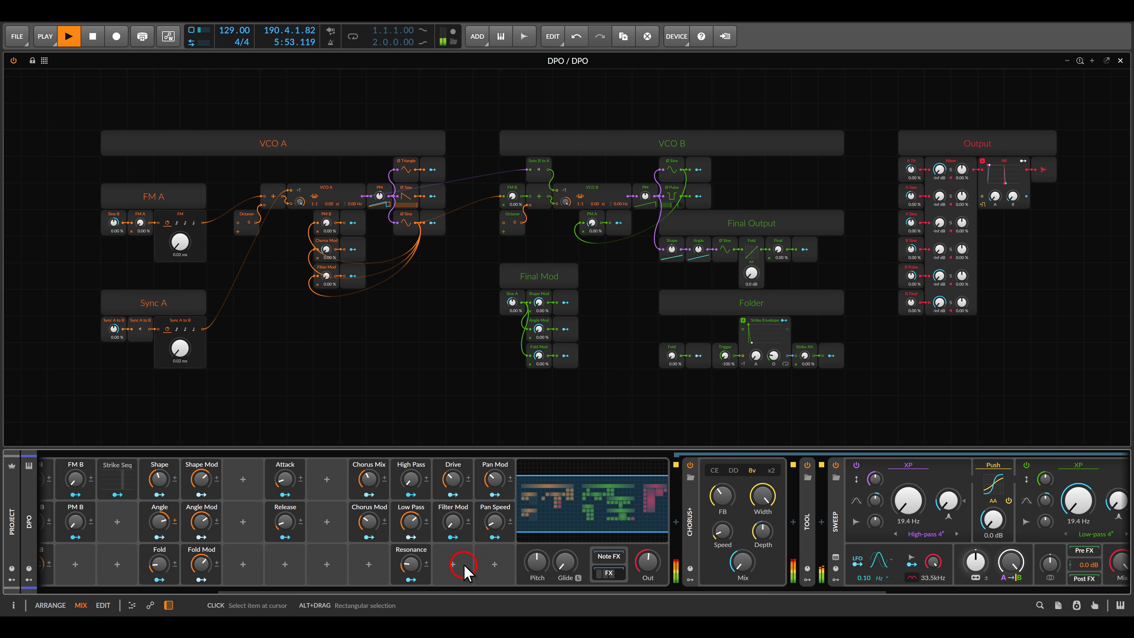
drag(464, 564, 734, 564)
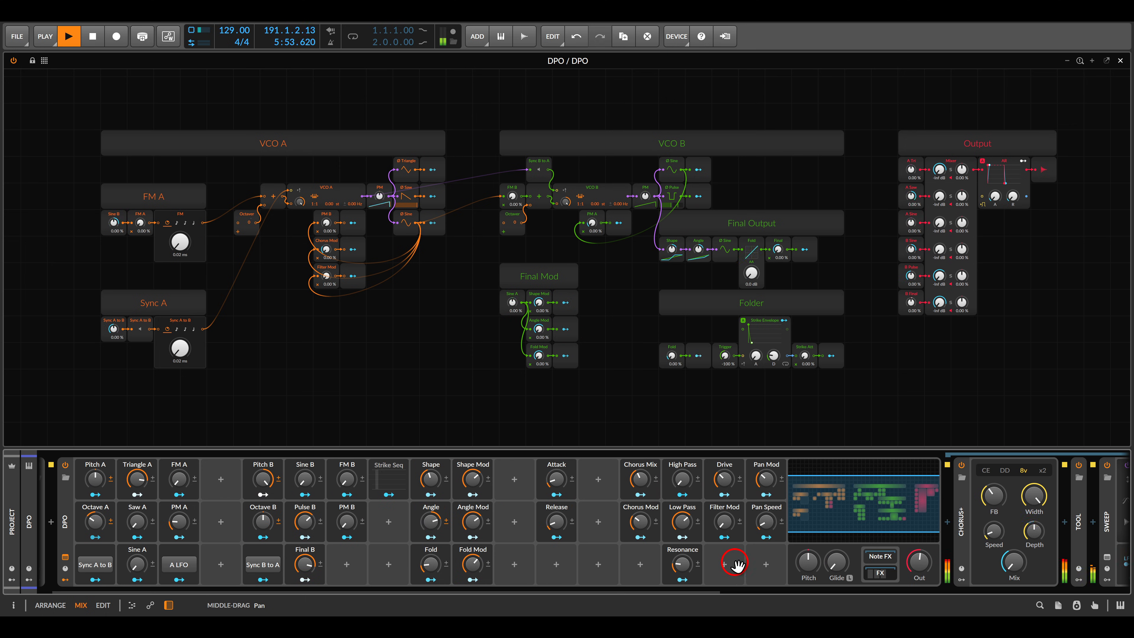
click(766, 521)
drag(766, 521, 758, 526)
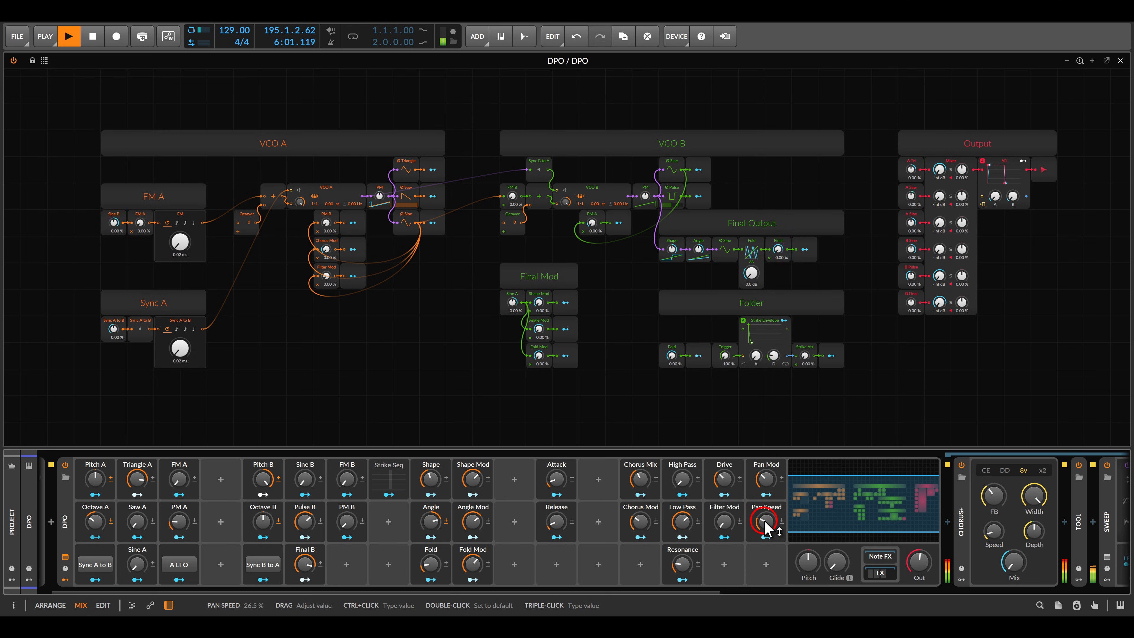
click(764, 522)
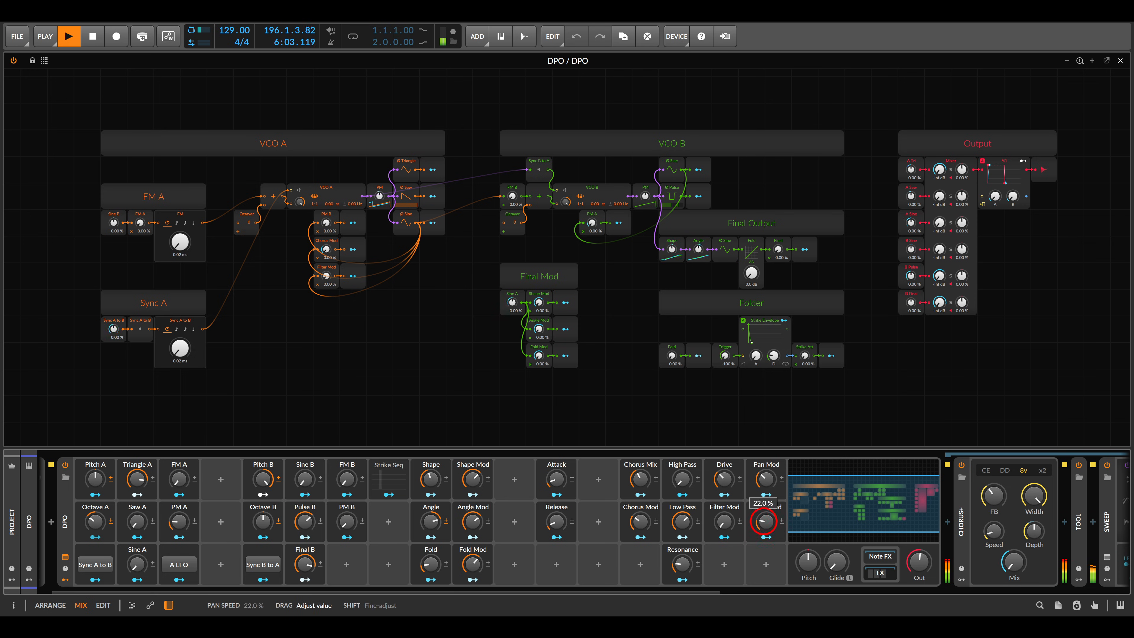
- Collapse the FX chain and switch on the Delay+ and Valhalla devices after the DPO
click(875, 574)
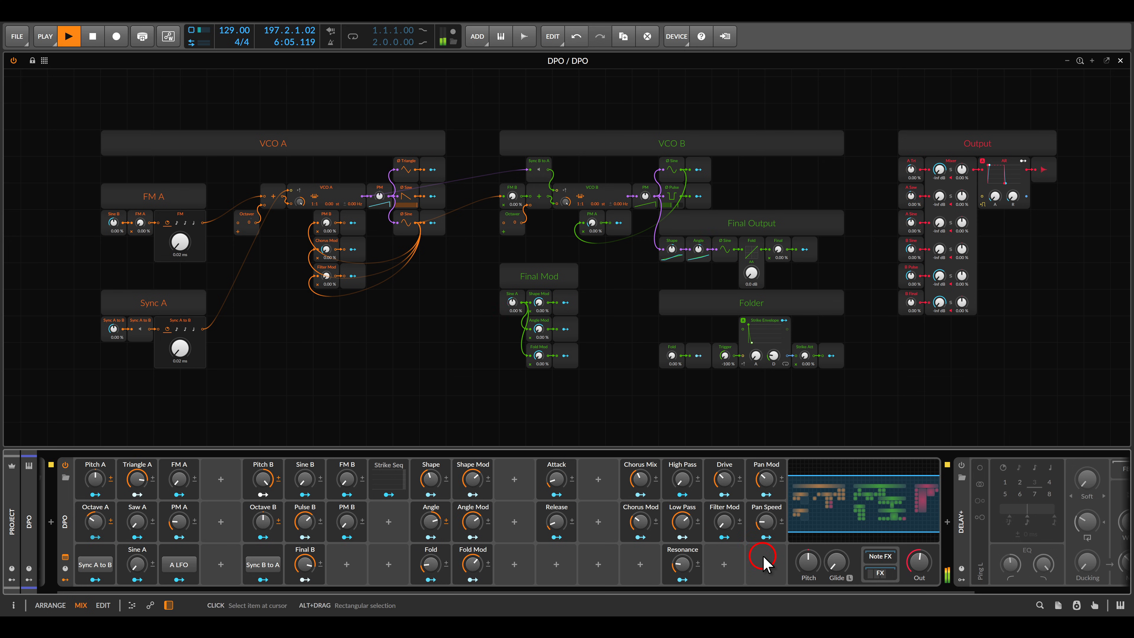
drag(766, 562, 510, 558)
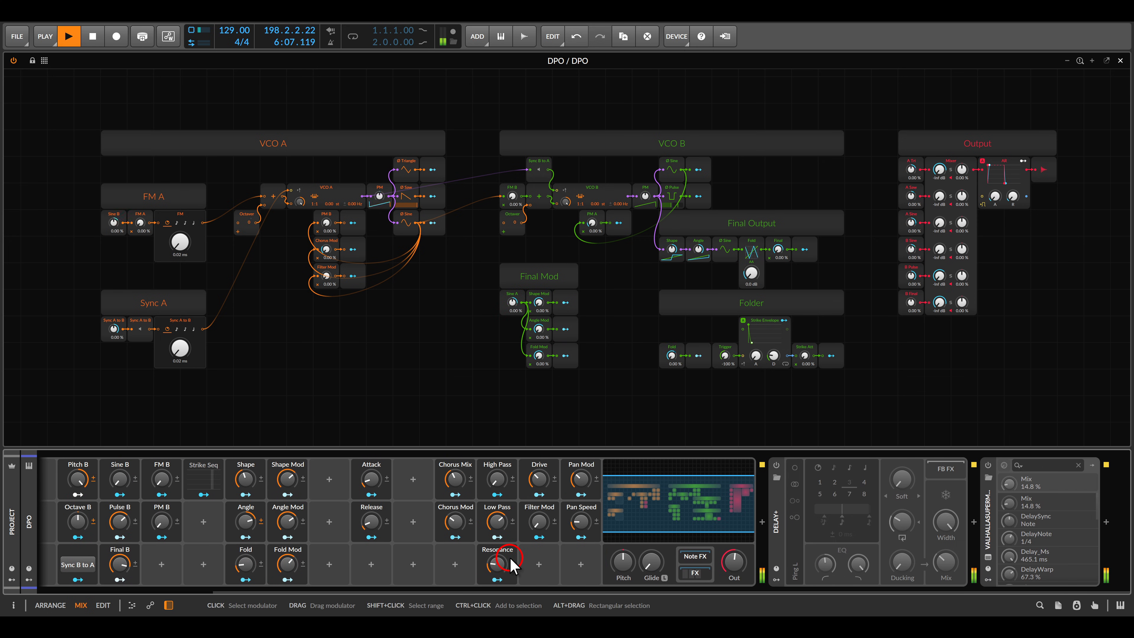
click(776, 465)
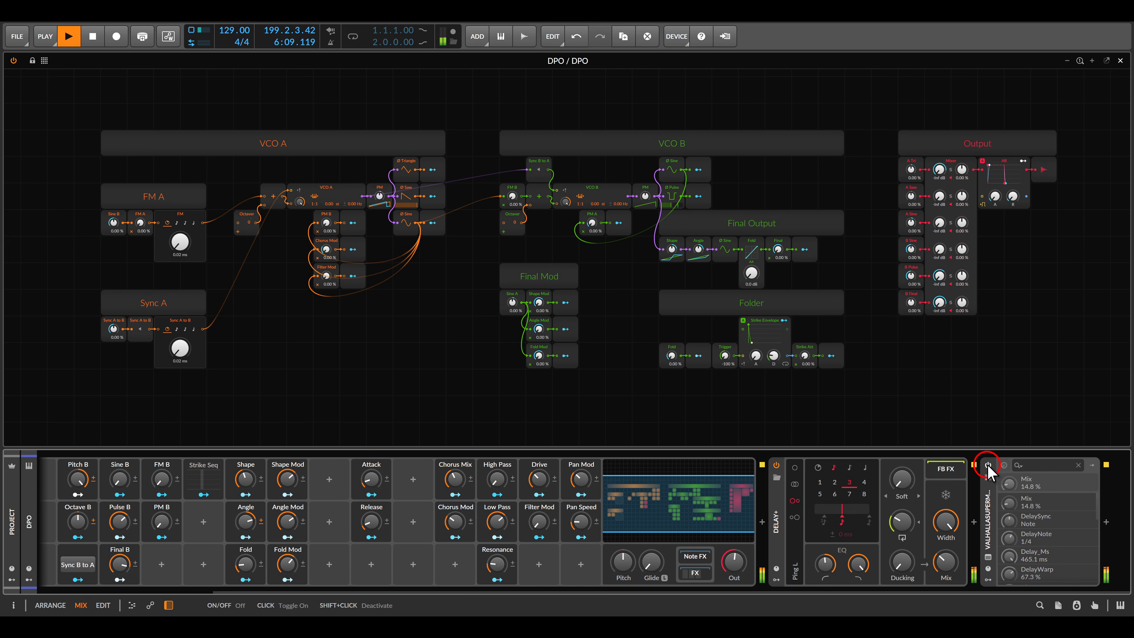
click(988, 466)
- Show the DPO track's modulators, adjust the Filter Key modulation on Low Pass and leave mapping mode
drag(417, 537, 706, 526)
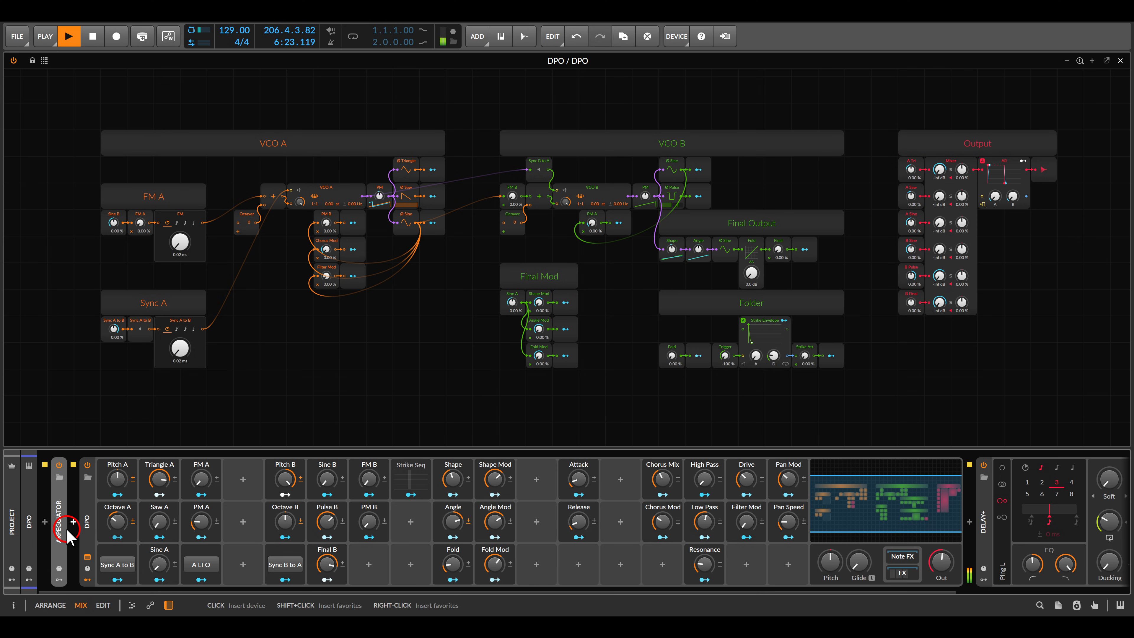
click(29, 579)
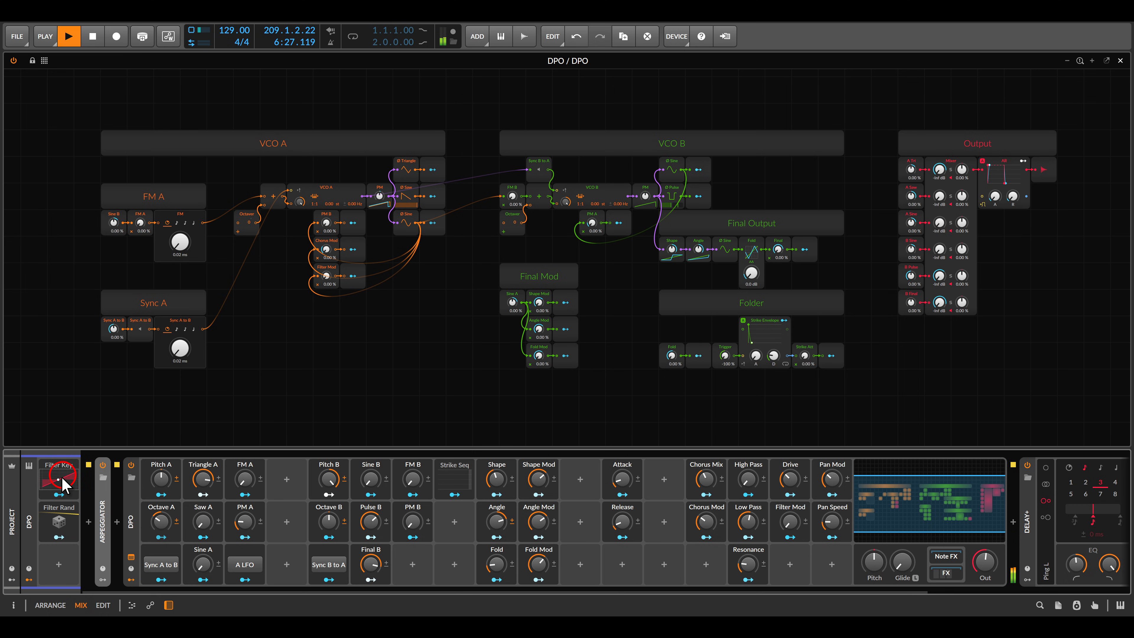
click(60, 494)
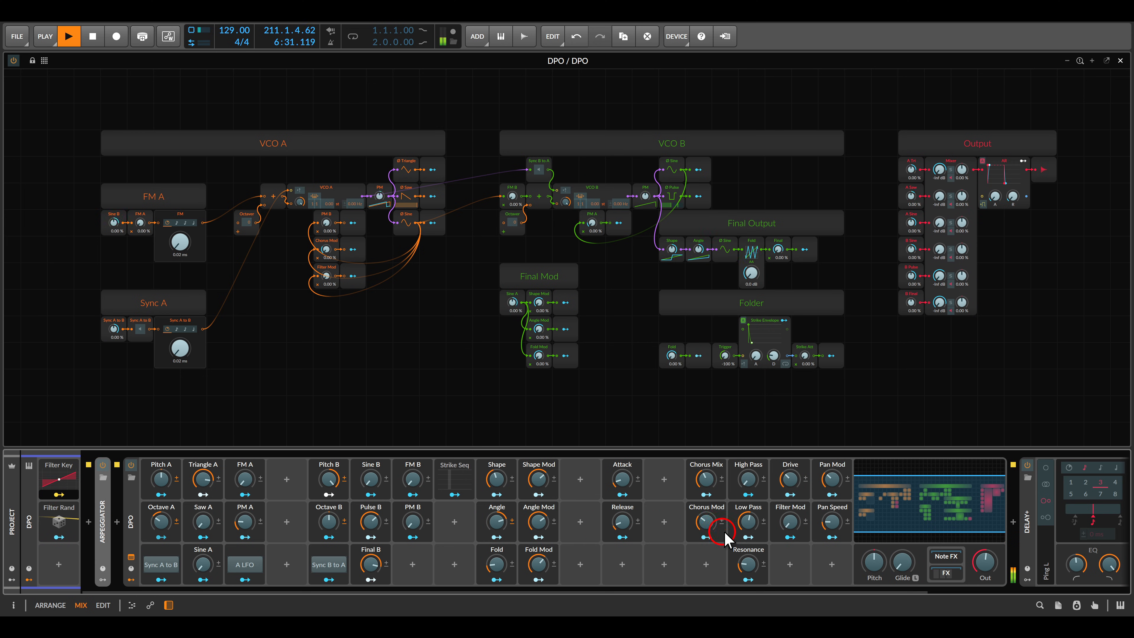
drag(746, 524, 743, 523)
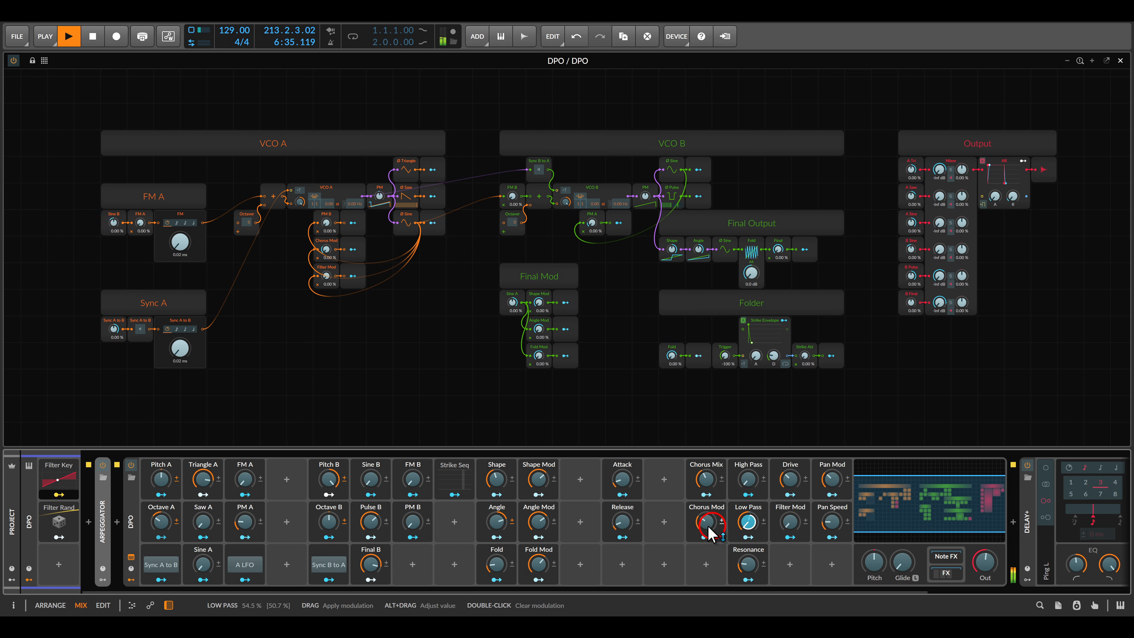
click(60, 495)
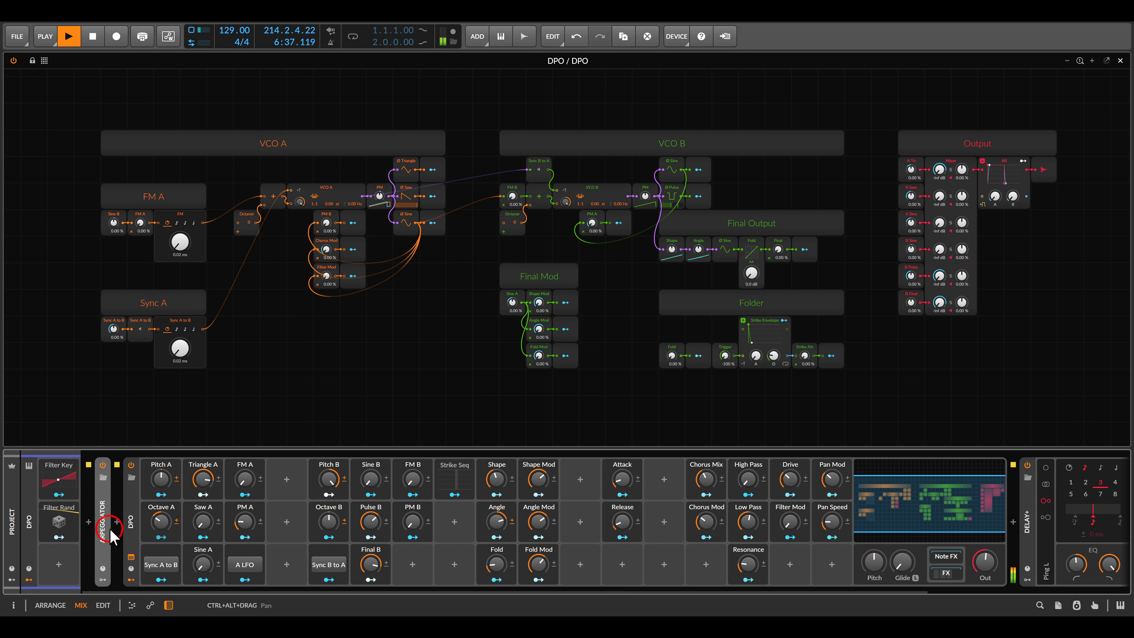
- Adjust the Filter Rand modulation on the DPO's Low Pass and leave mapping mode
click(59, 536)
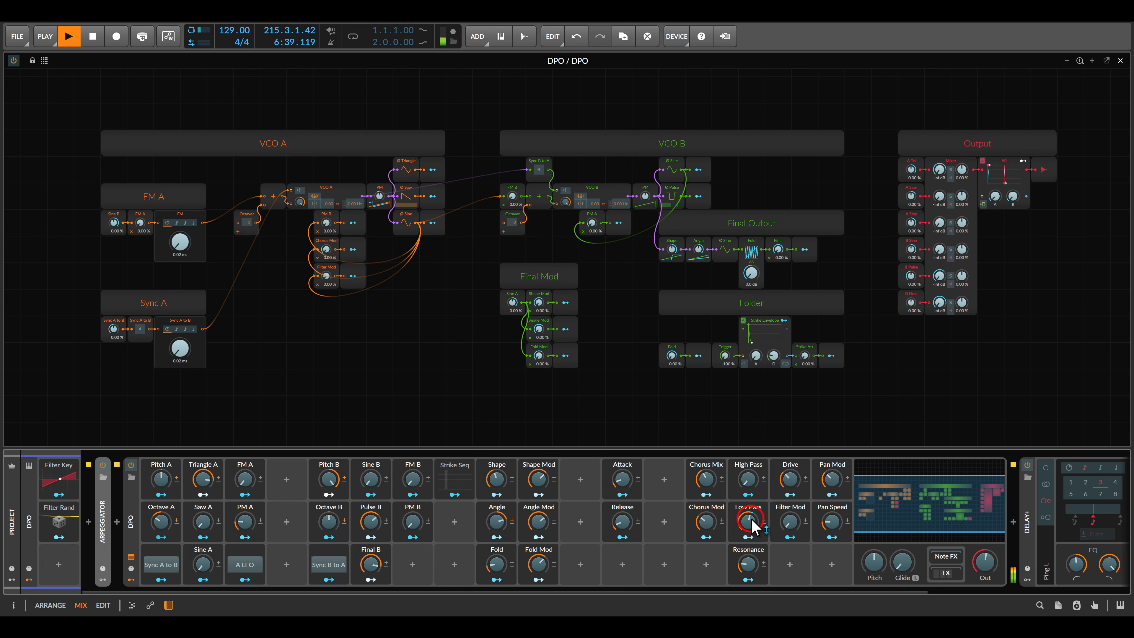
drag(749, 521, 749, 521)
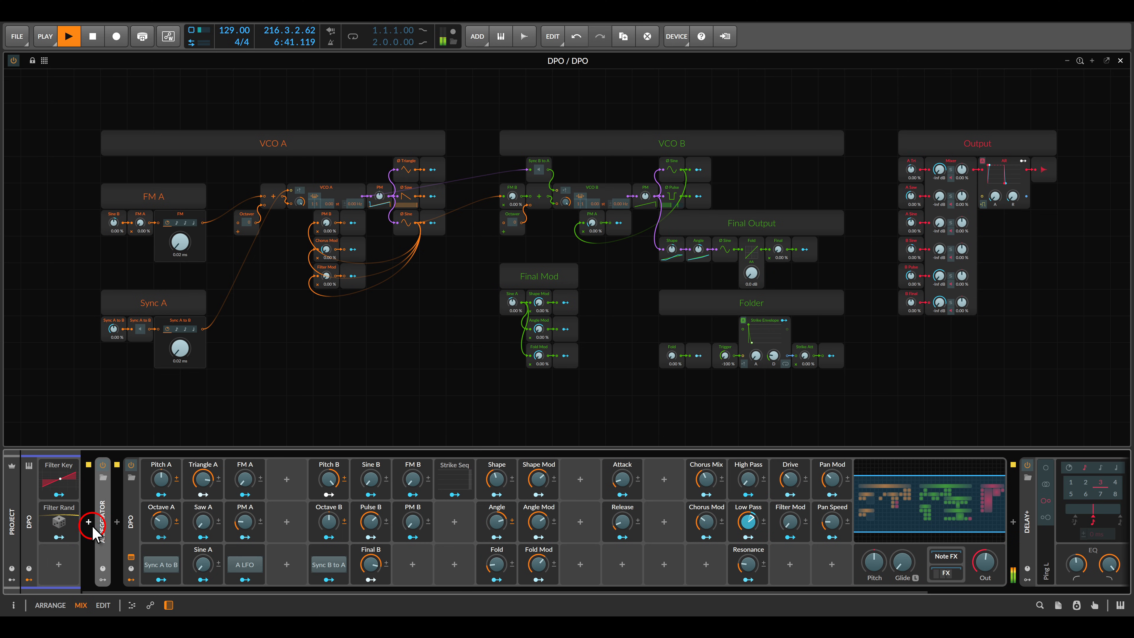
click(58, 537)
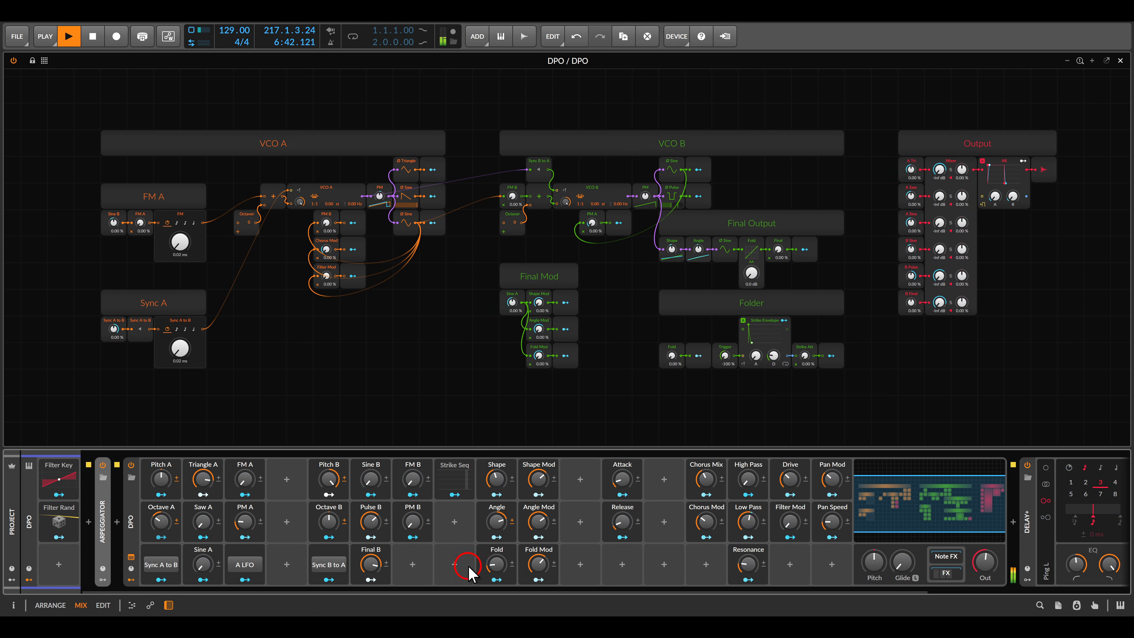
click(661, 539)
- Show the DPO Bass and DPO Noise devices while launching their Scene 1 clips, and briefly solo DPO Noise
click(183, 71)
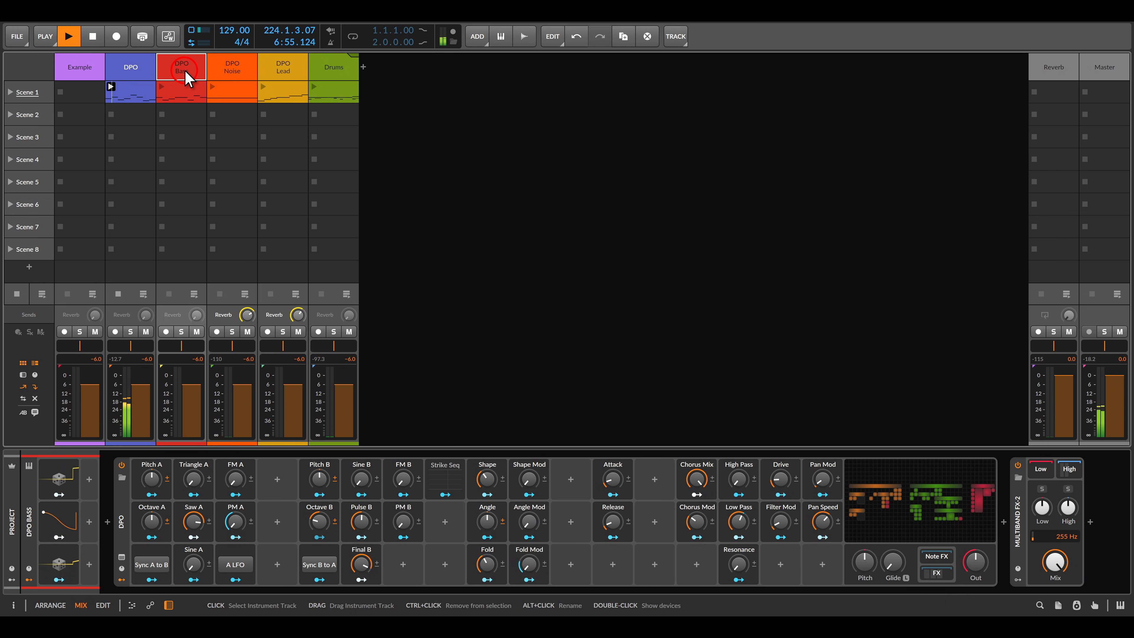
click(163, 87)
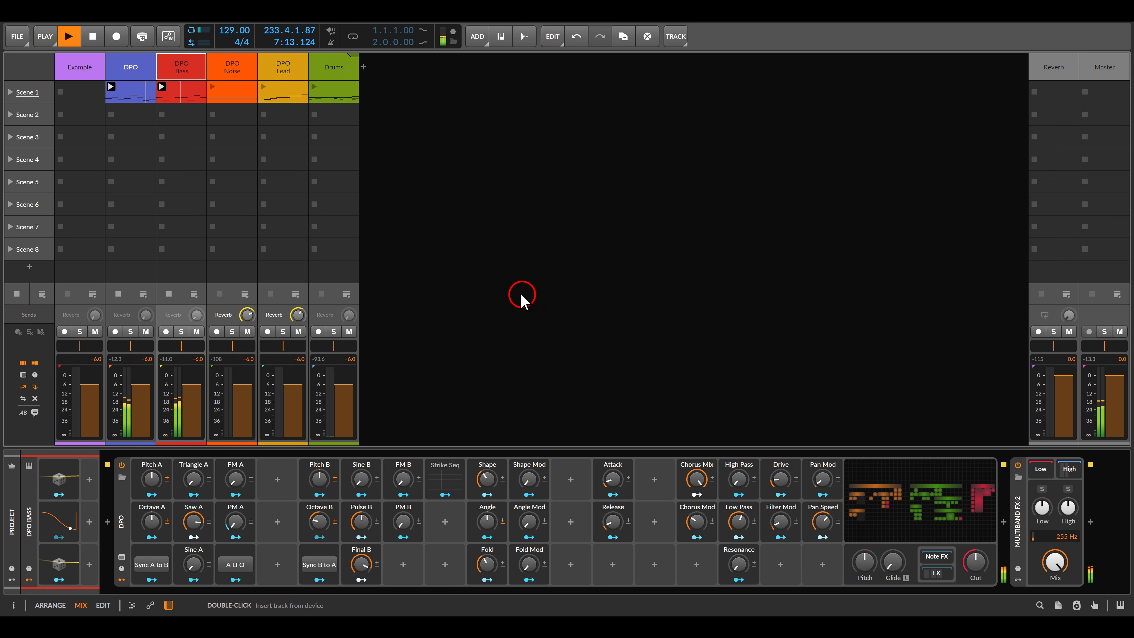
click(231, 73)
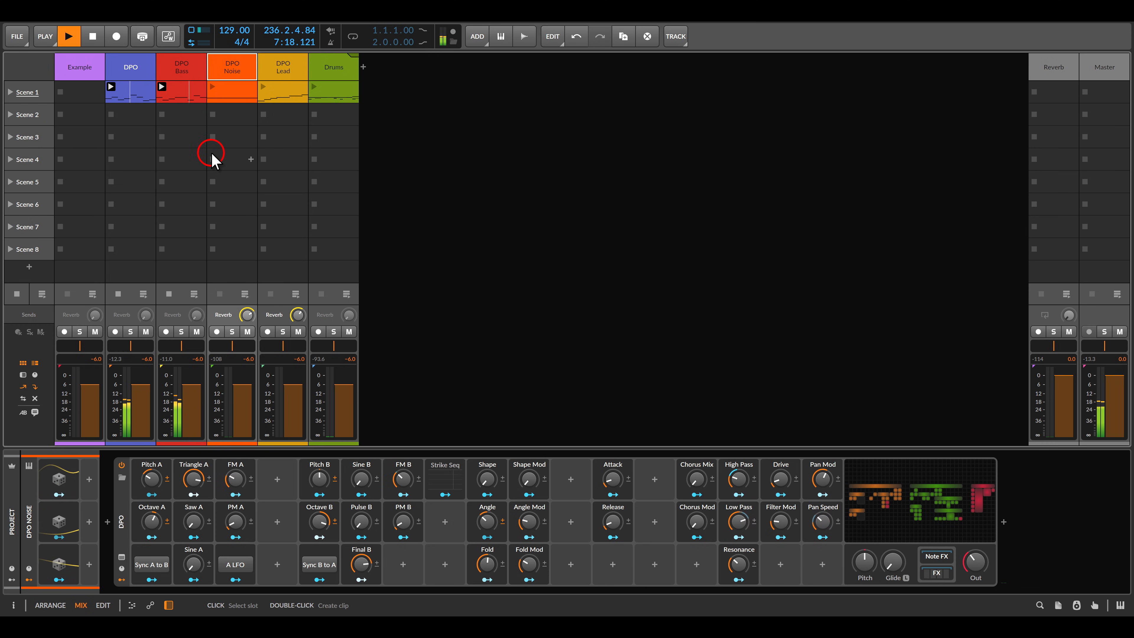
click(213, 86)
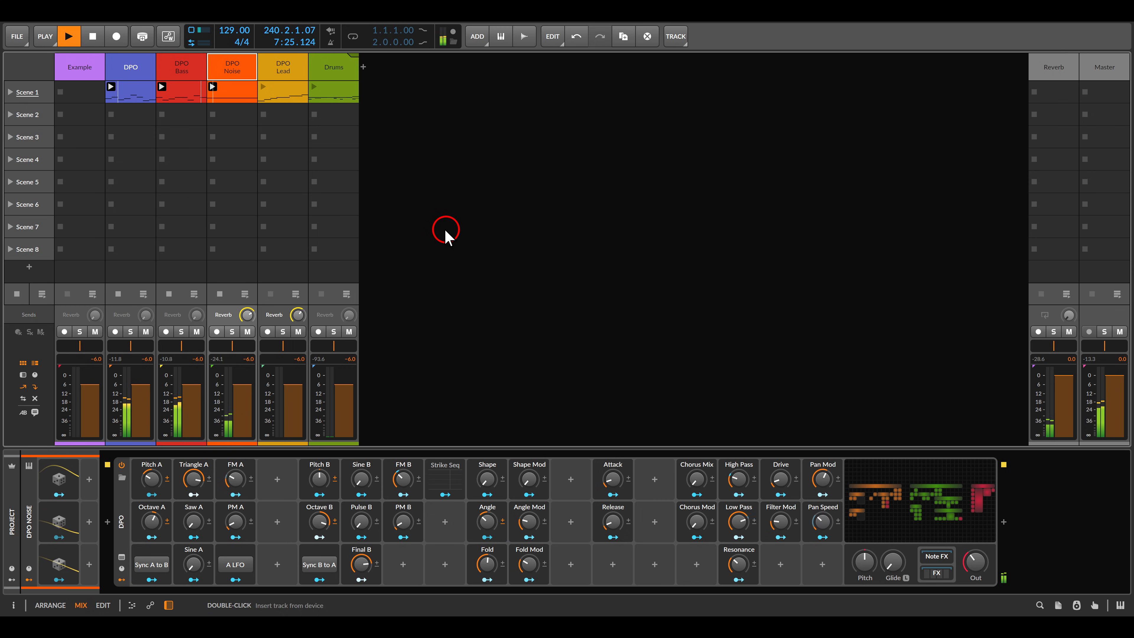
click(232, 332)
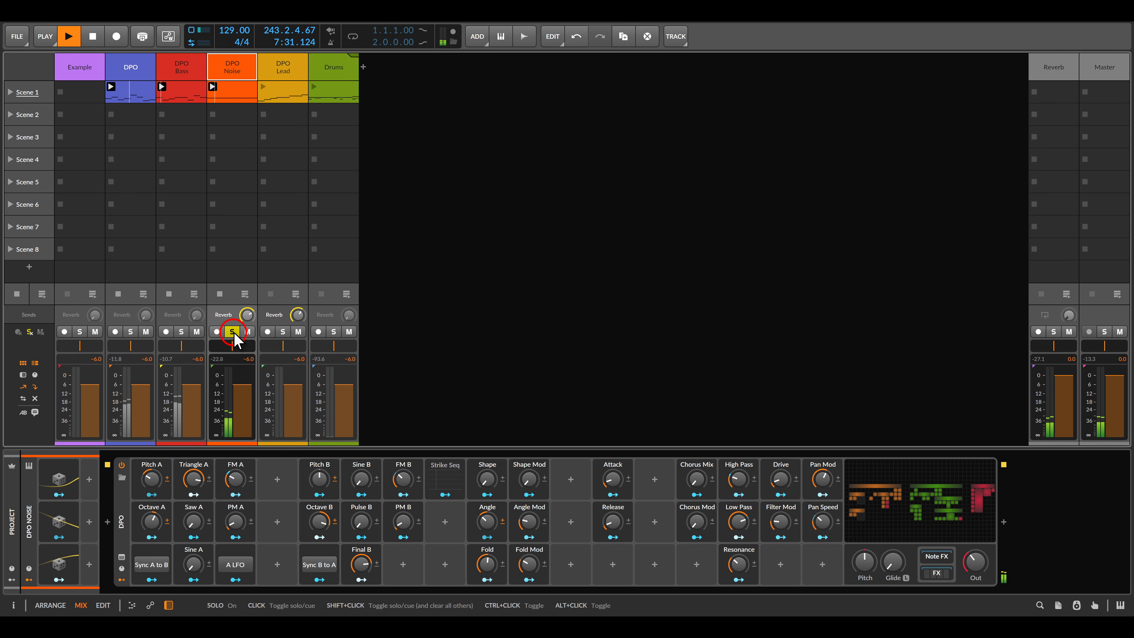
click(233, 334)
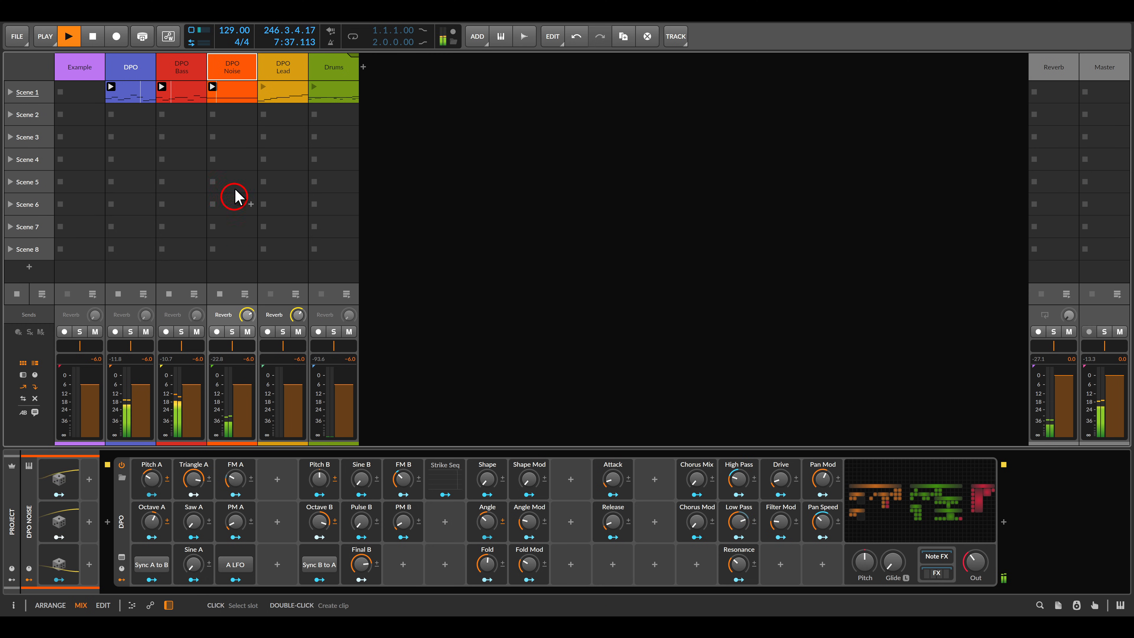
- Launch the DPO Lead clip and the whole of Scene 1 so the drums play too
click(263, 86)
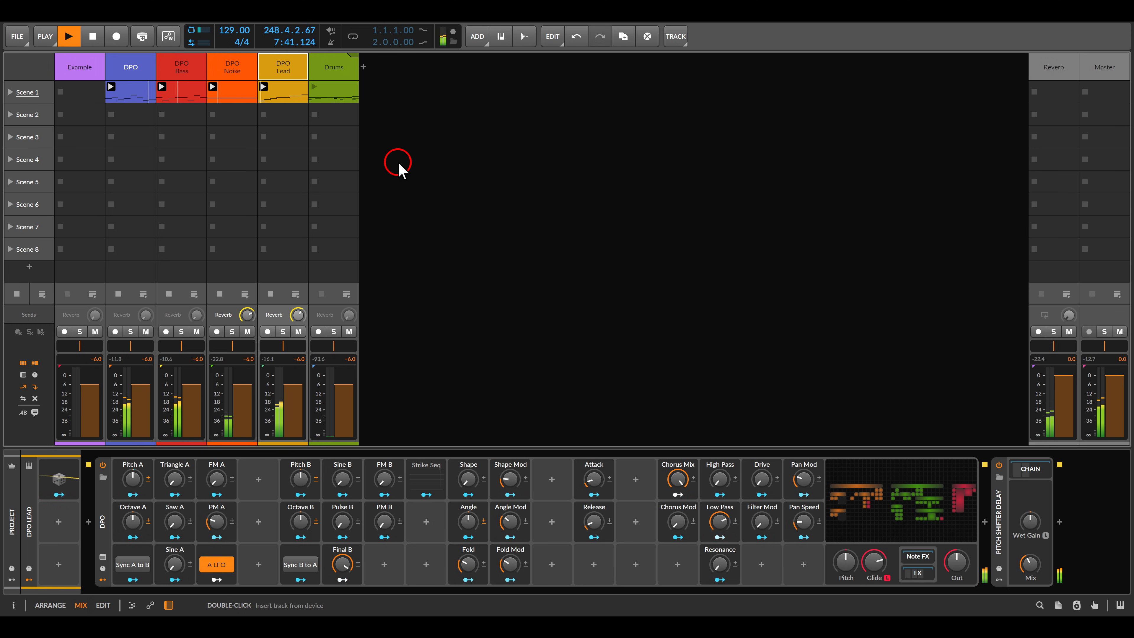
click(11, 92)
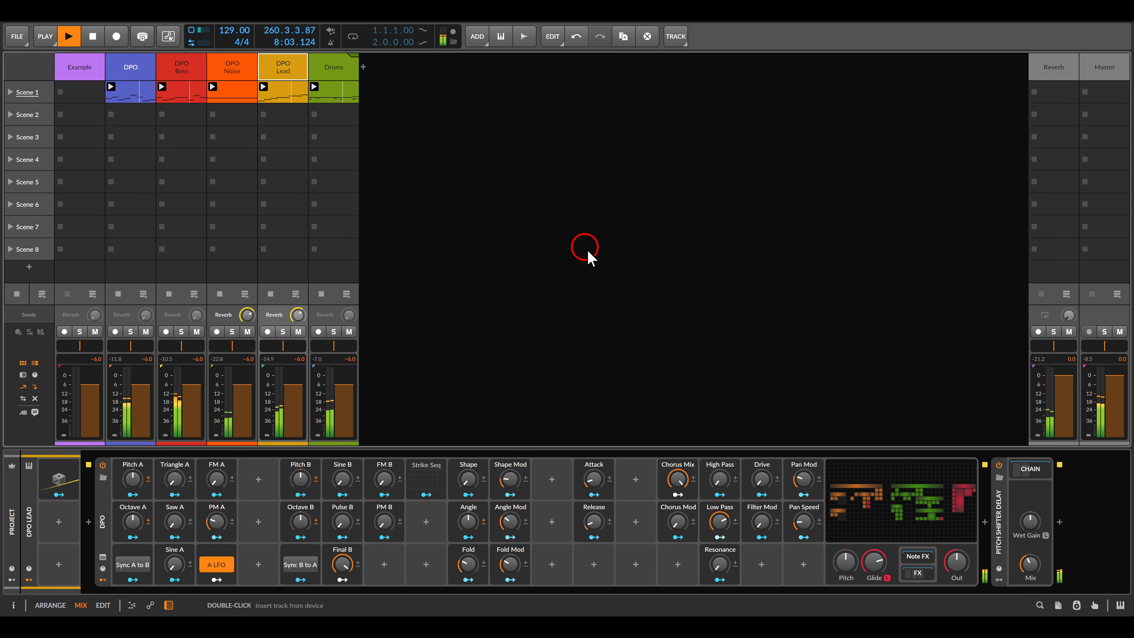
- On DPO Lead, set Low Pass to 85.8 % and Pan Mod to 32.0 %, and raise Pan Speed
right_click(715, 521)
click(715, 526)
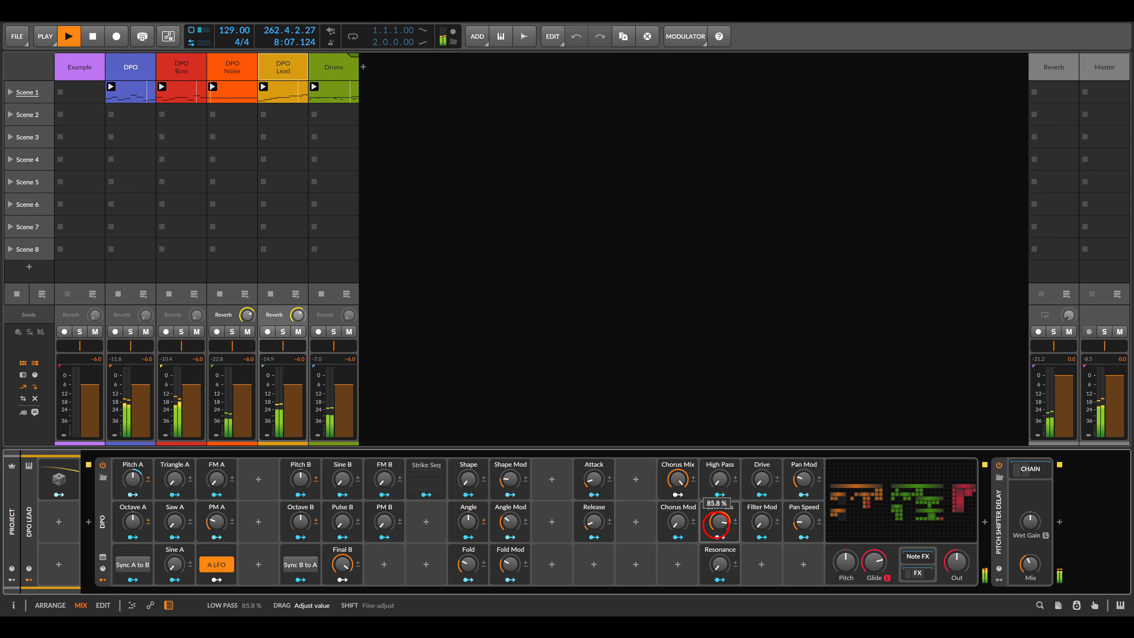
mouse_move(804, 480)
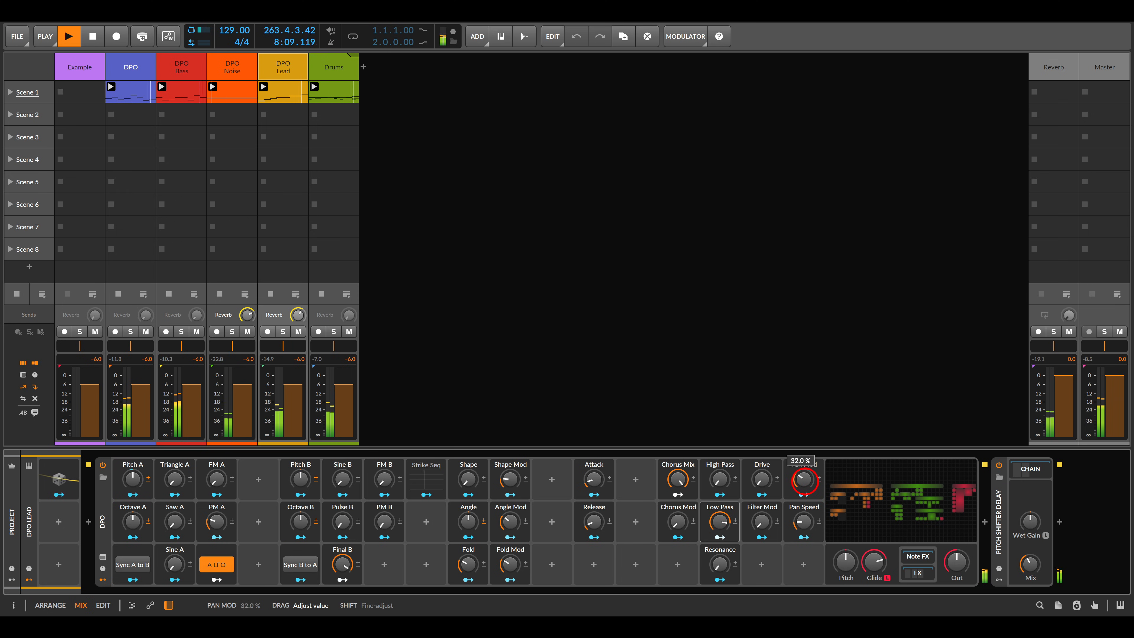
mouse_move(804, 522)
drag(803, 522, 806, 529)
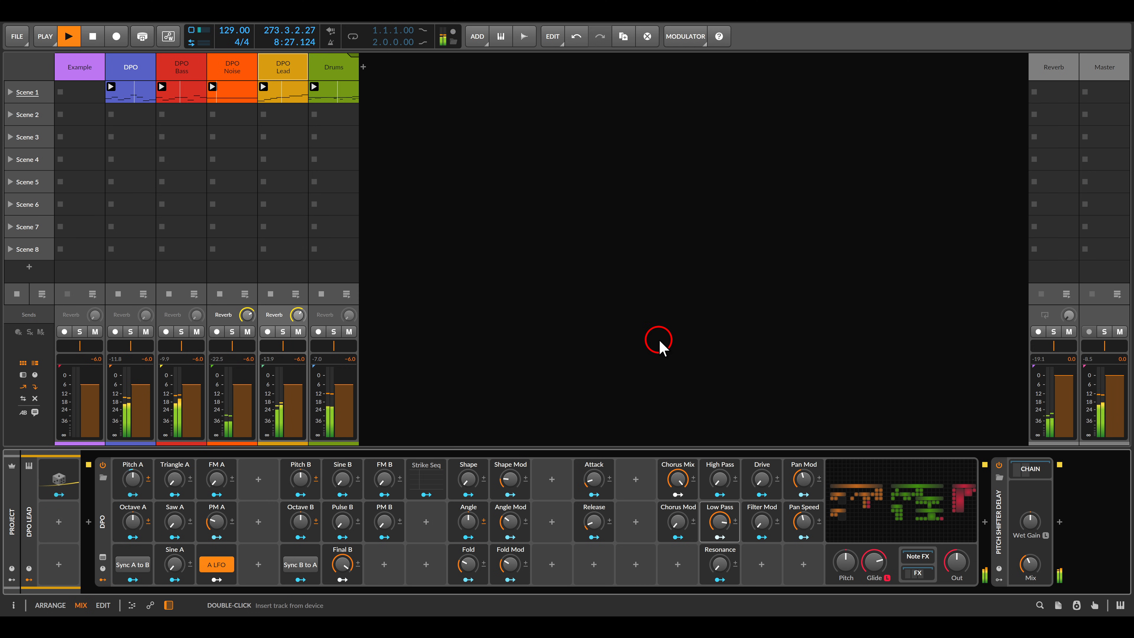
- Set DPO Lead's Pan Mod to 67.0 %, and raise Pan Speed and Filter Mod further
drag(801, 479, 802, 473)
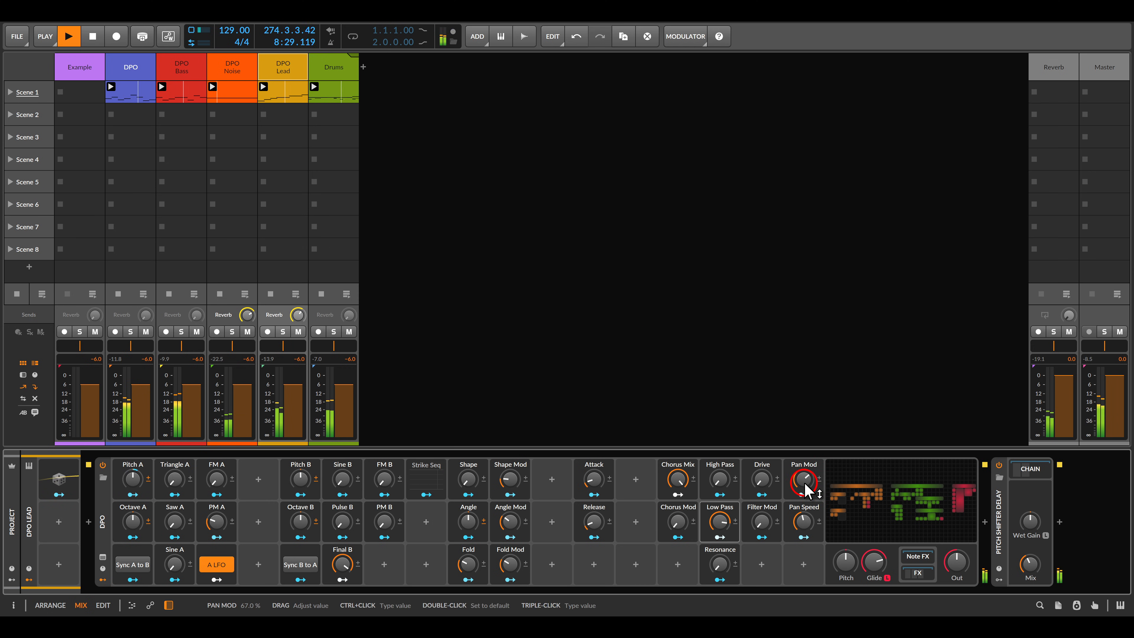
mouse_move(805, 523)
mouse_down()
mouse_move(804, 509)
mouse_move(805, 531)
mouse_move(763, 518)
mouse_move(804, 528)
mouse_up()
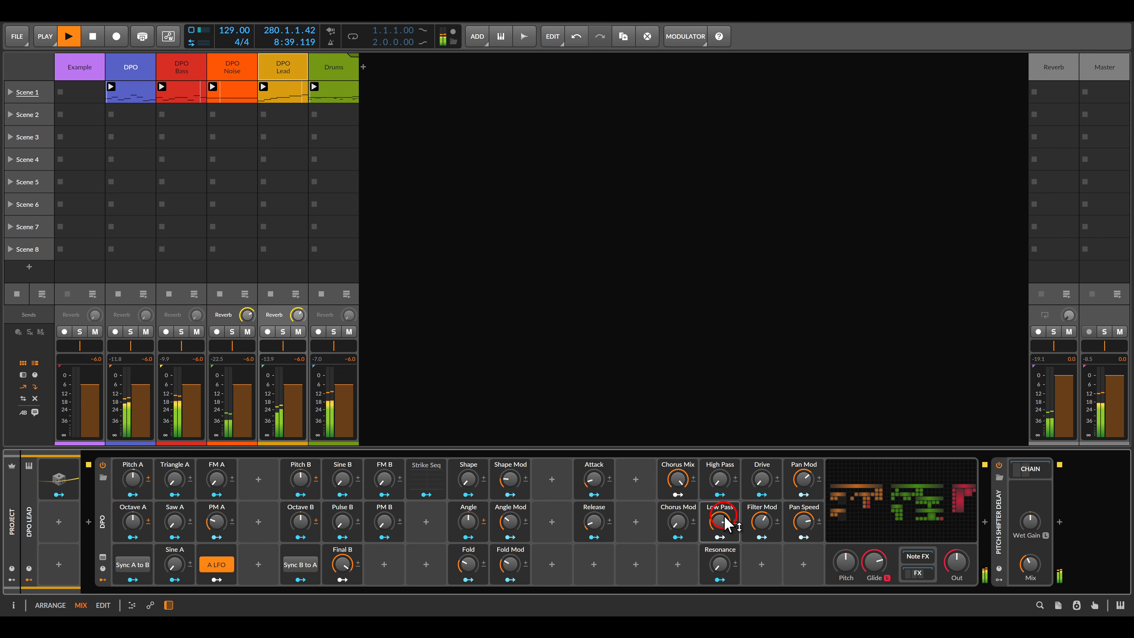